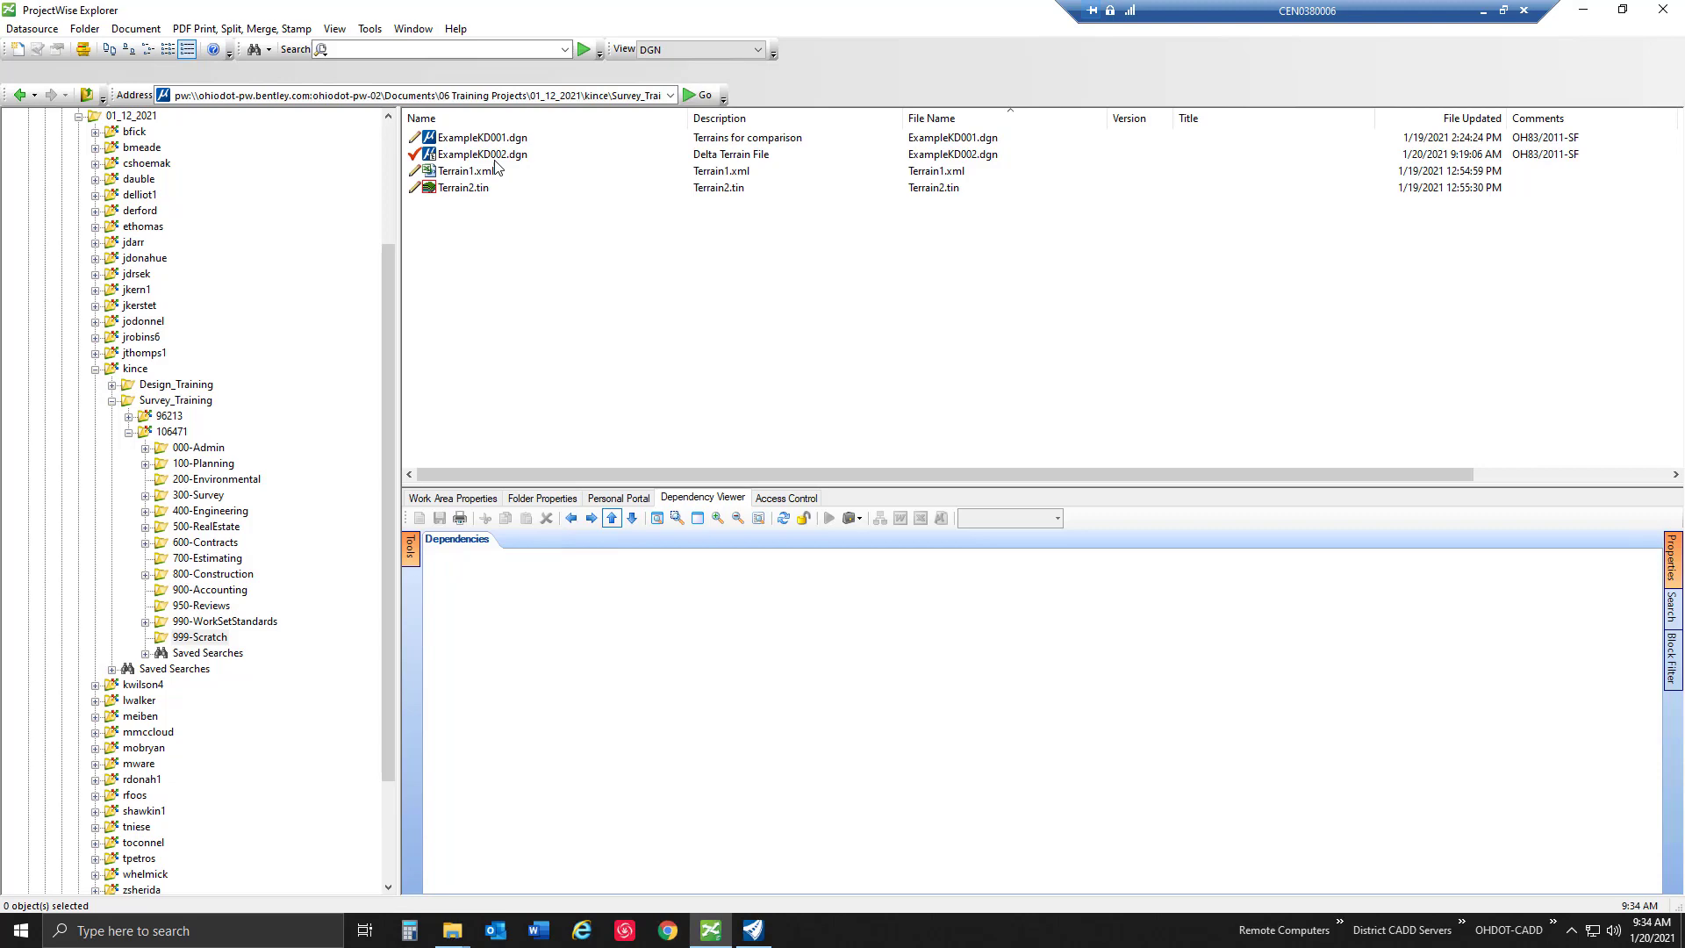
# - Switch to the ExampleKD002.dgn session already open in OpenRoads Designer
pyautogui.click(753, 930)
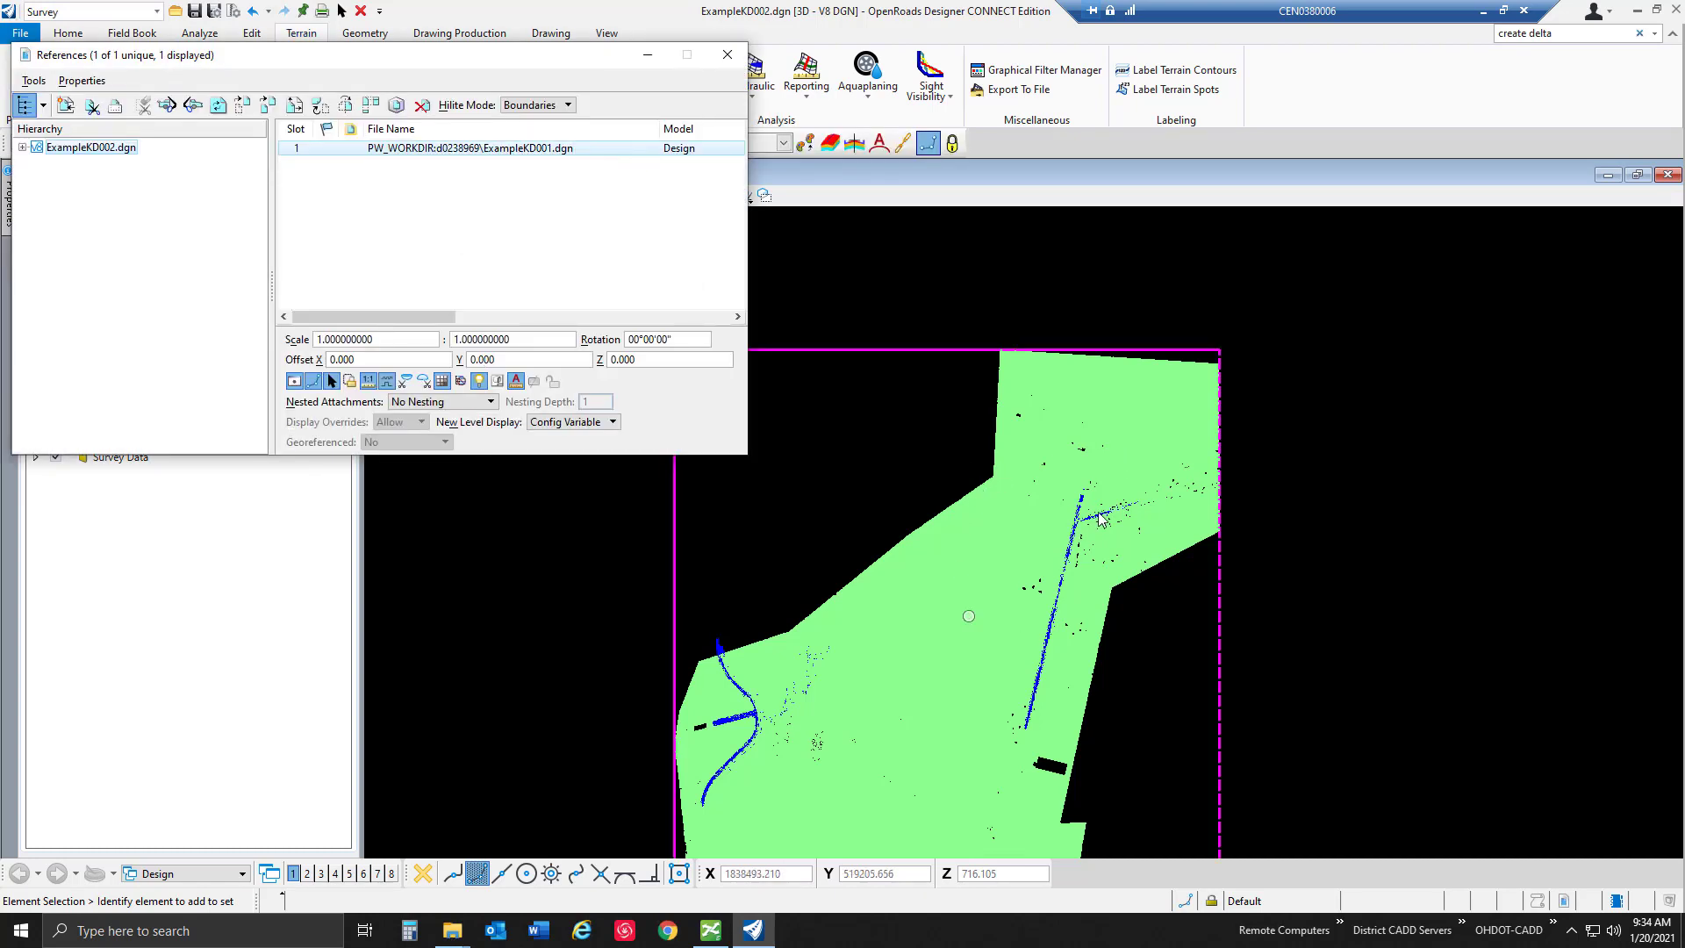
# - Close the References dialog, then zoom and pan onto the road intersection of the terrains
pyautogui.click(727, 54)
pyautogui.scroll(5, 1167, 524)
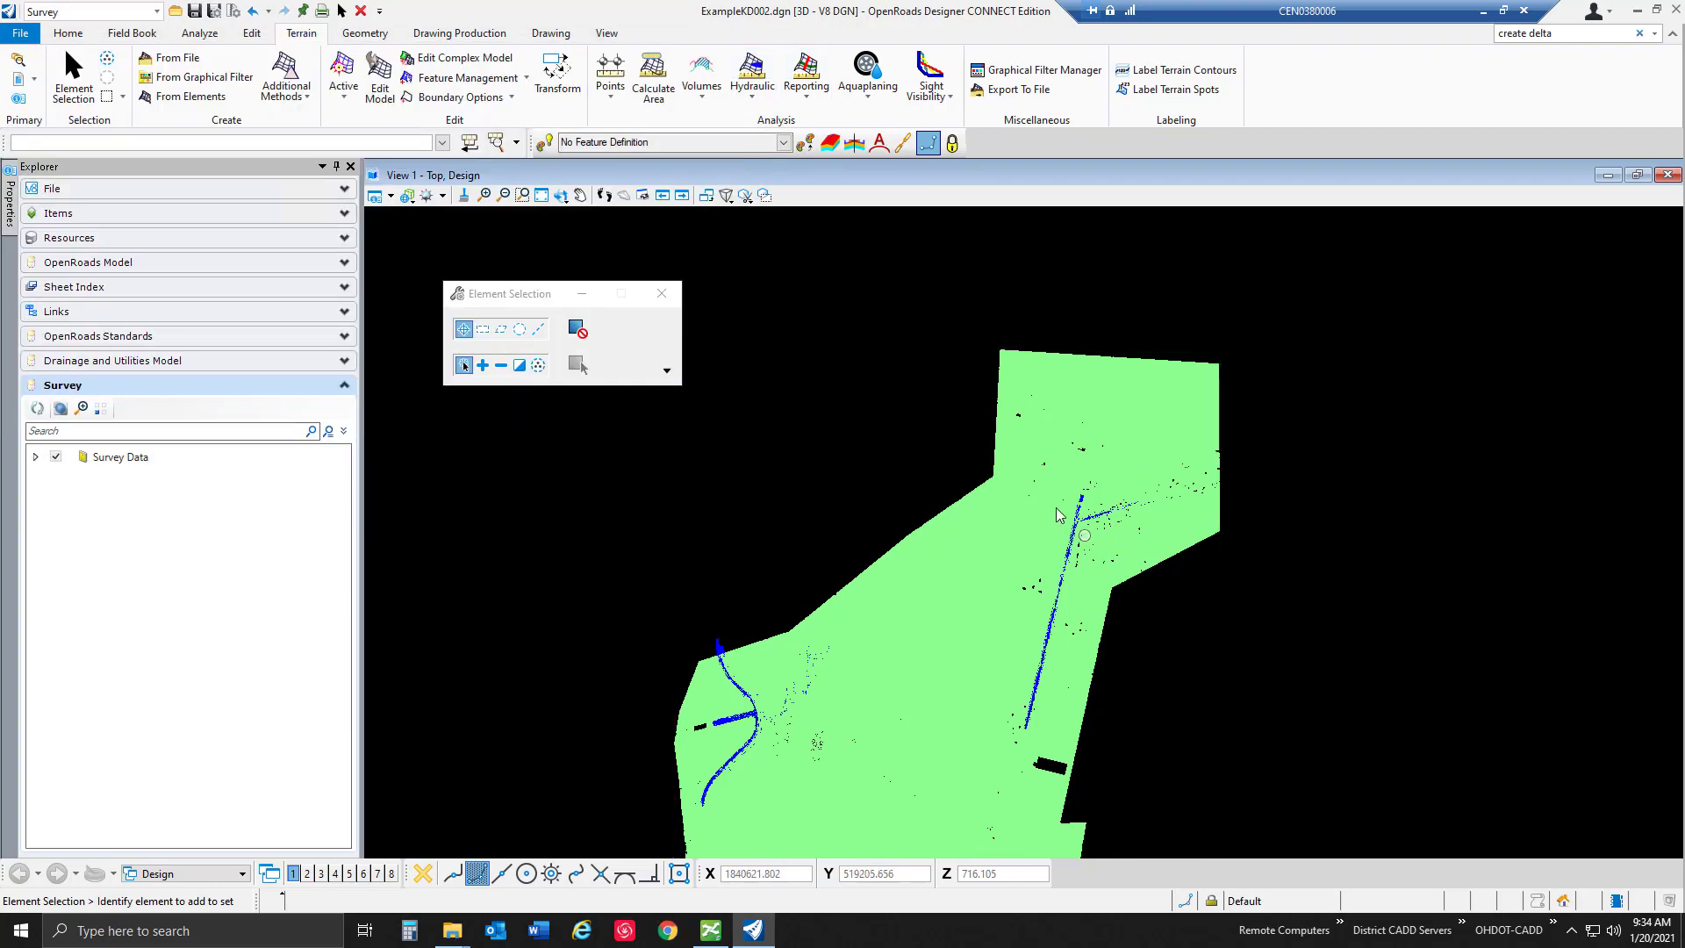
pyautogui.scroll(5, 955, 572)
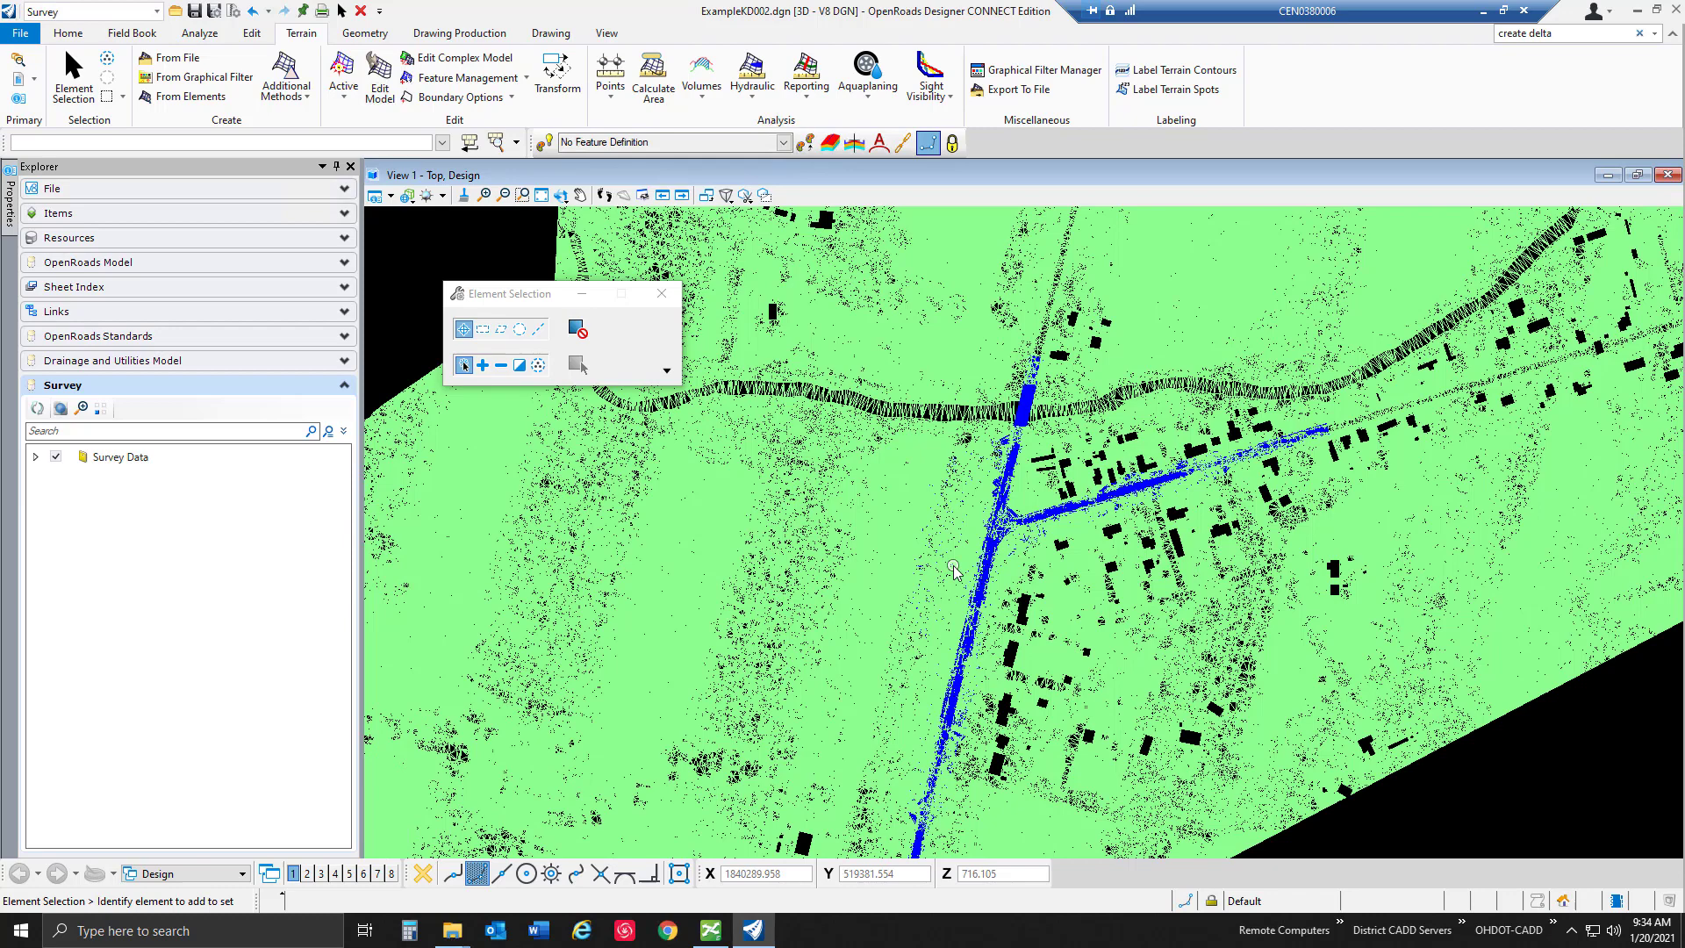
pyautogui.moveTo(954, 572); pyautogui.dragTo(983, 412, button='middle')
pyautogui.scroll(5, 954, 530)
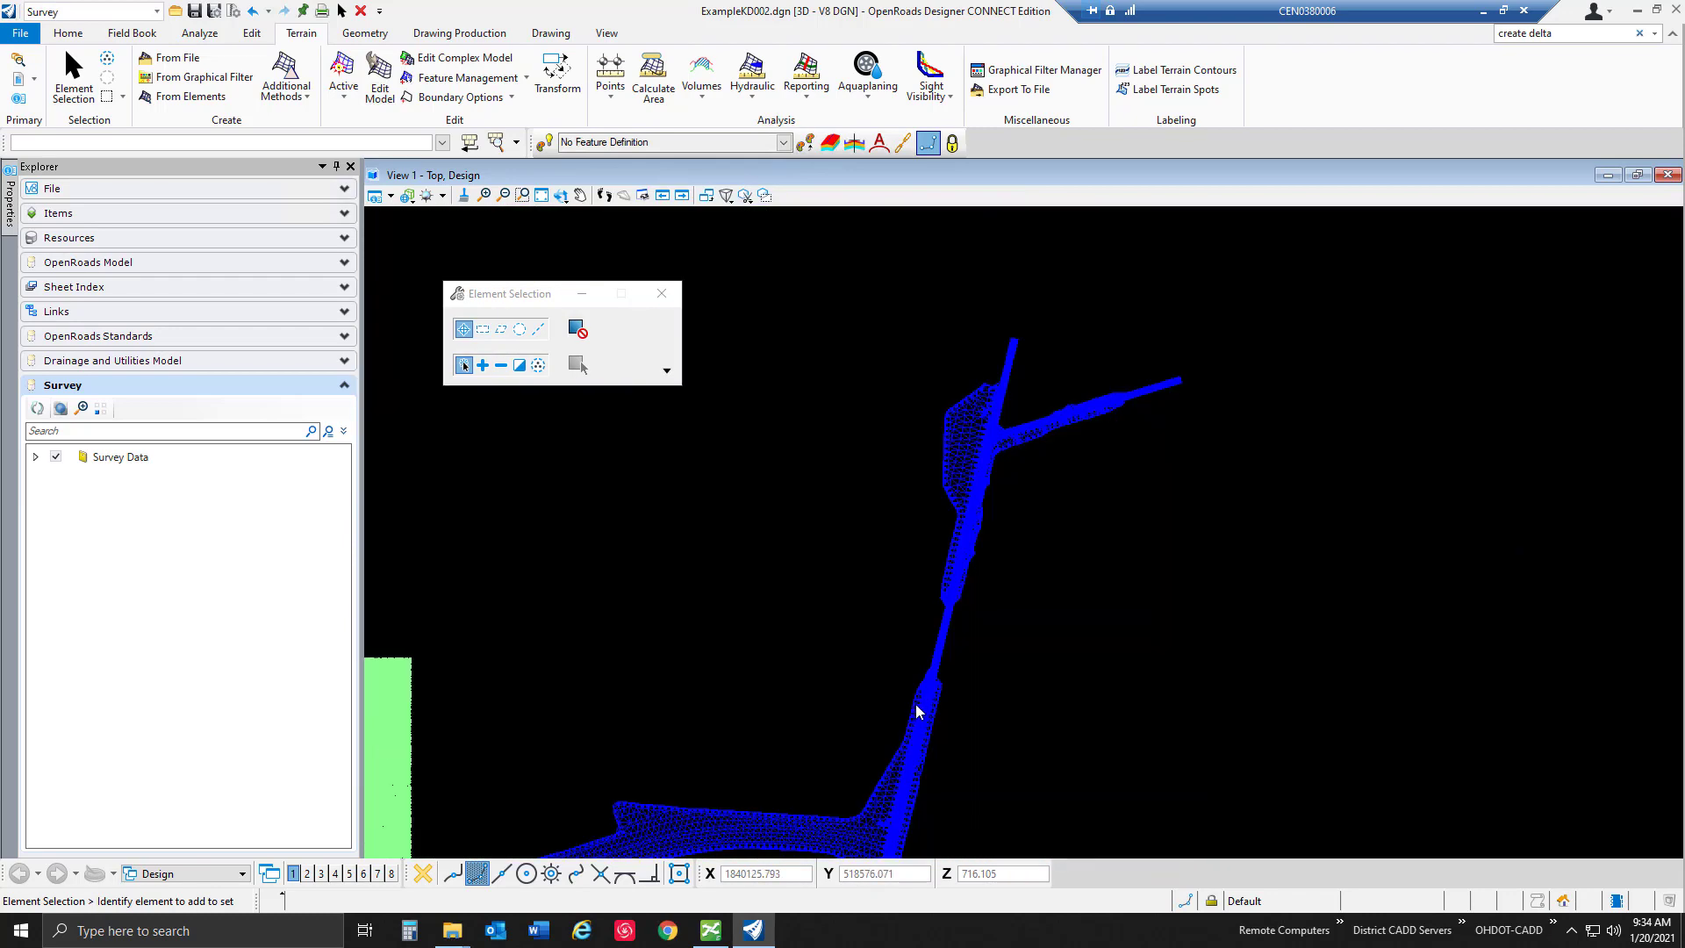
pyautogui.moveTo(913, 606); pyautogui.dragTo(901, 565, button='middle')
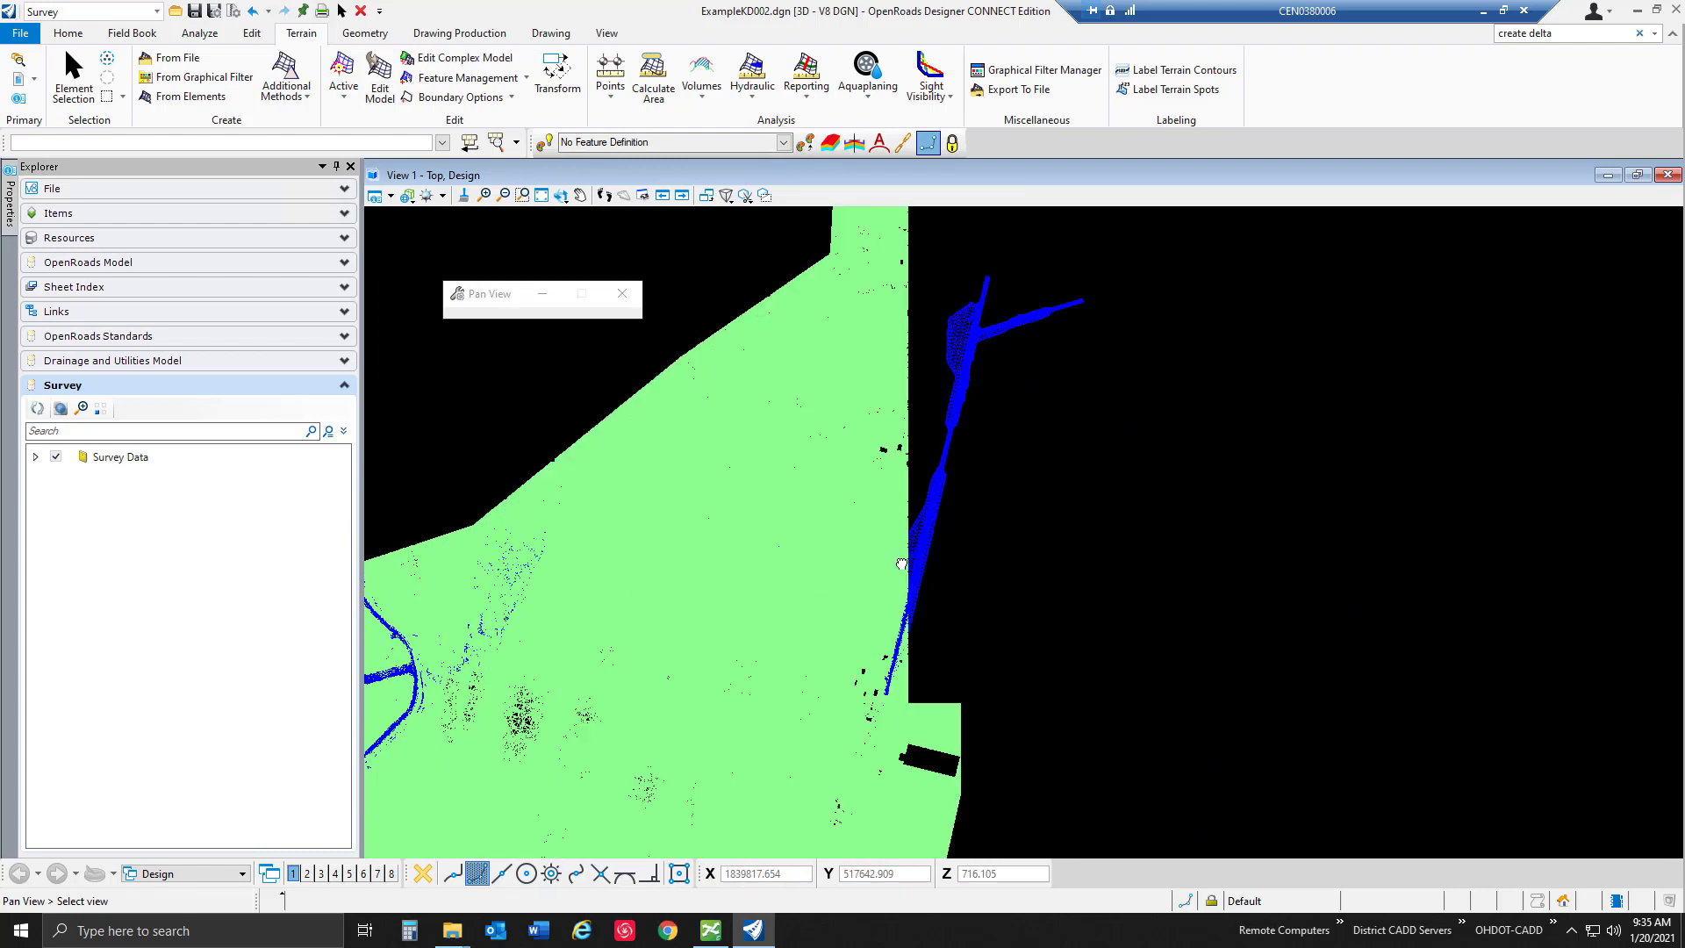
pyautogui.press('Escape')
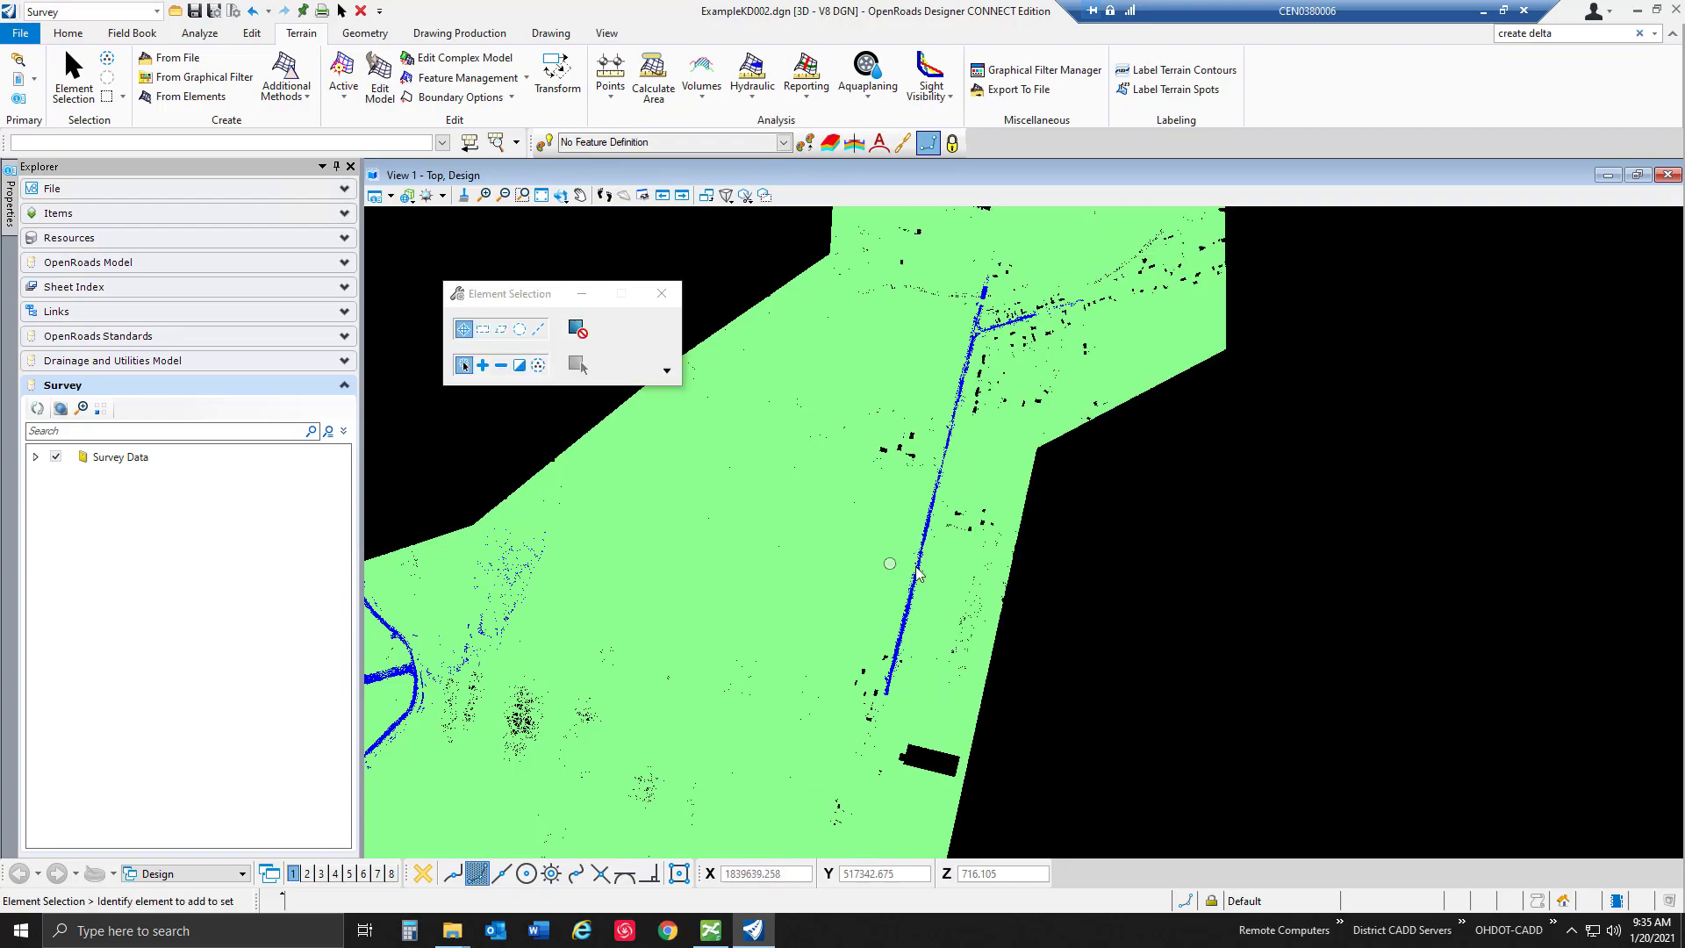
# - Zoom in over the road until the terrain triangles and breakline are visible
pyautogui.scroll(5, 920, 570)
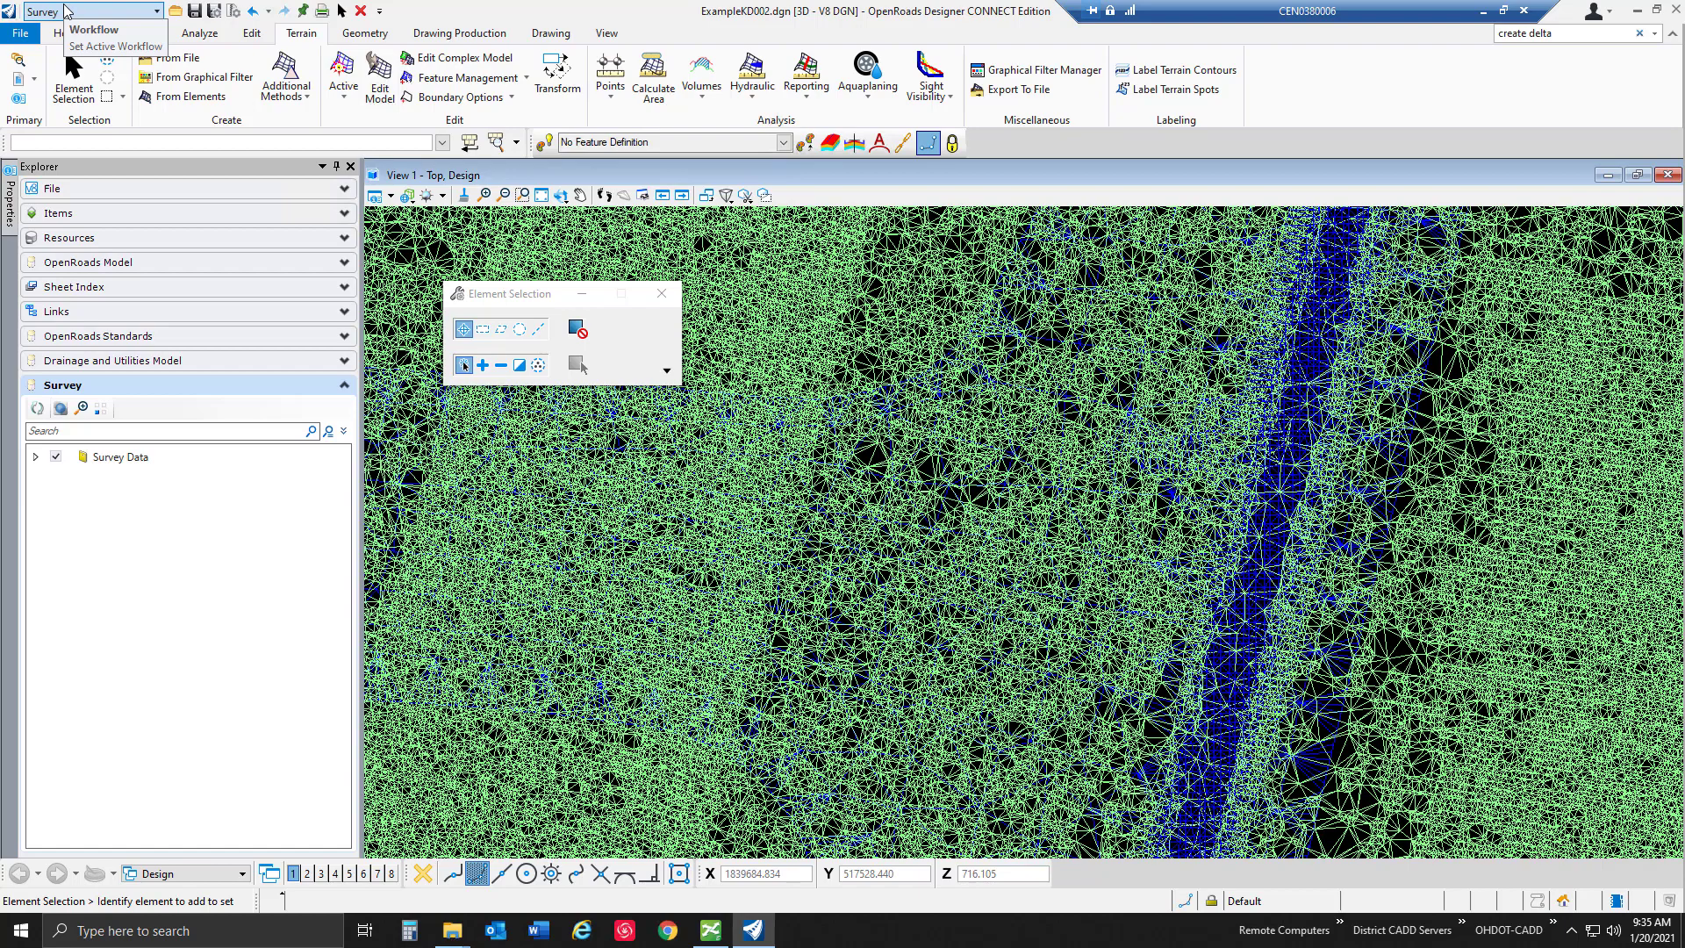
# - Look for Create Delta under Terrain Additional Methods, then search the ribbon for 'create delta'
pyautogui.click(295, 107)
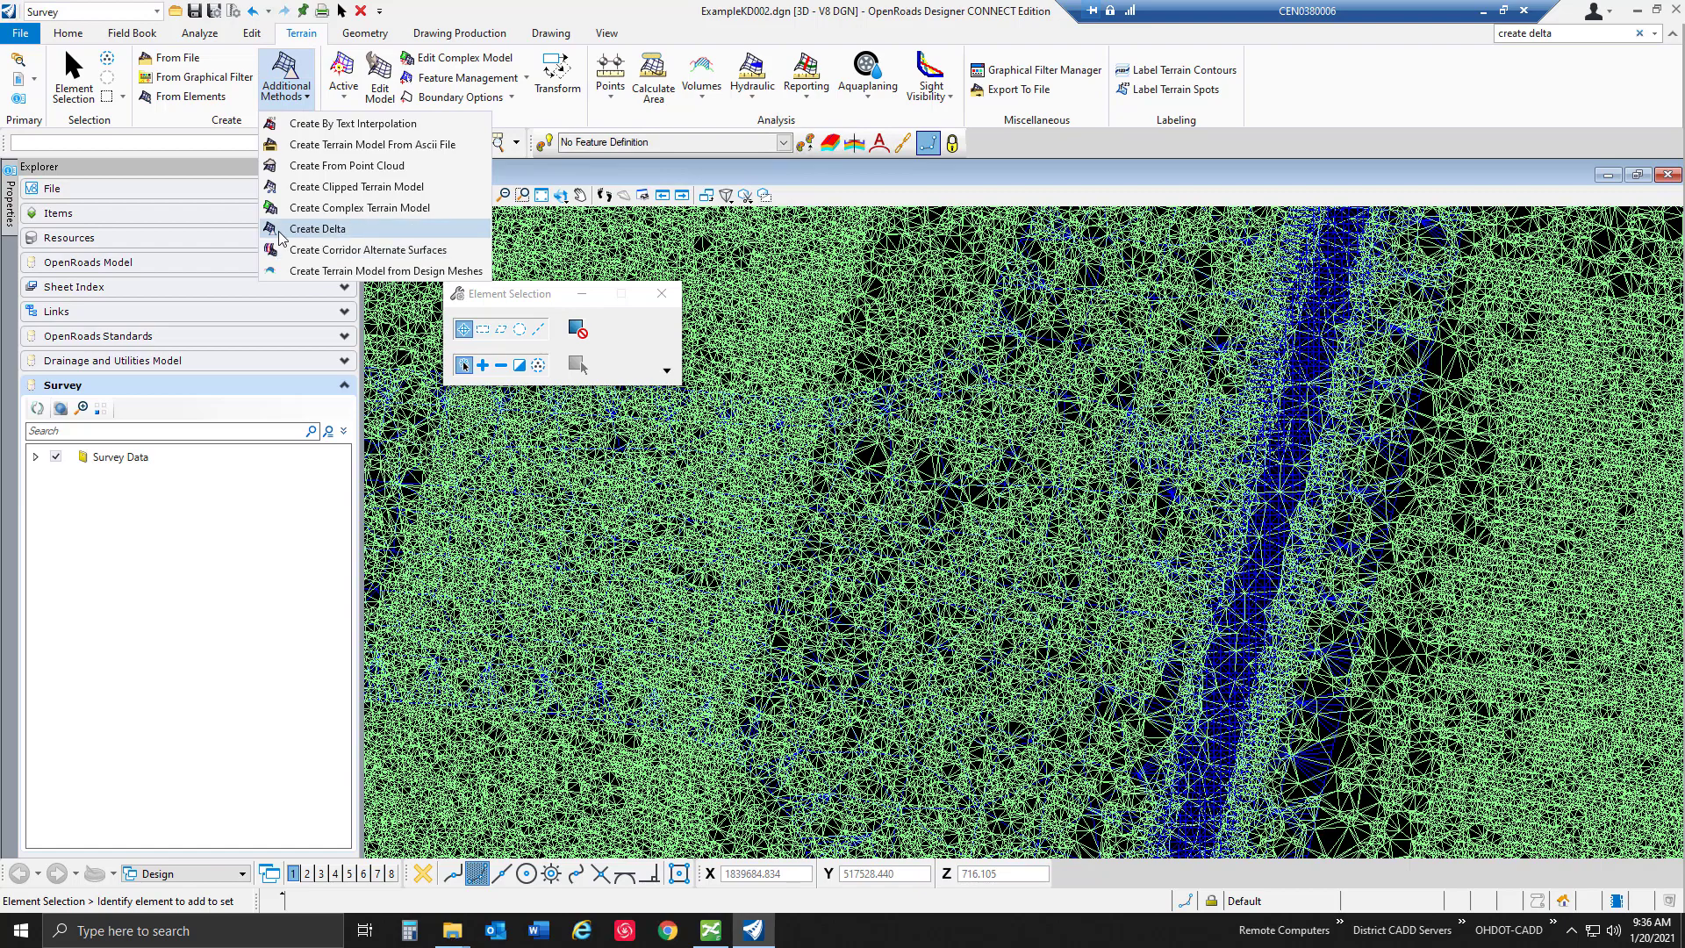
pyautogui.click(1439, 79)
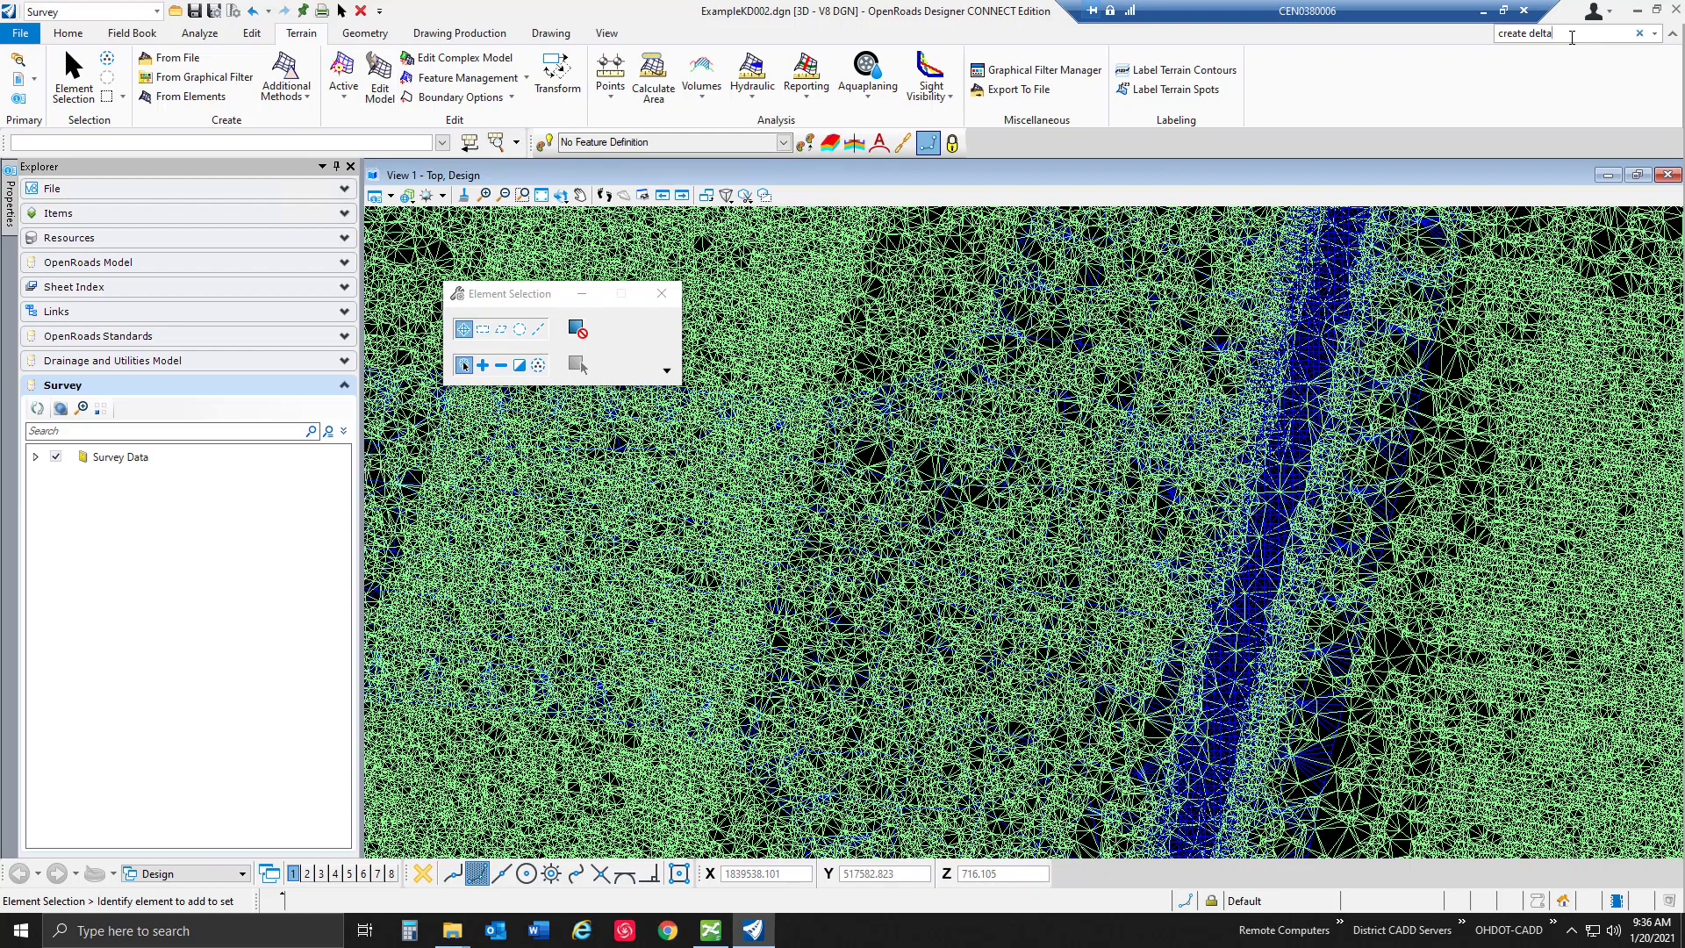
pyautogui.click(1571, 37)
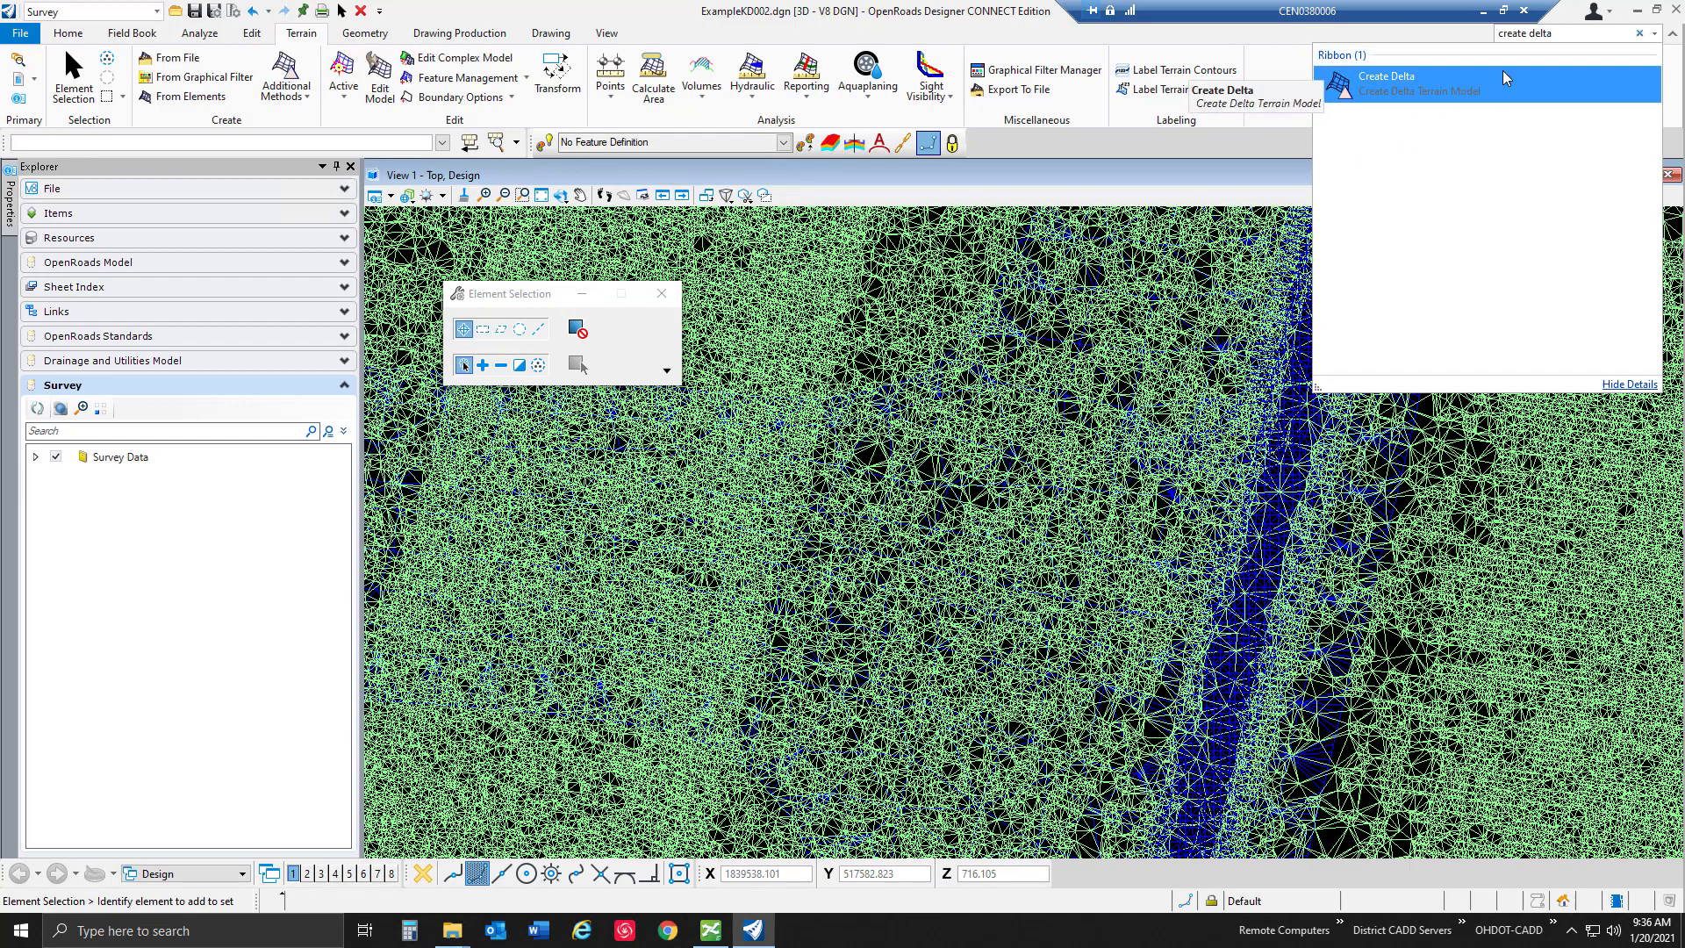
# - Start Create Delta with the Terrain Model to Terrain Model method and pick Terrain2 first
pyautogui.click(556, 9)
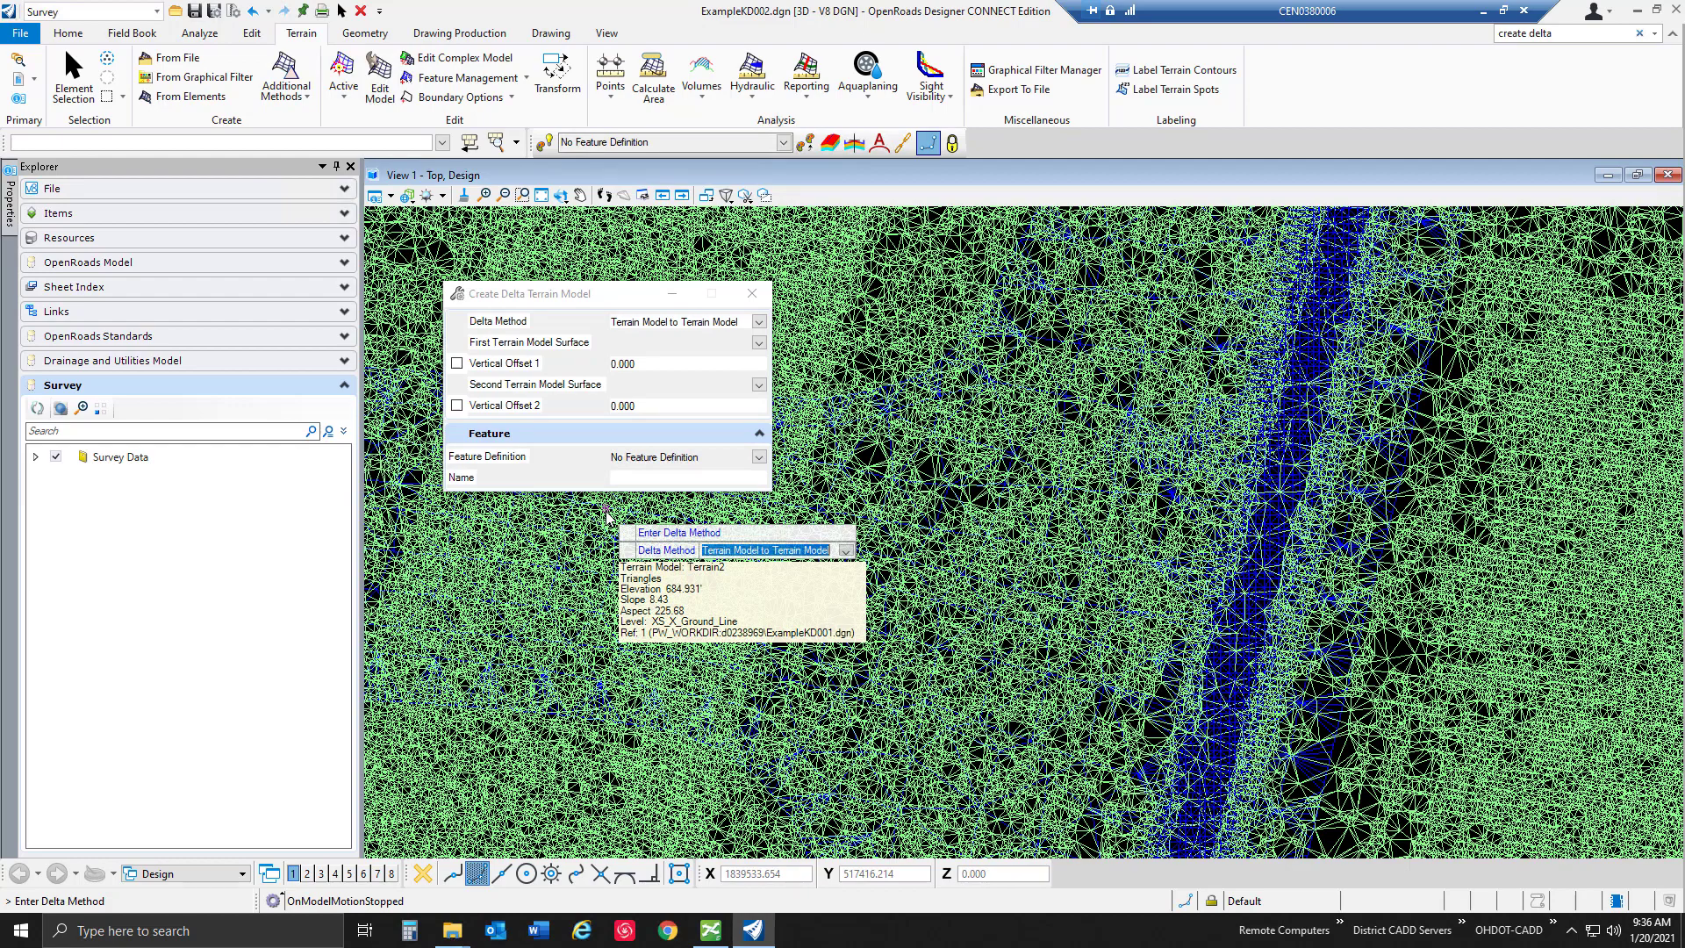
pyautogui.click(759, 322)
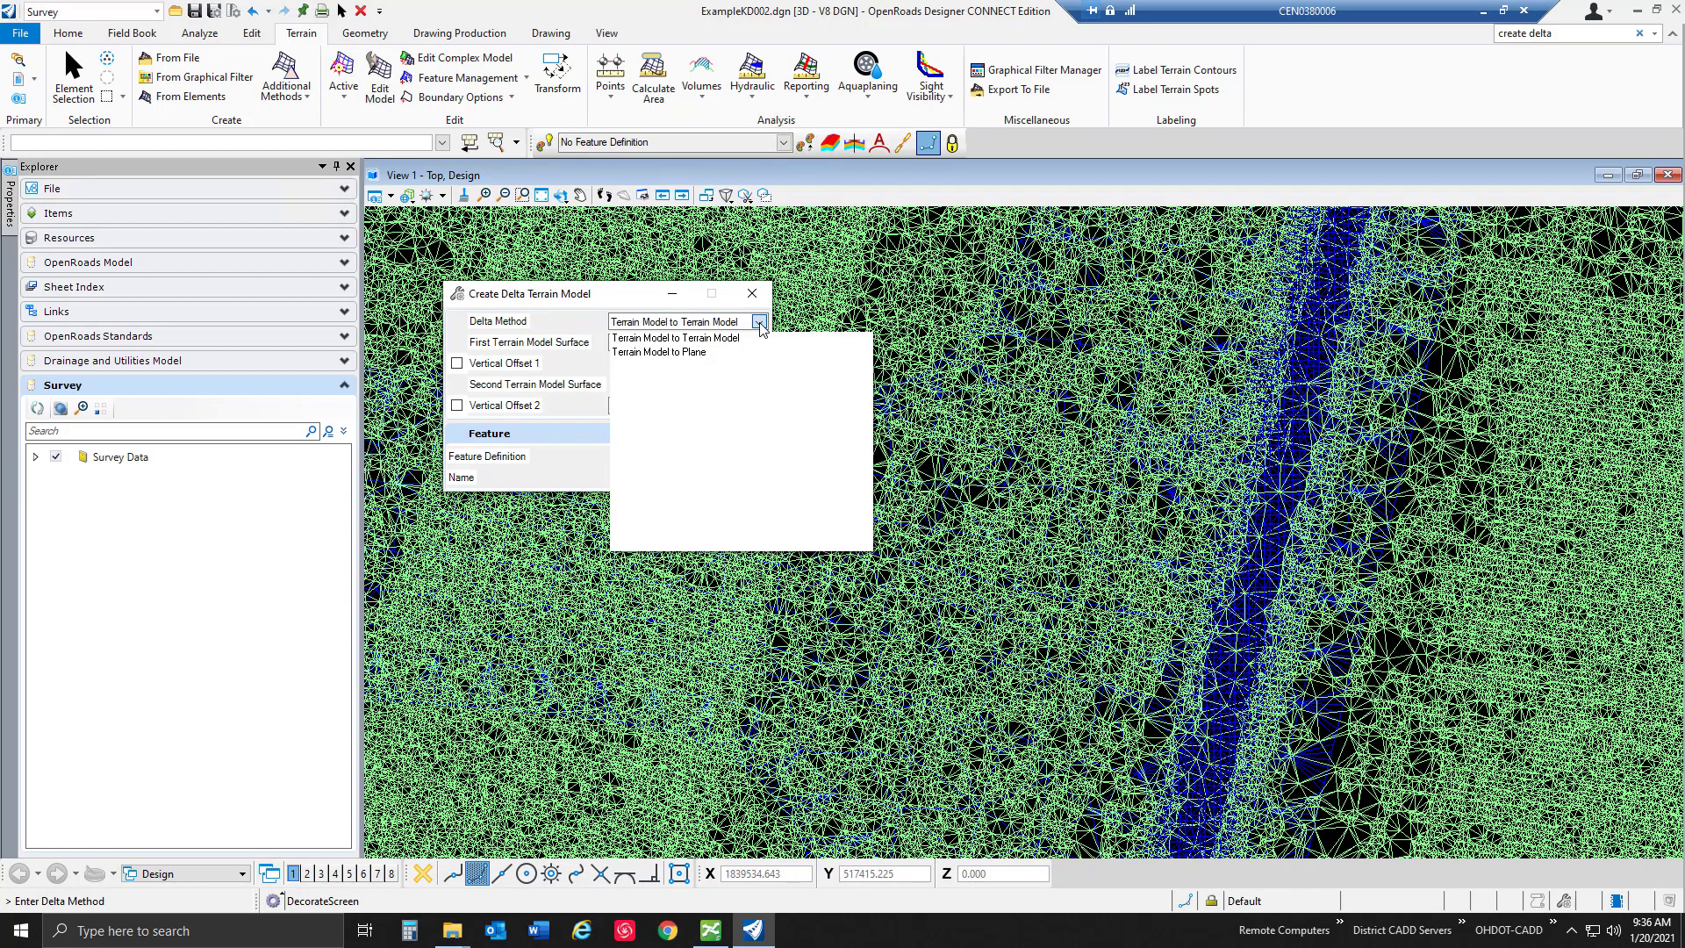
pyautogui.click(746, 339)
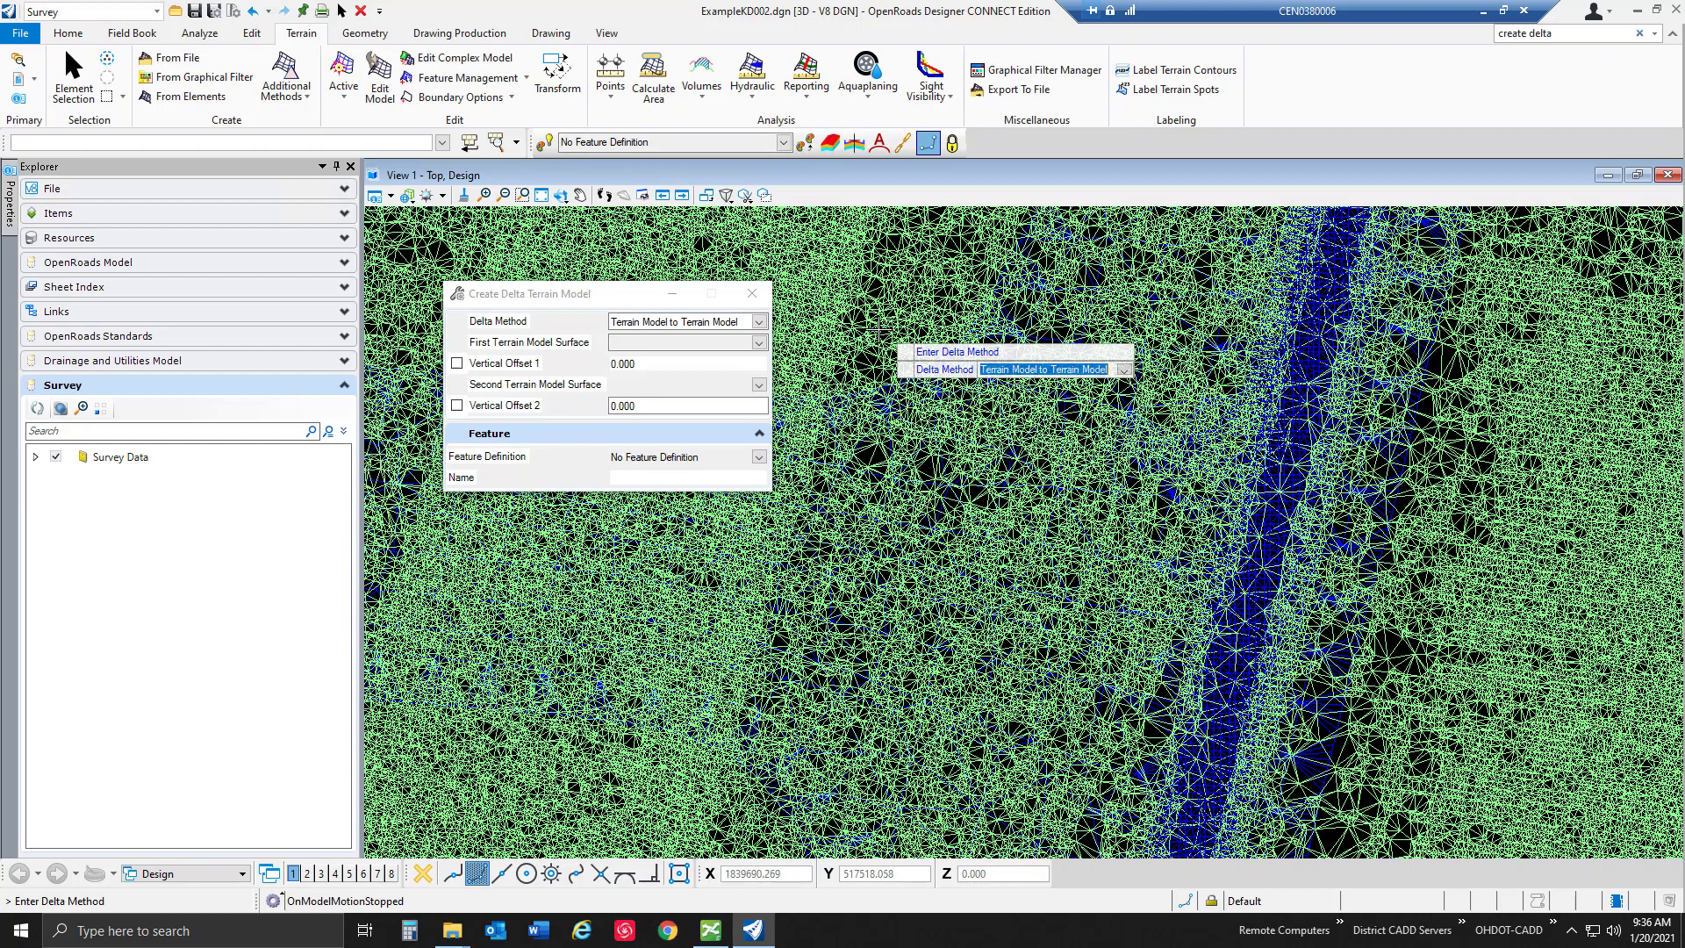
pyautogui.scroll(2, 1065, 488)
pyautogui.scroll(1, 1067, 485)
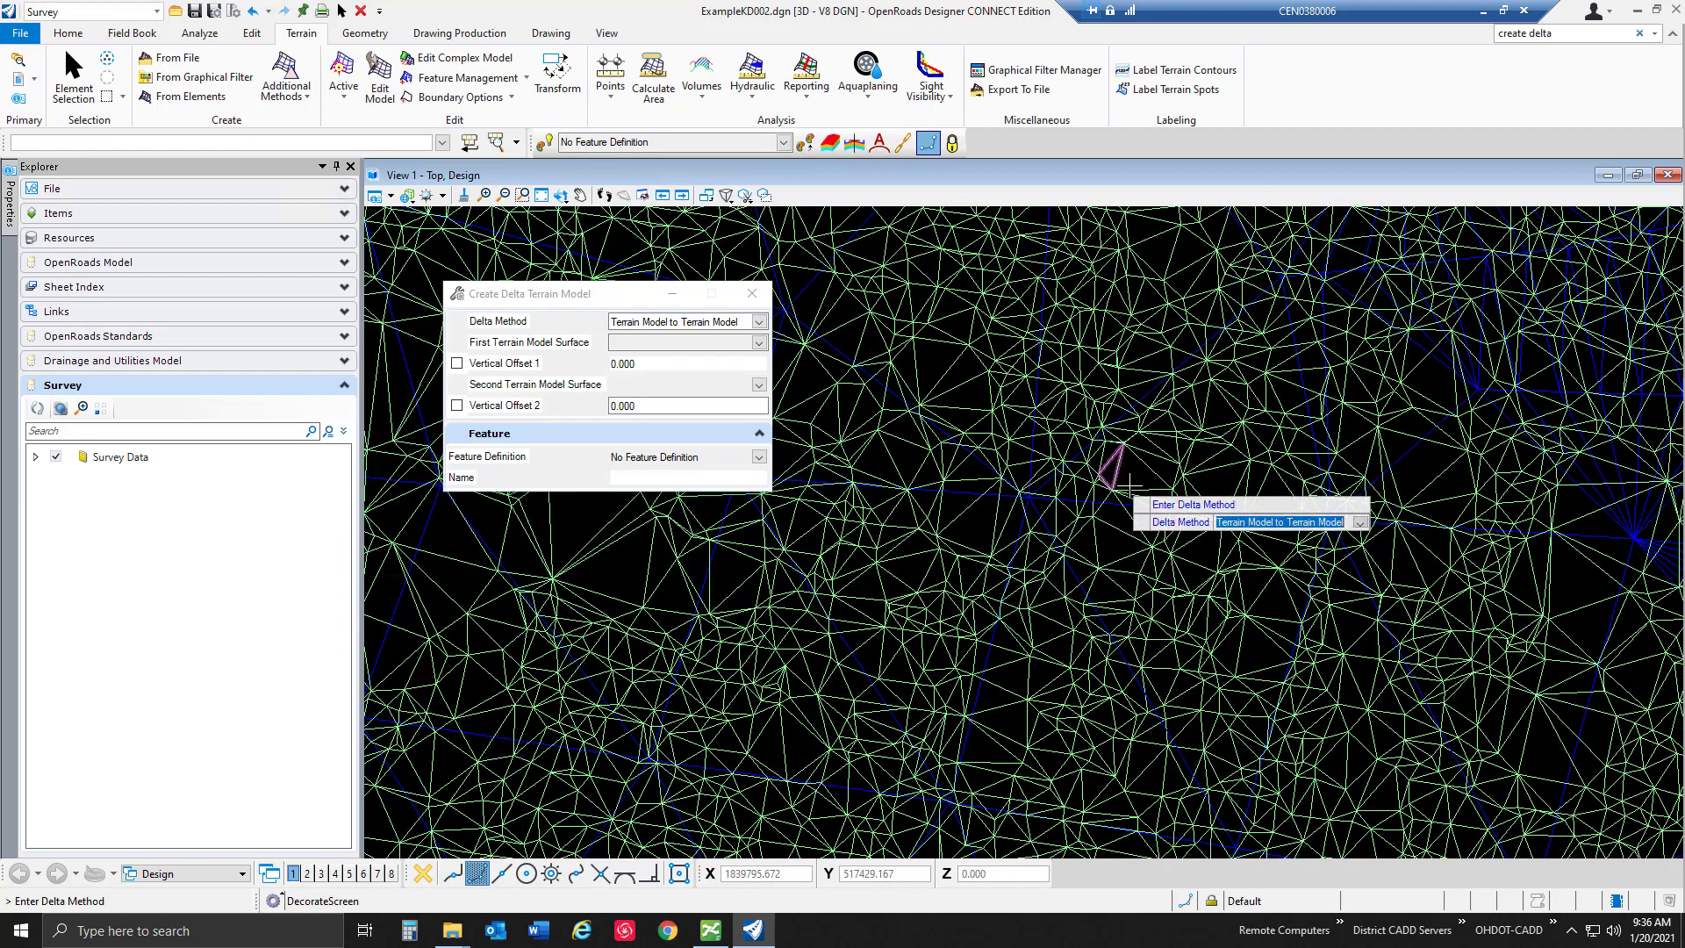
pyautogui.click(1137, 474)
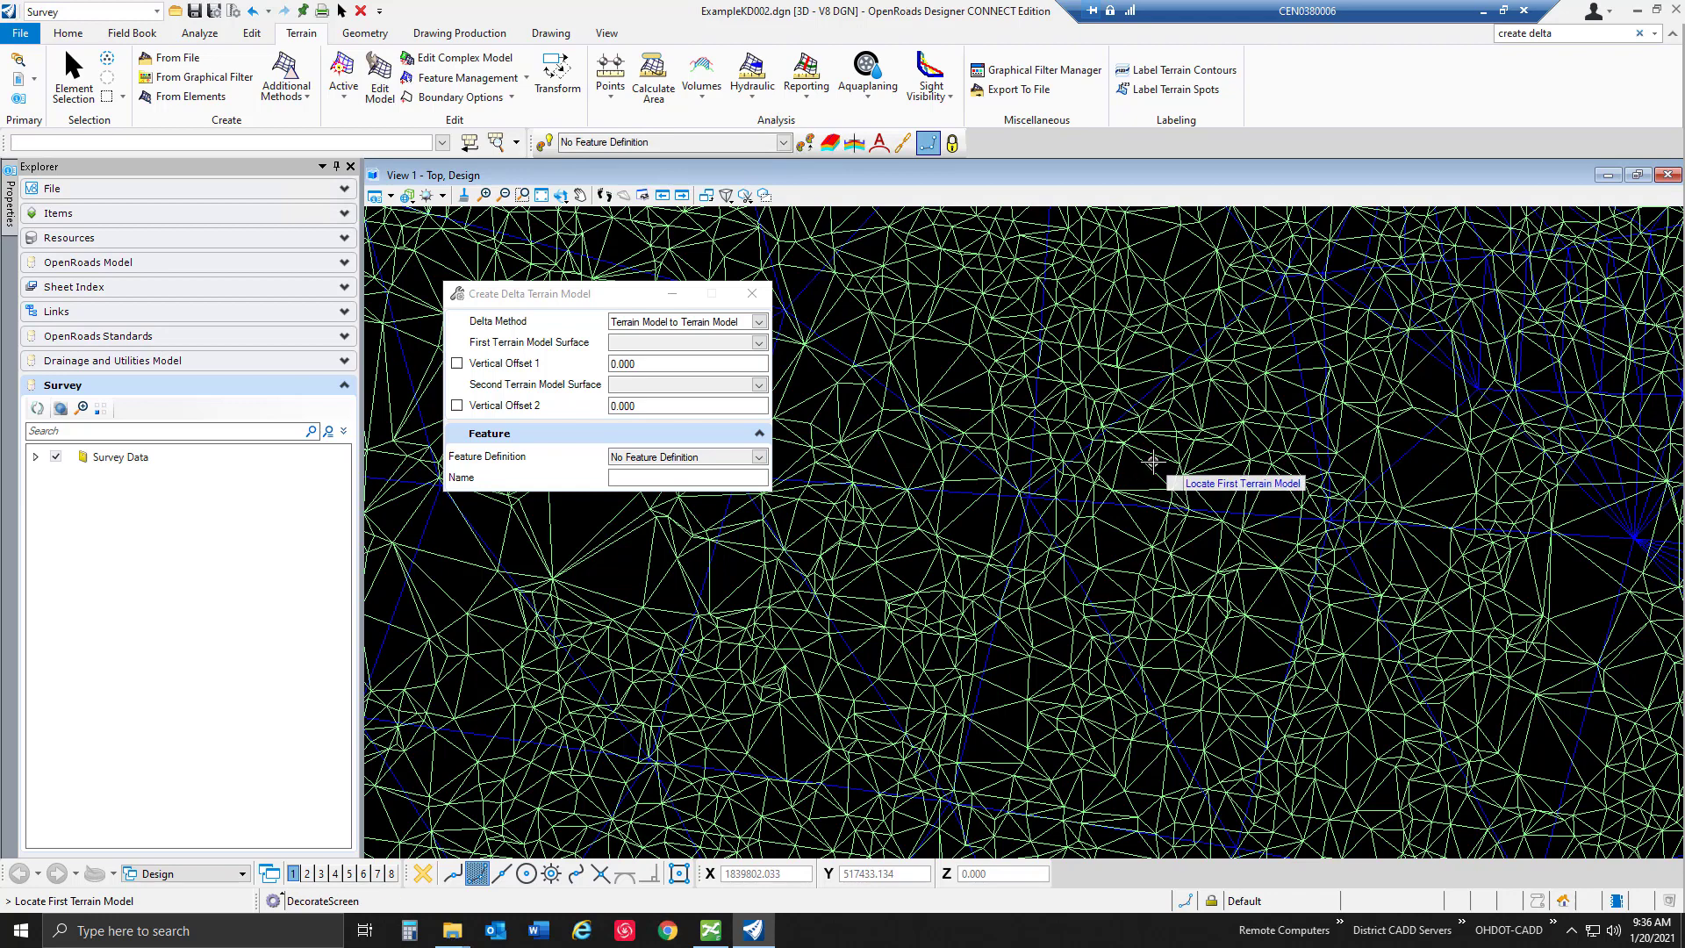
pyautogui.click(1145, 478)
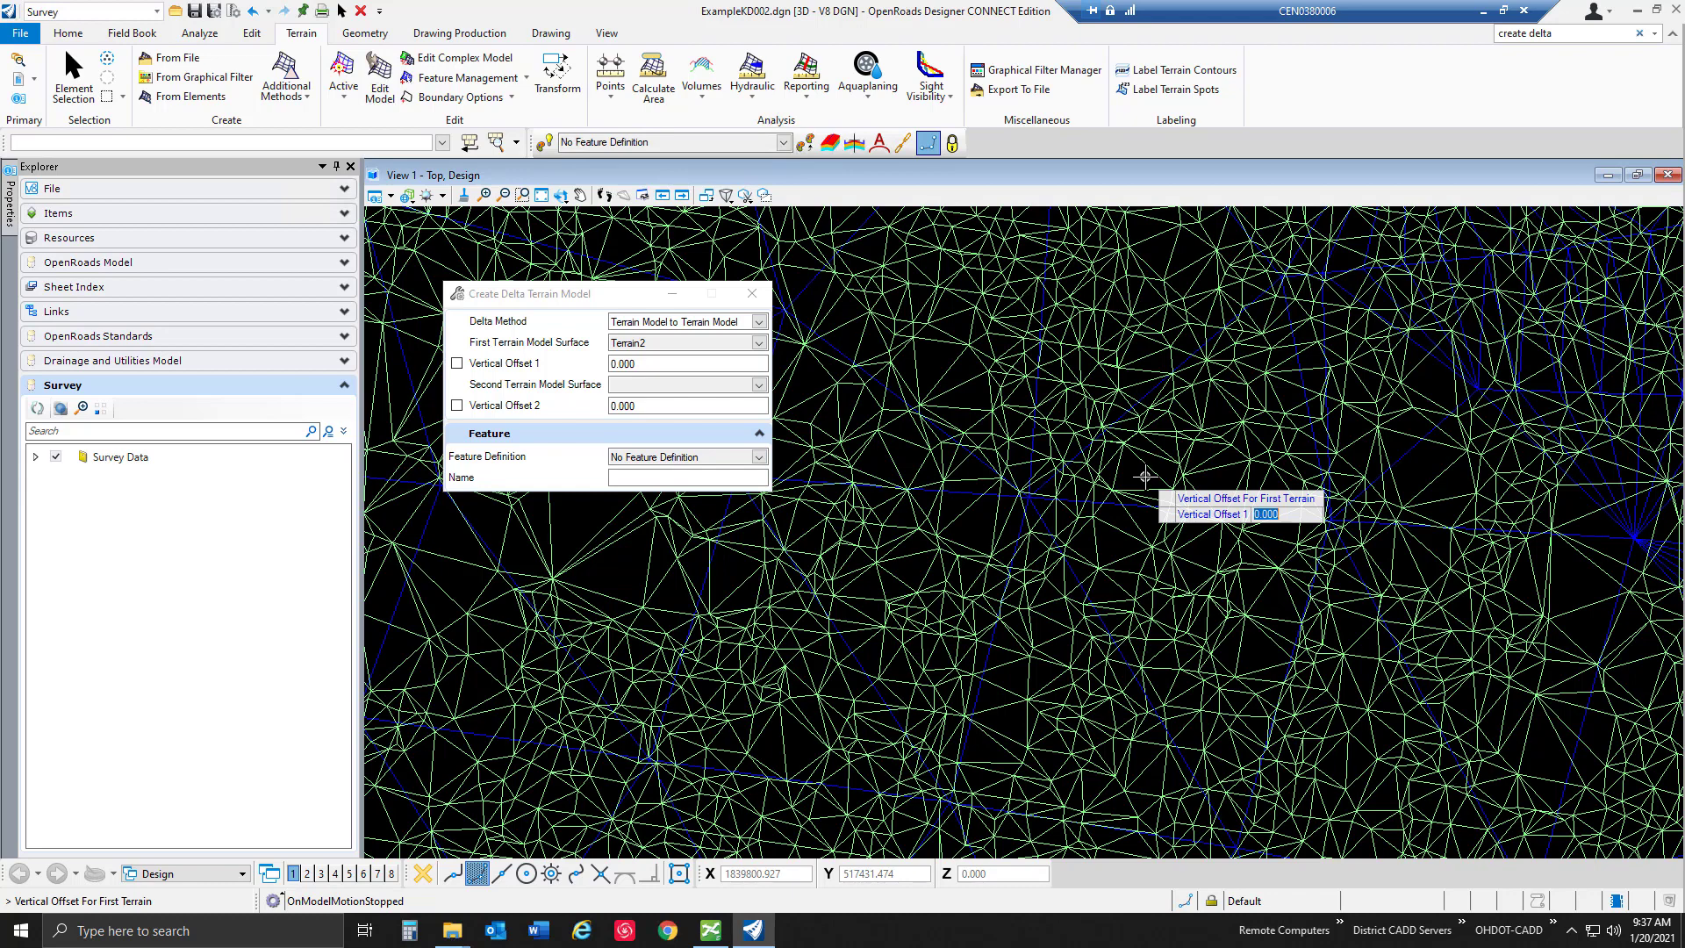
# - Pick Terrain1 as the second terrain, with both vertical offsets at 0.000, creating the delta
pyautogui.click(1145, 476)
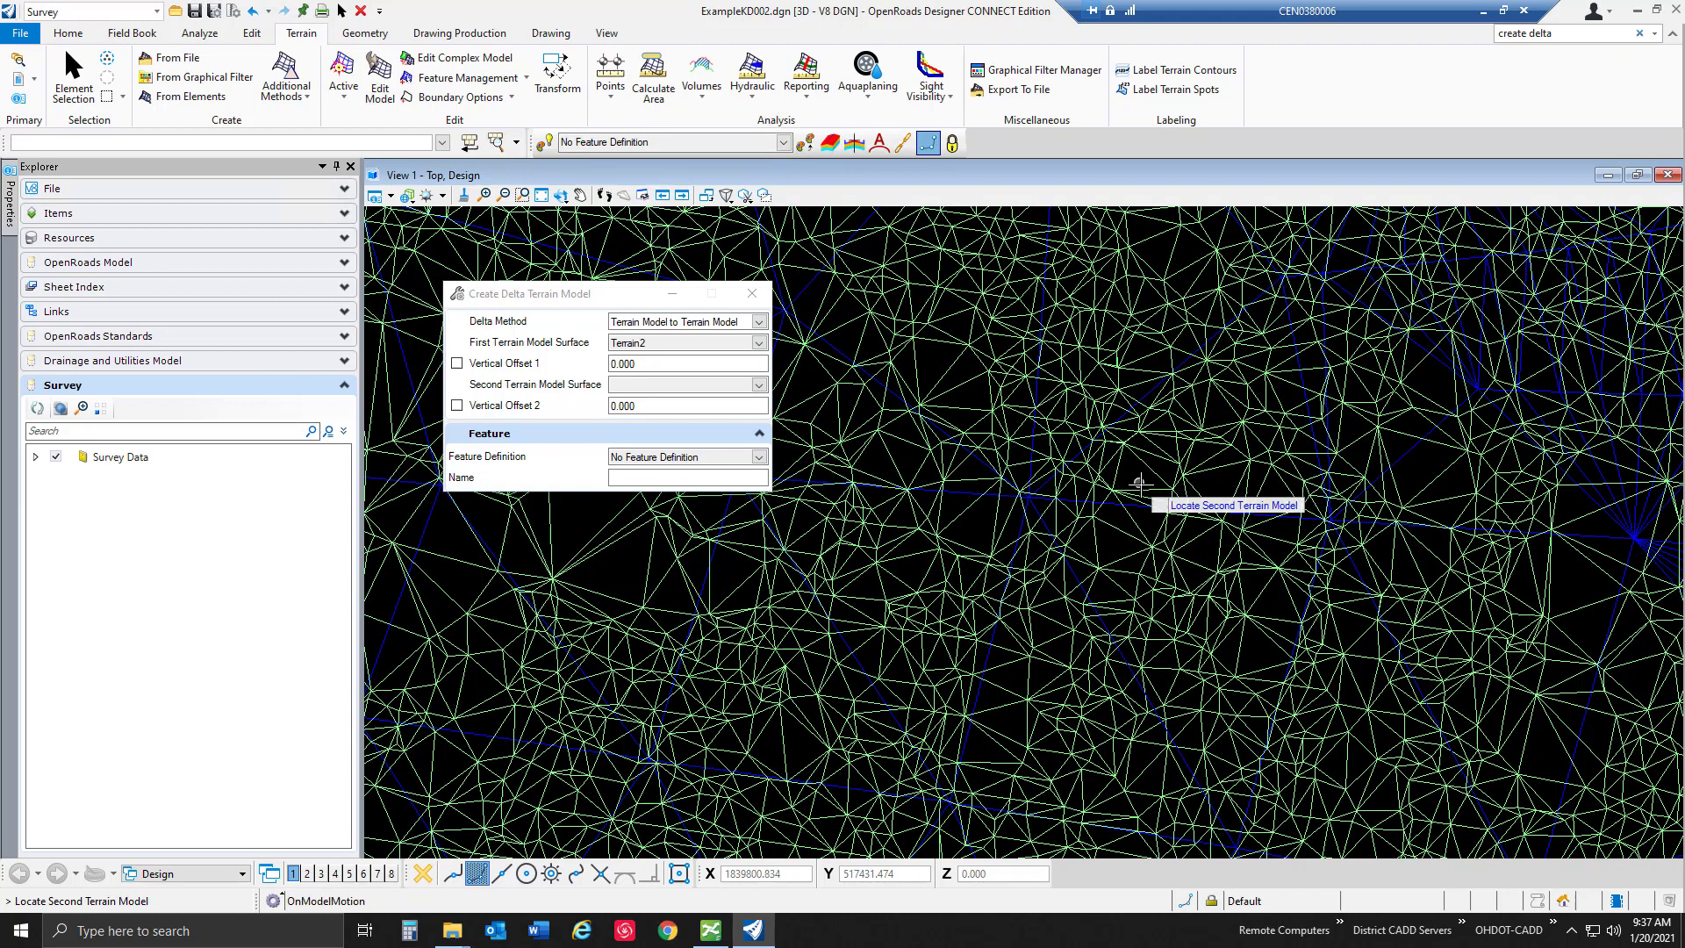
pyautogui.click(1076, 574)
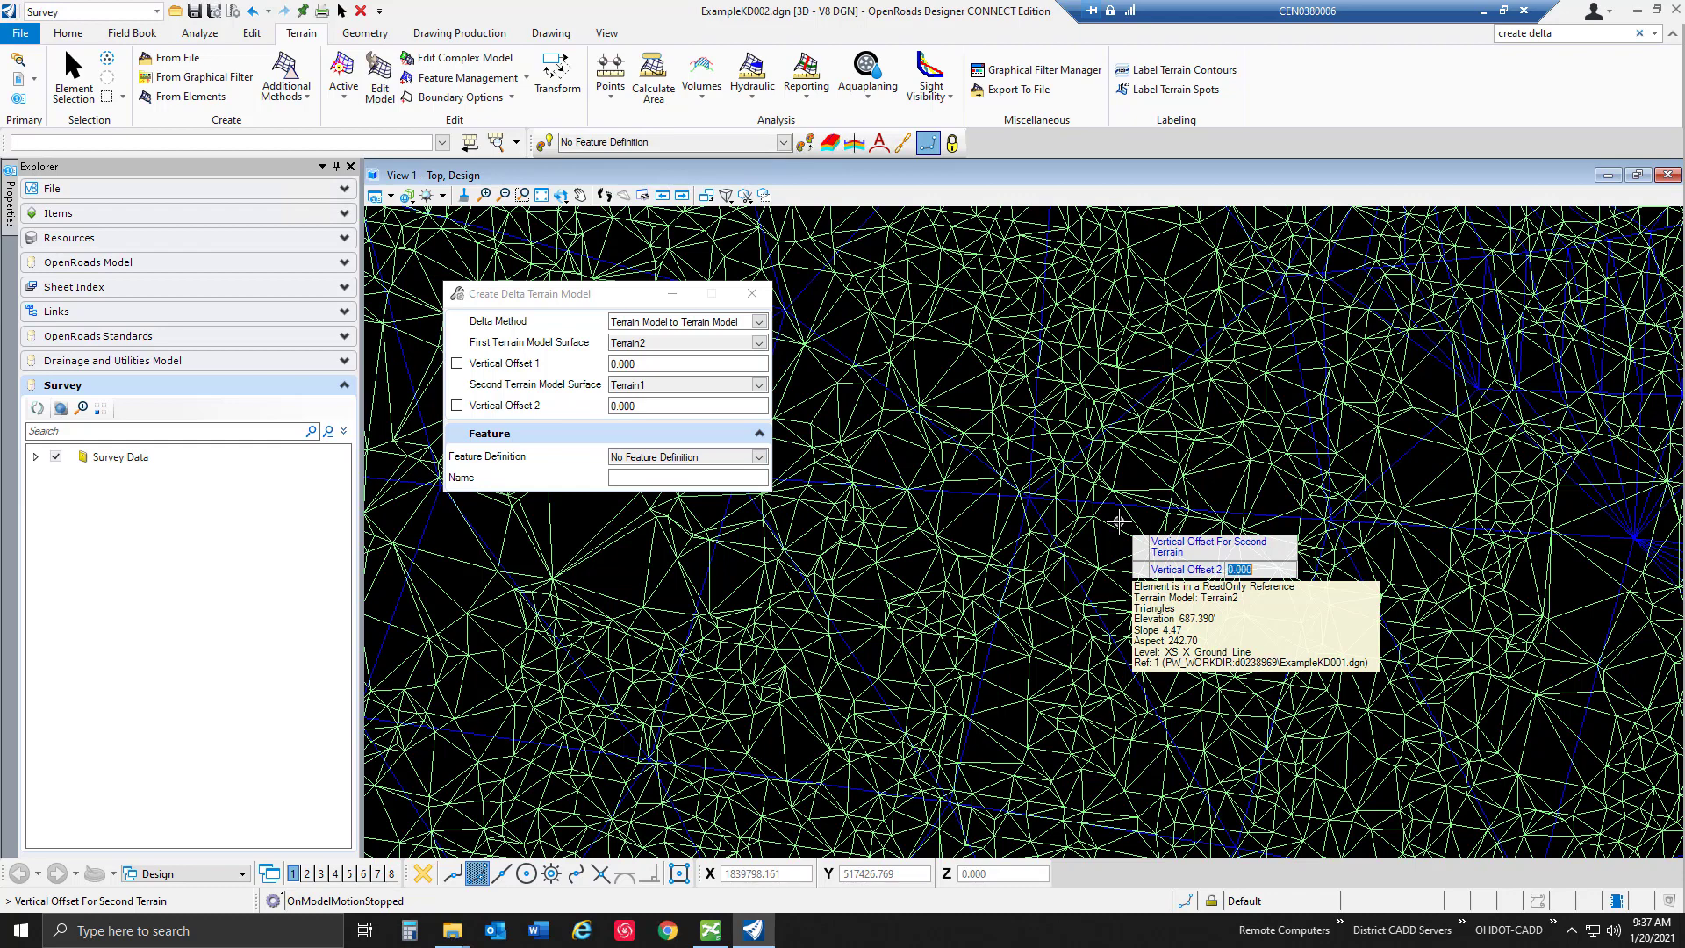
pyautogui.click(1119, 521)
pyautogui.click(965, 486)
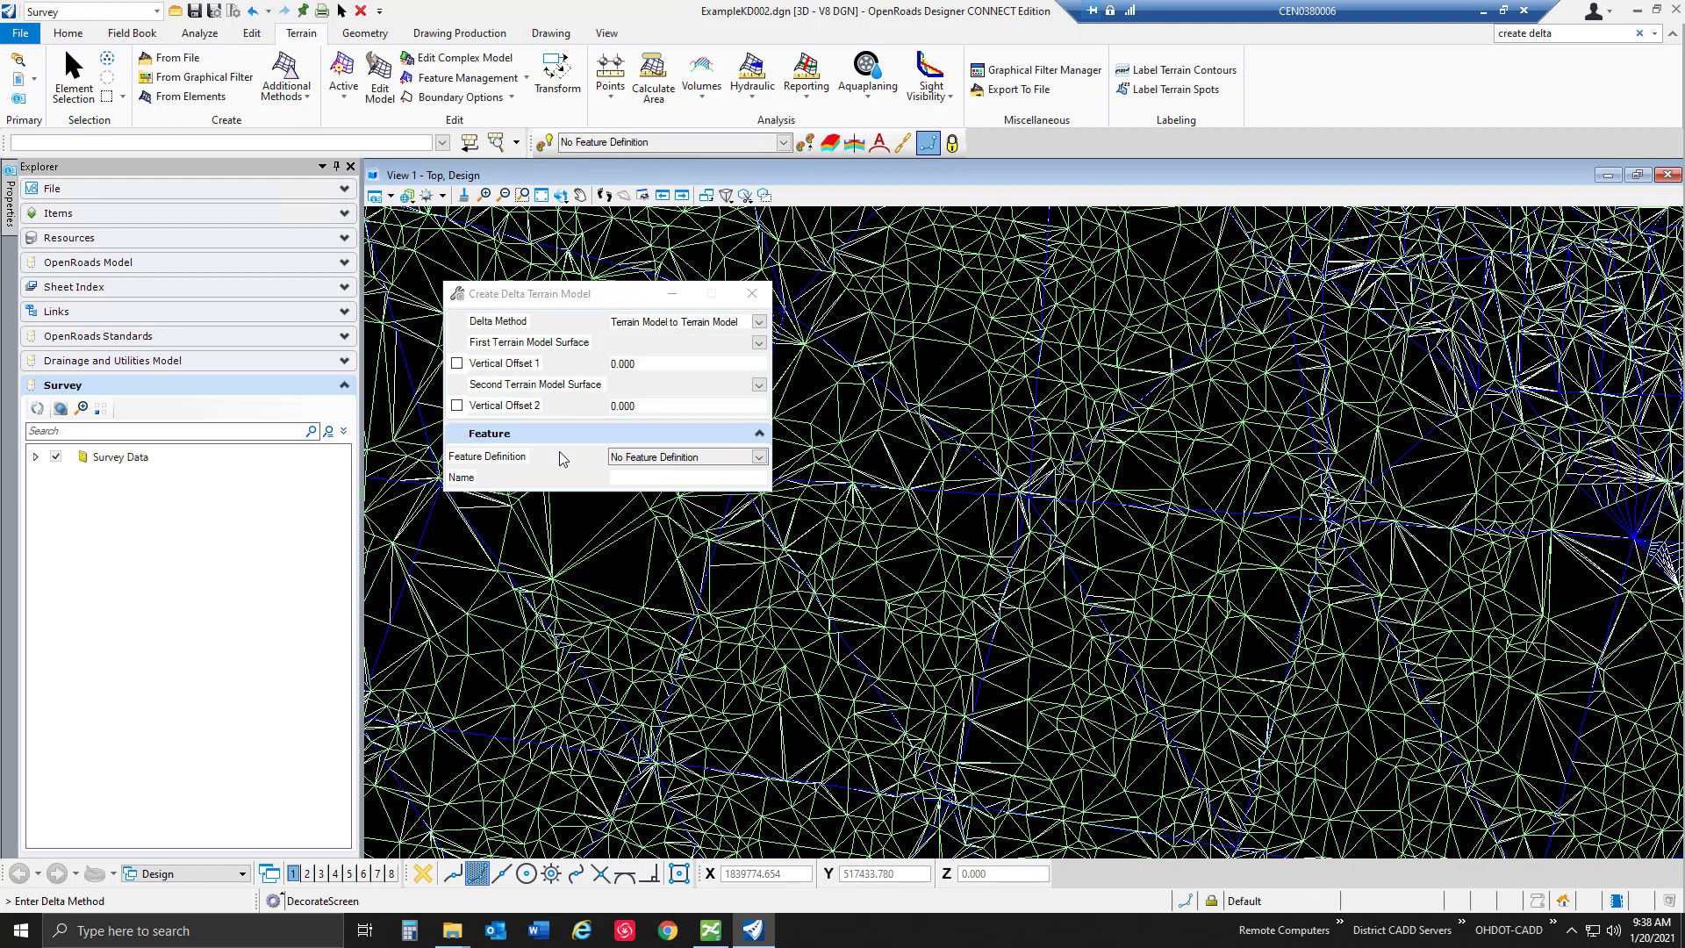
# - Exit Create Delta and turn off display of the ExampleKD001.dgn reference
pyautogui.click(752, 294)
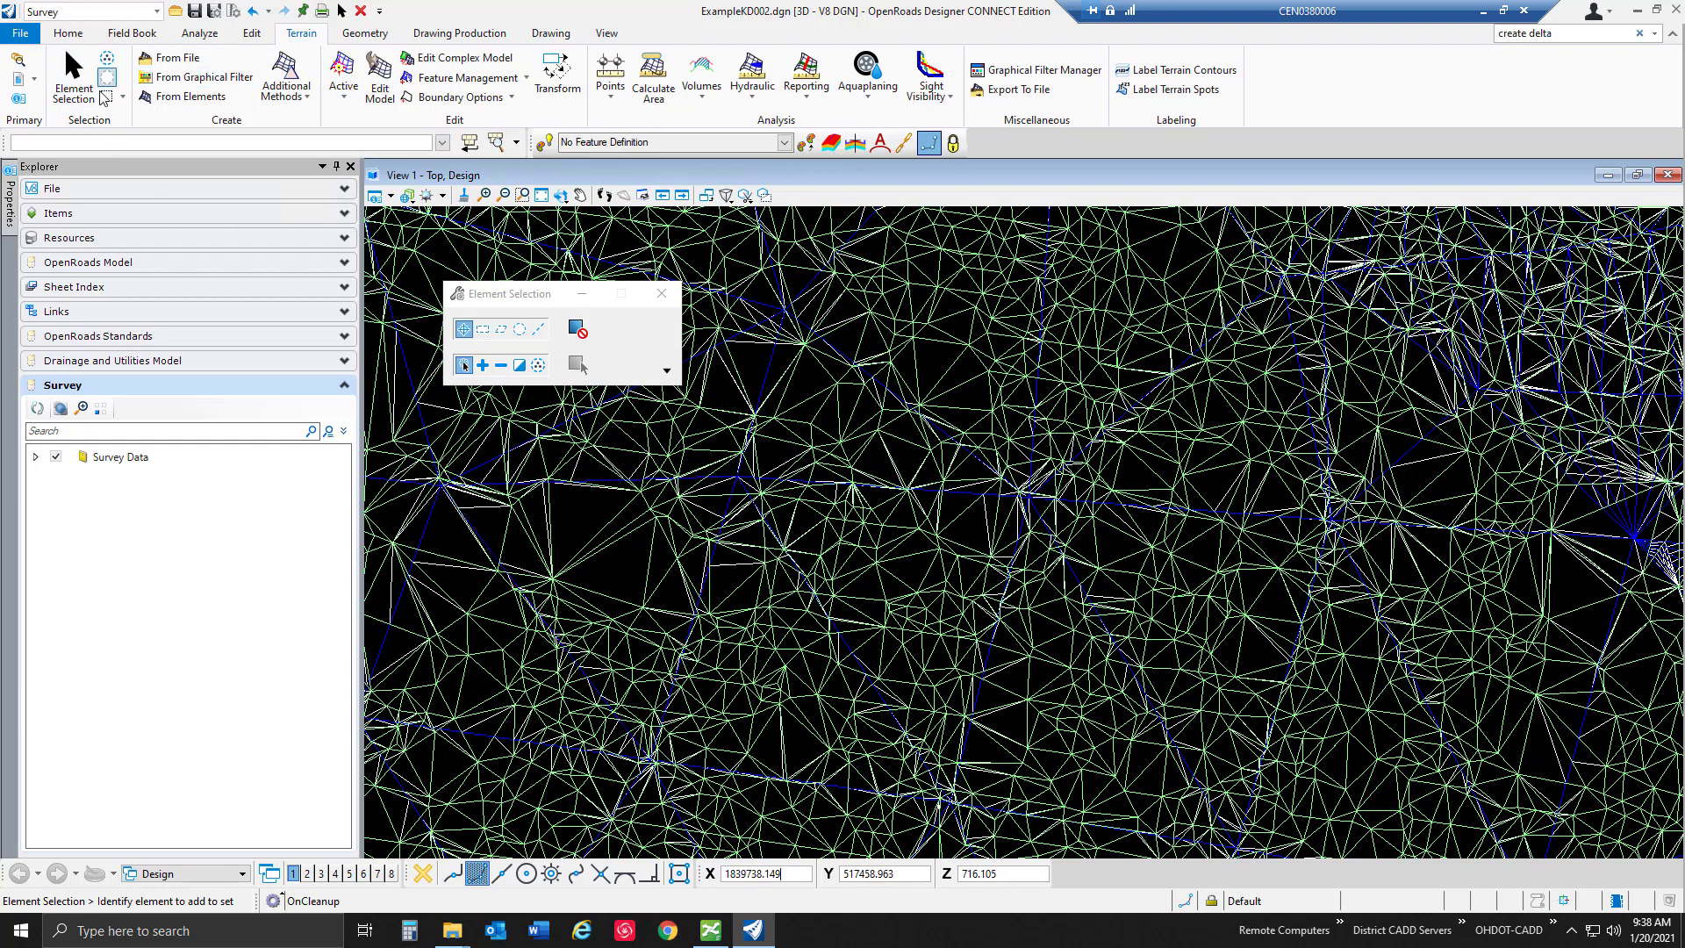
pyautogui.click(17, 79)
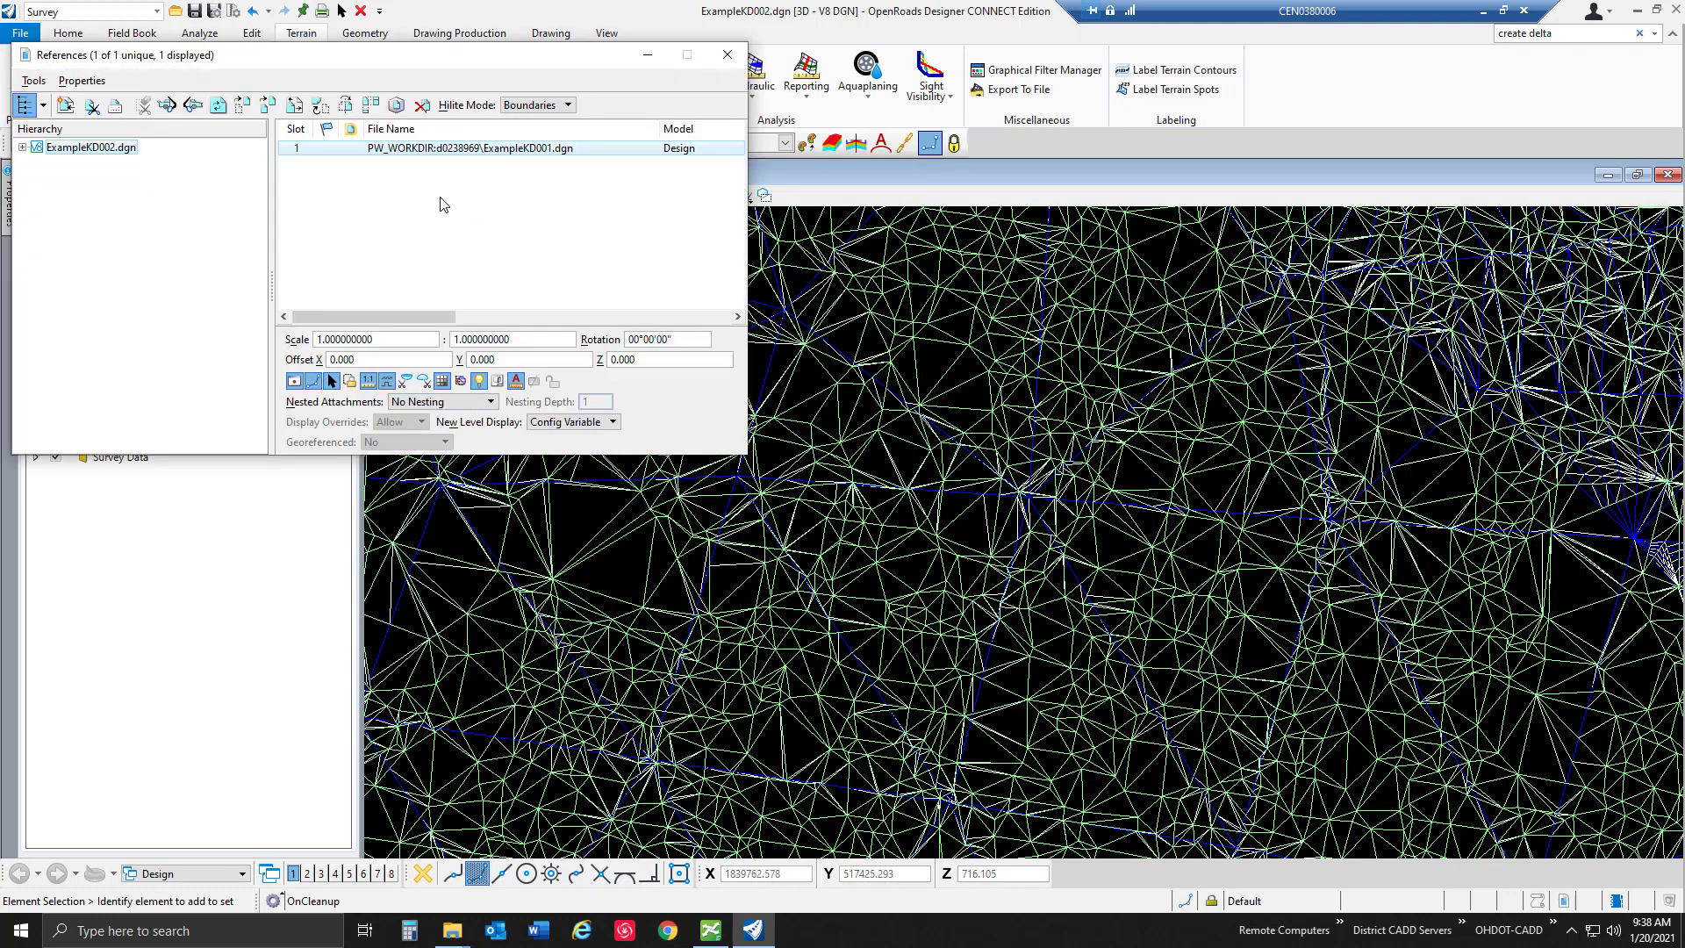
pyautogui.click(294, 381)
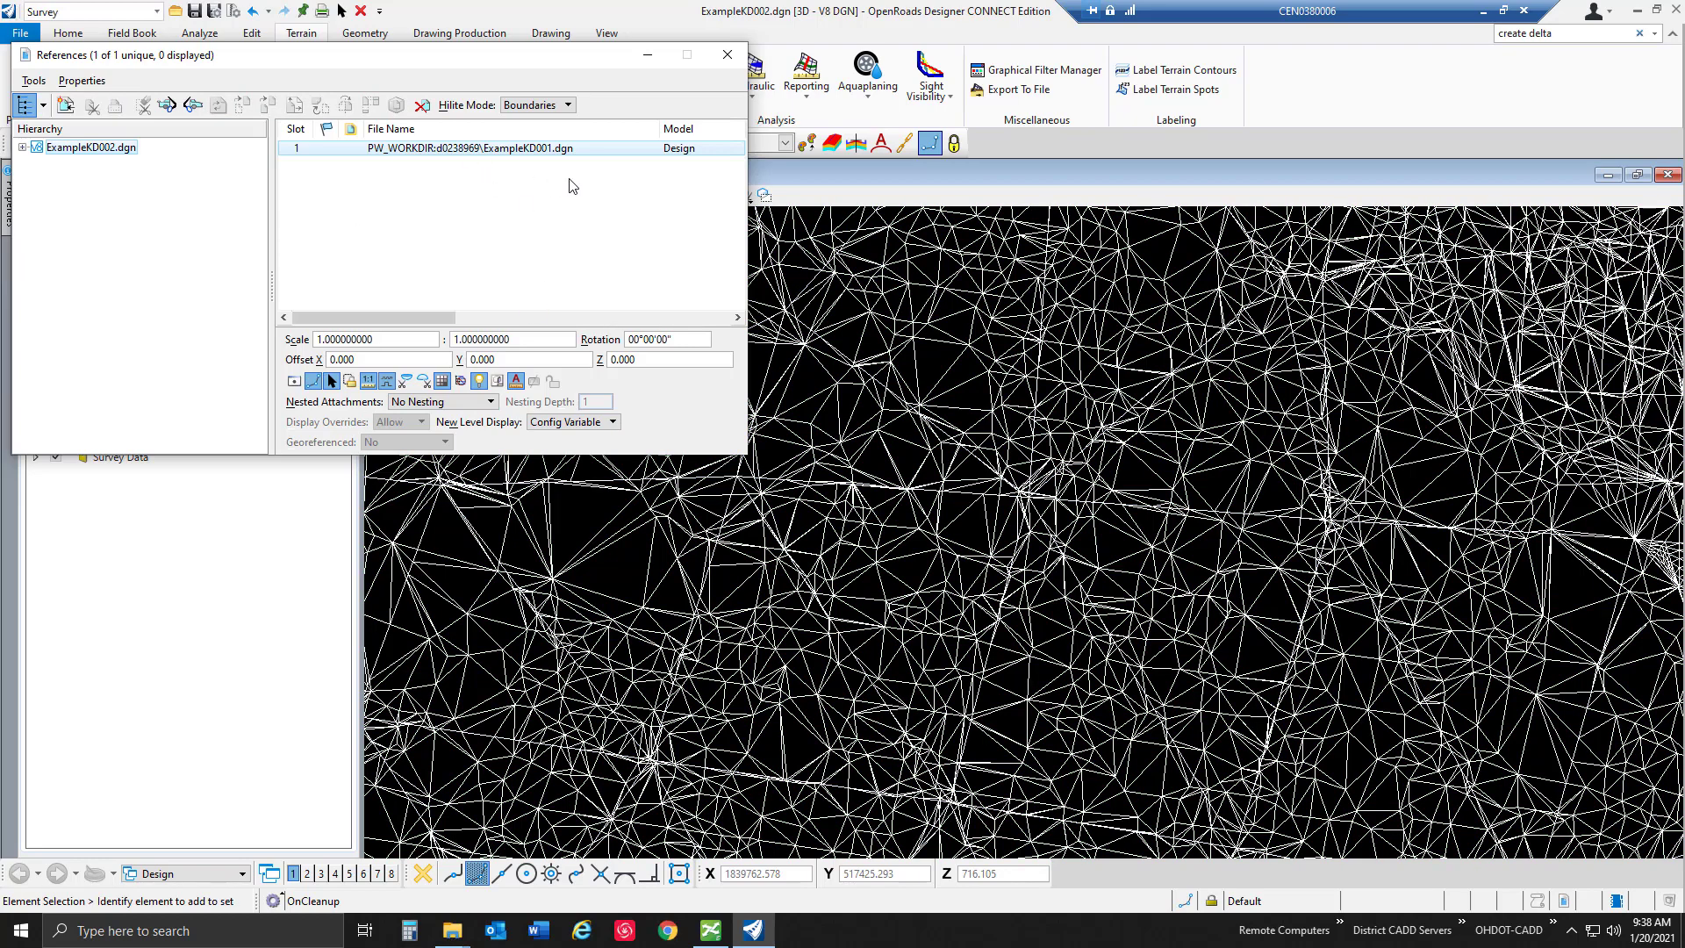
pyautogui.click(726, 54)
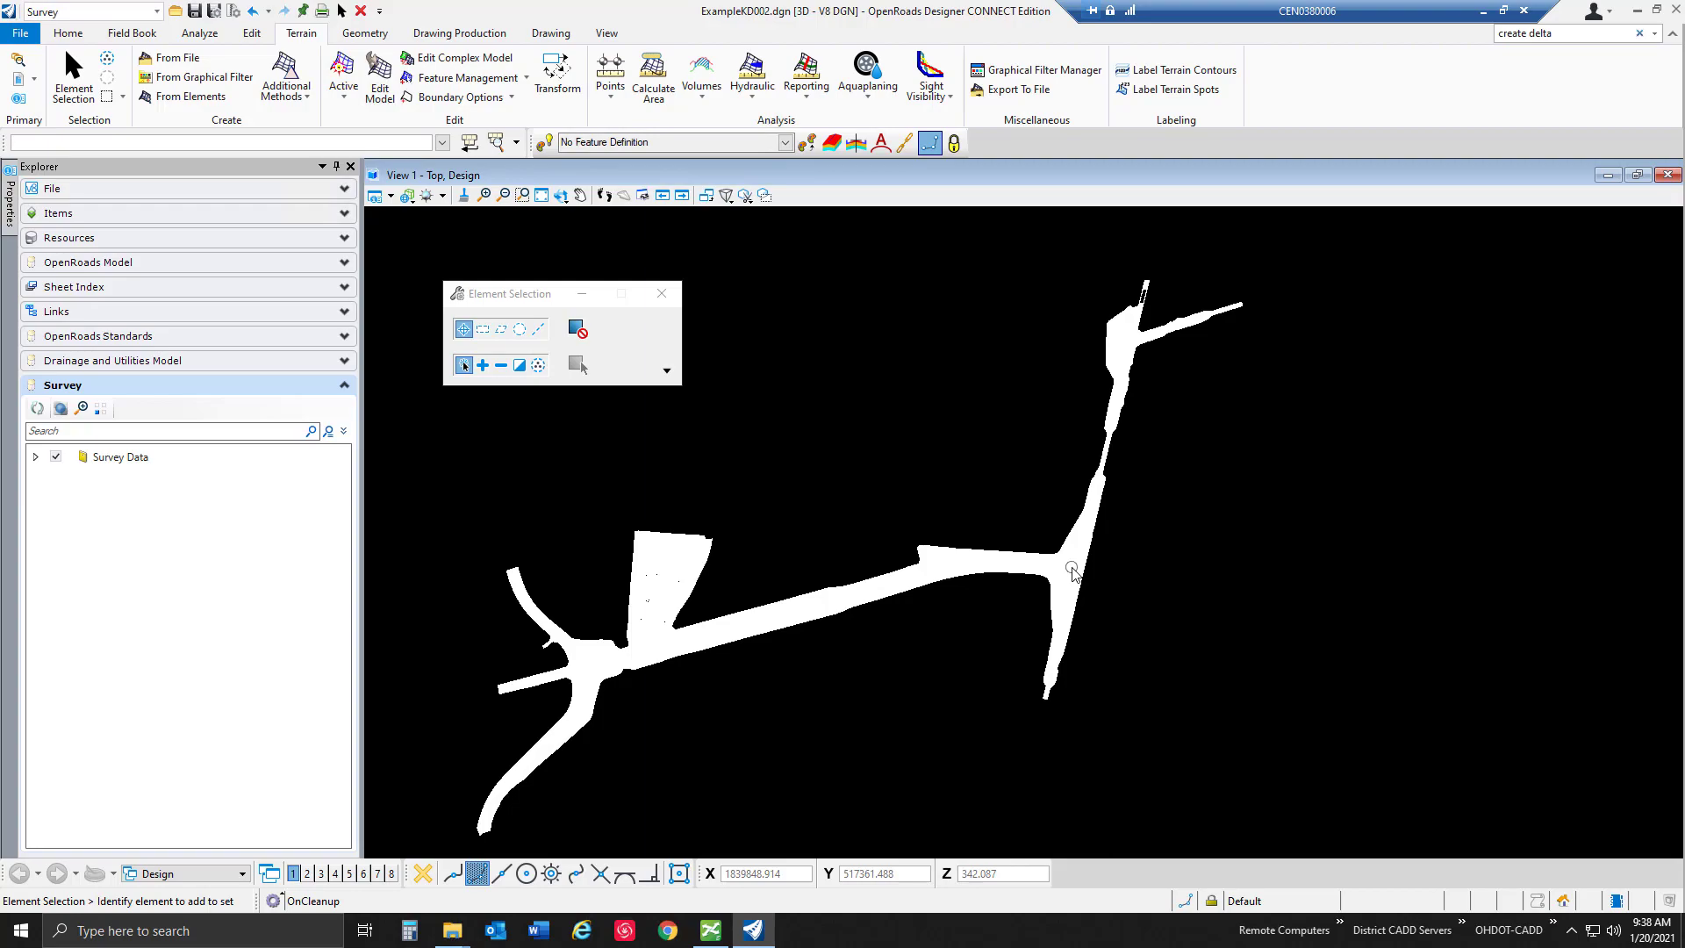
# - Zoom into the road junction and check the delta triangles' elevation values
pyautogui.scroll(5, 1072, 572)
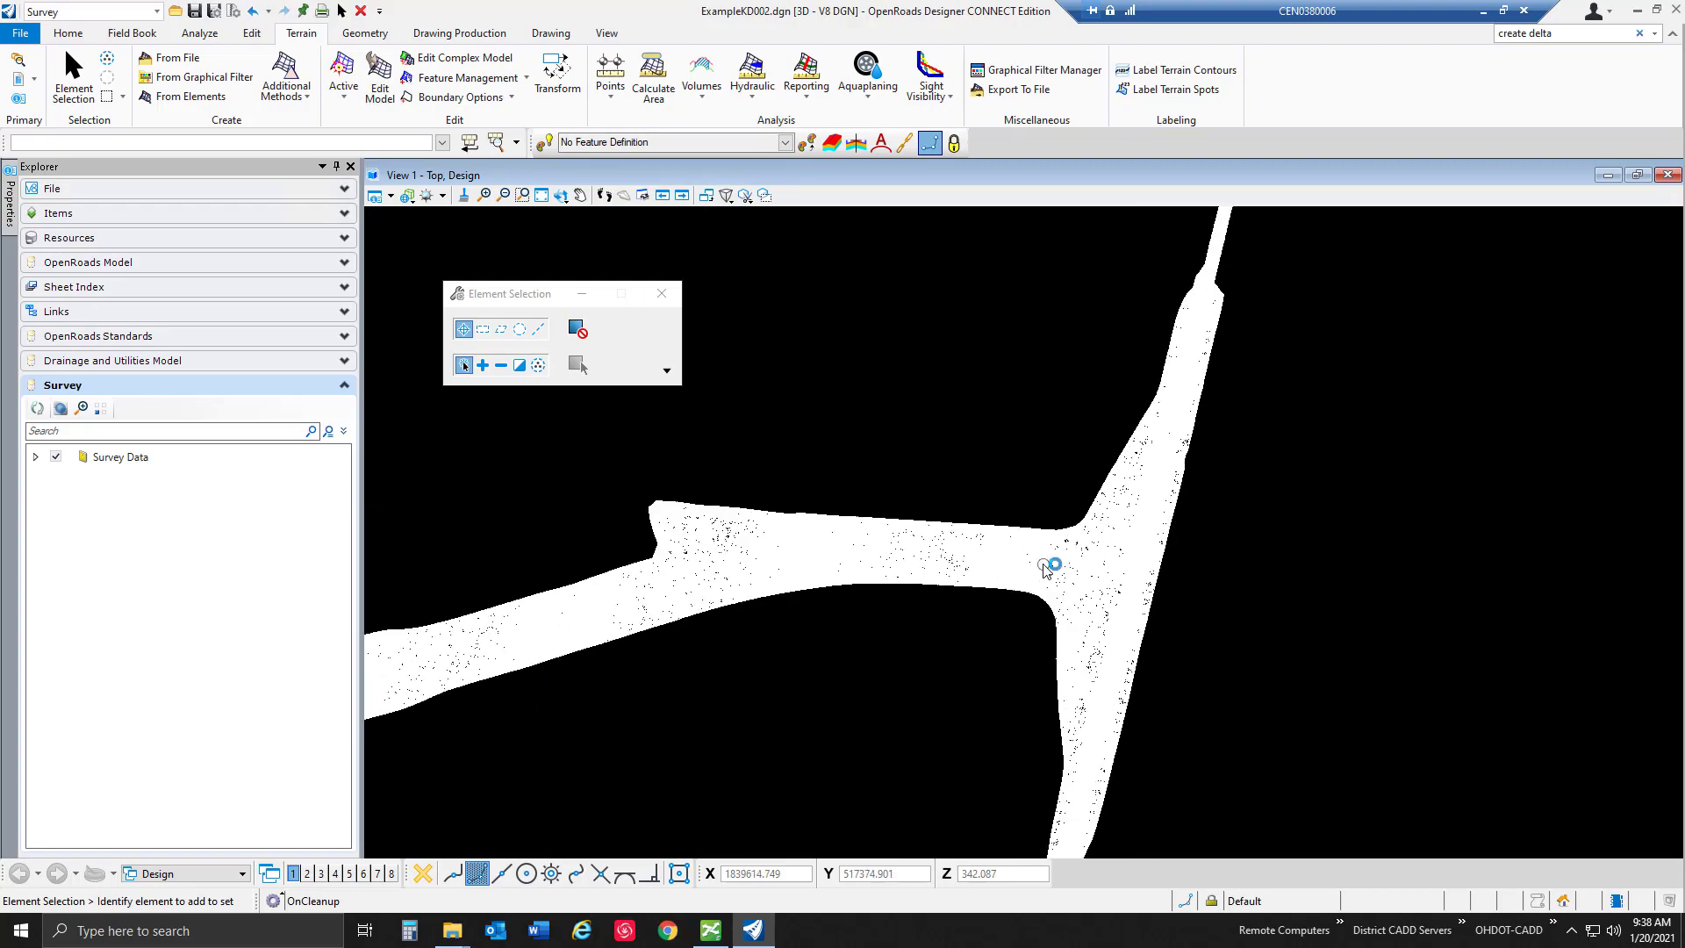
pyautogui.moveTo(904, 519)
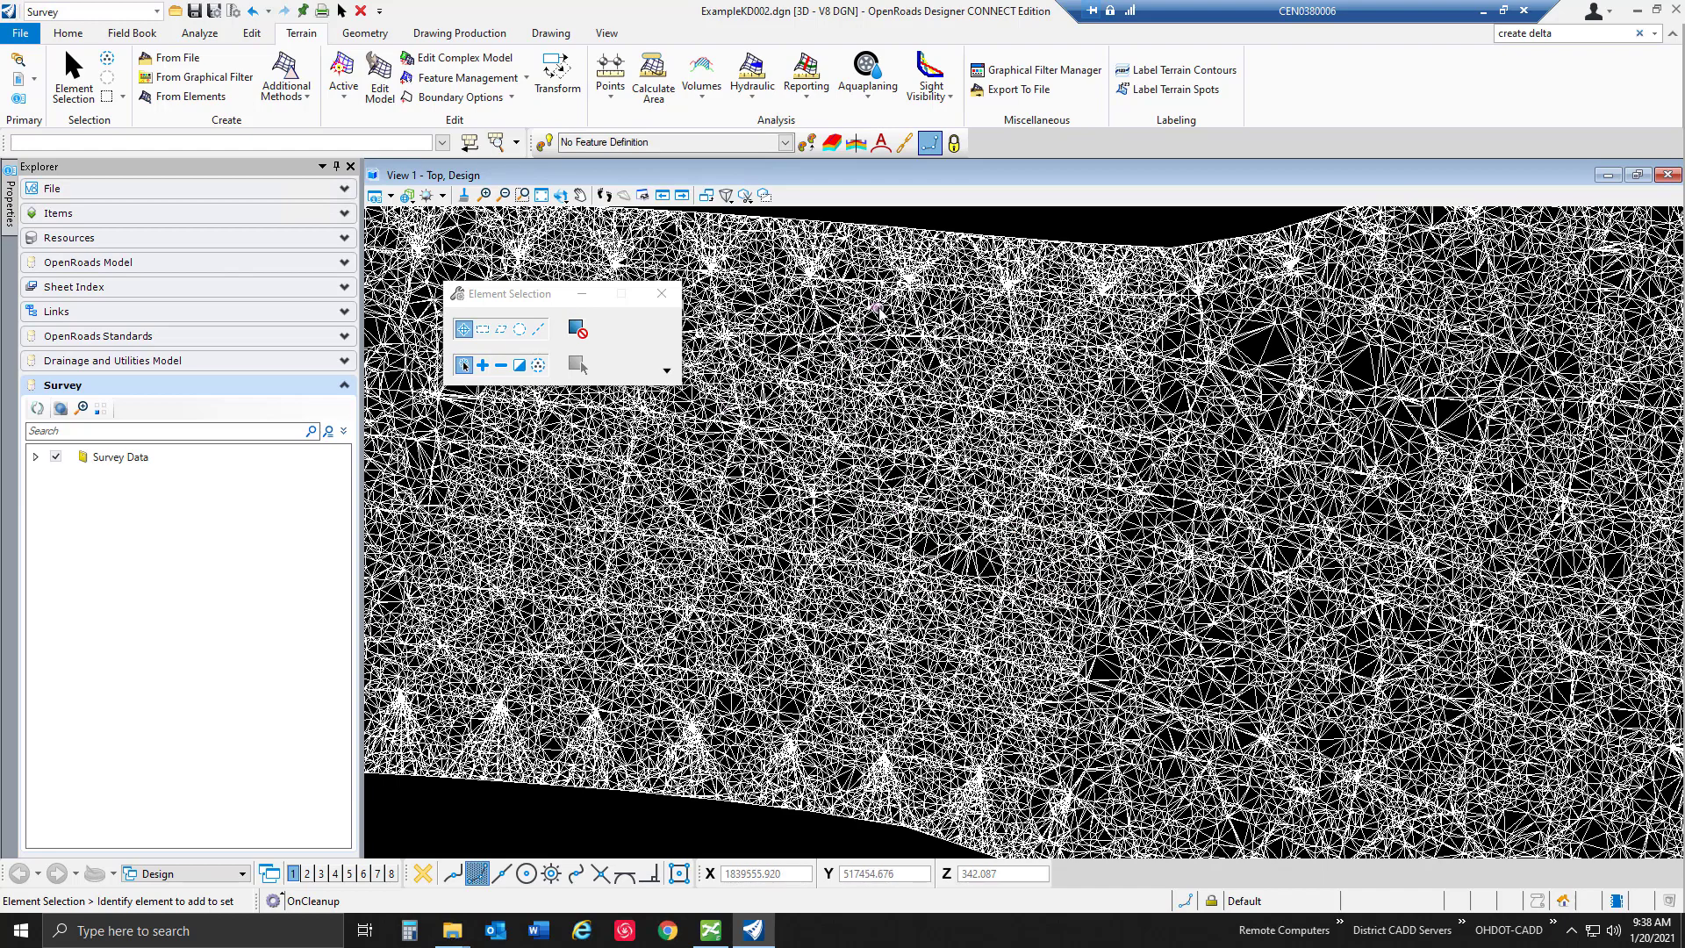
pyautogui.moveTo(878, 309)
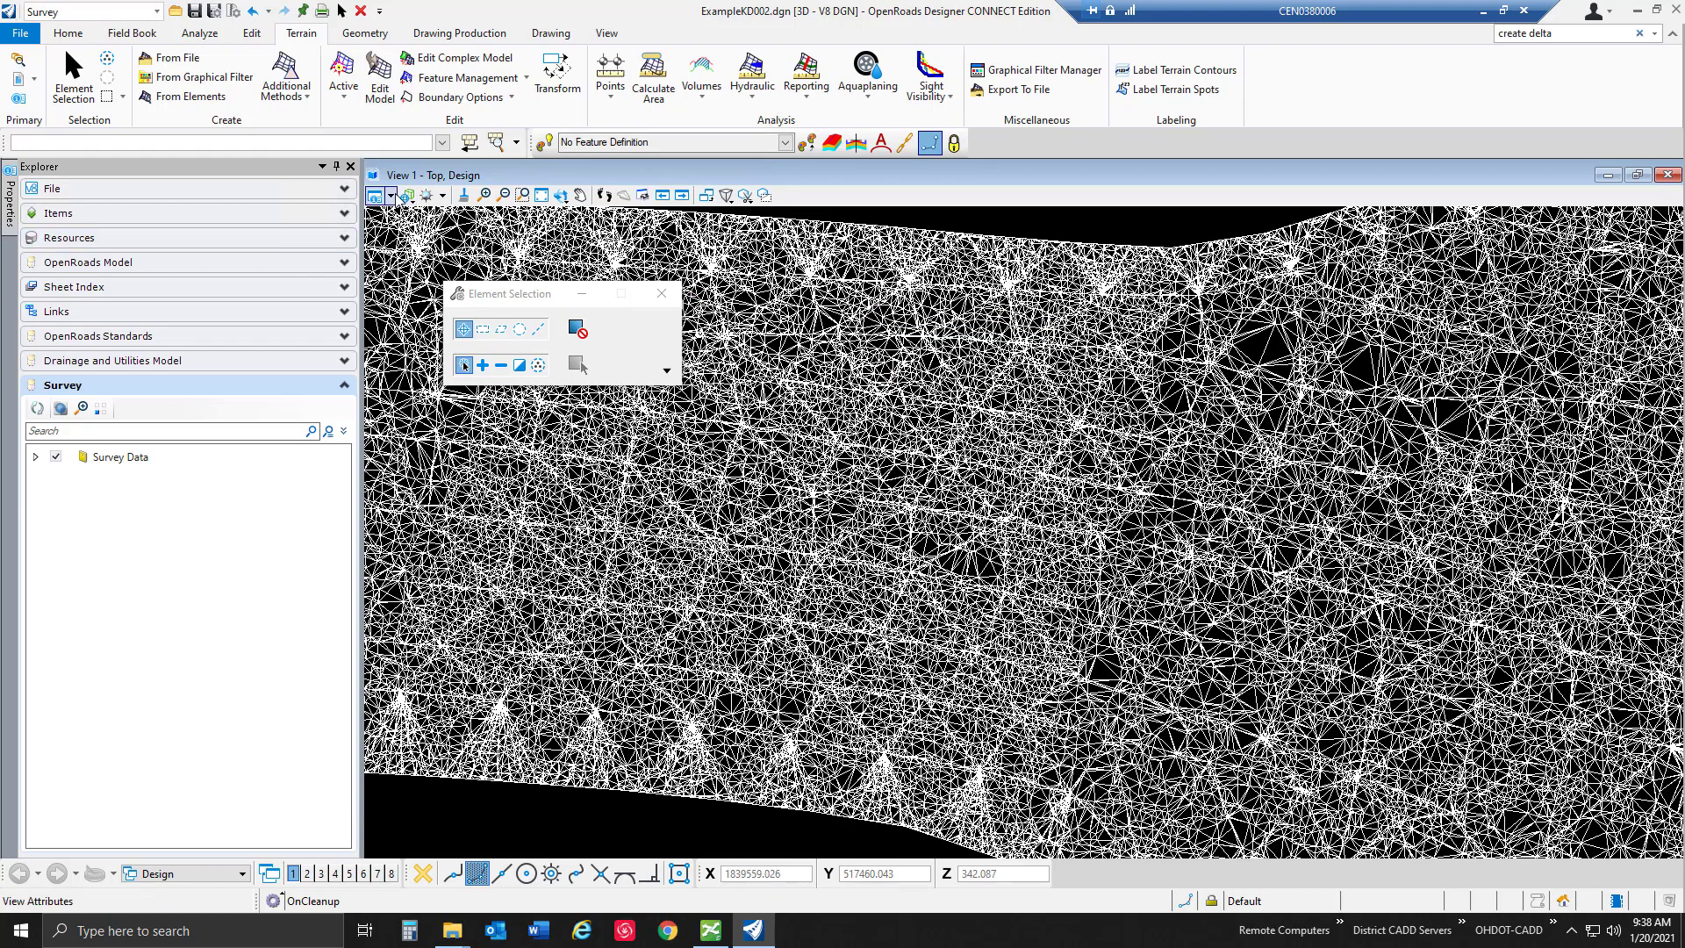
# - Set the view Display Style to Thematic:Height, colouring the delta from -0.750 to 0.750
pyautogui.click(392, 197)
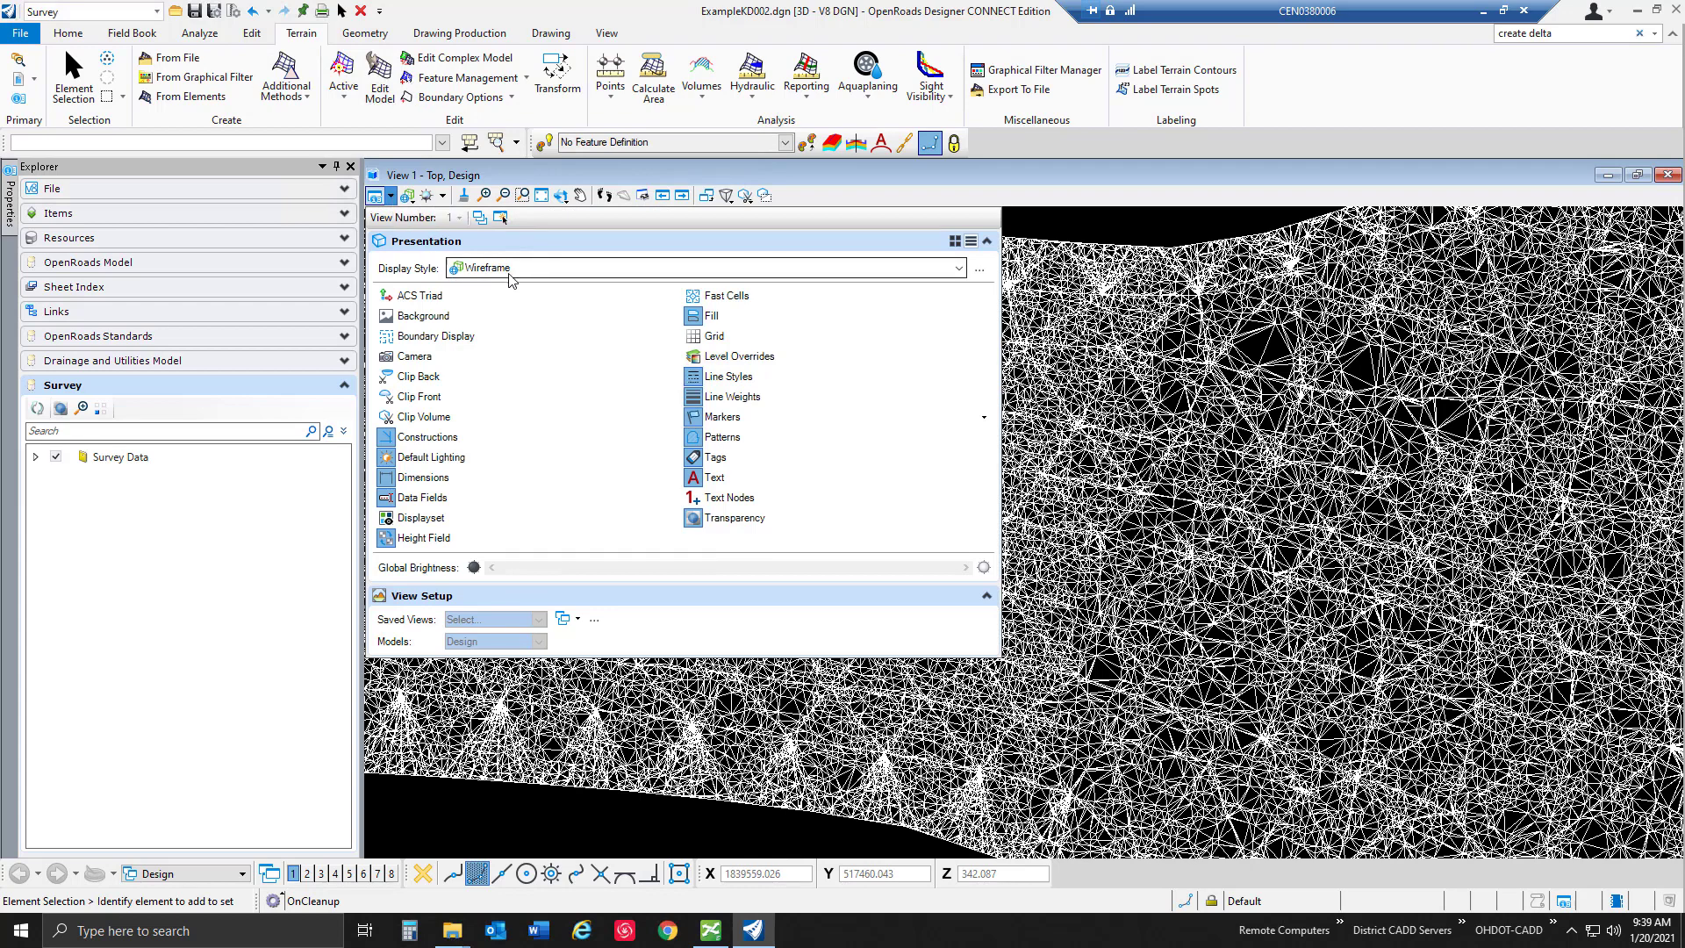
pyautogui.click(960, 269)
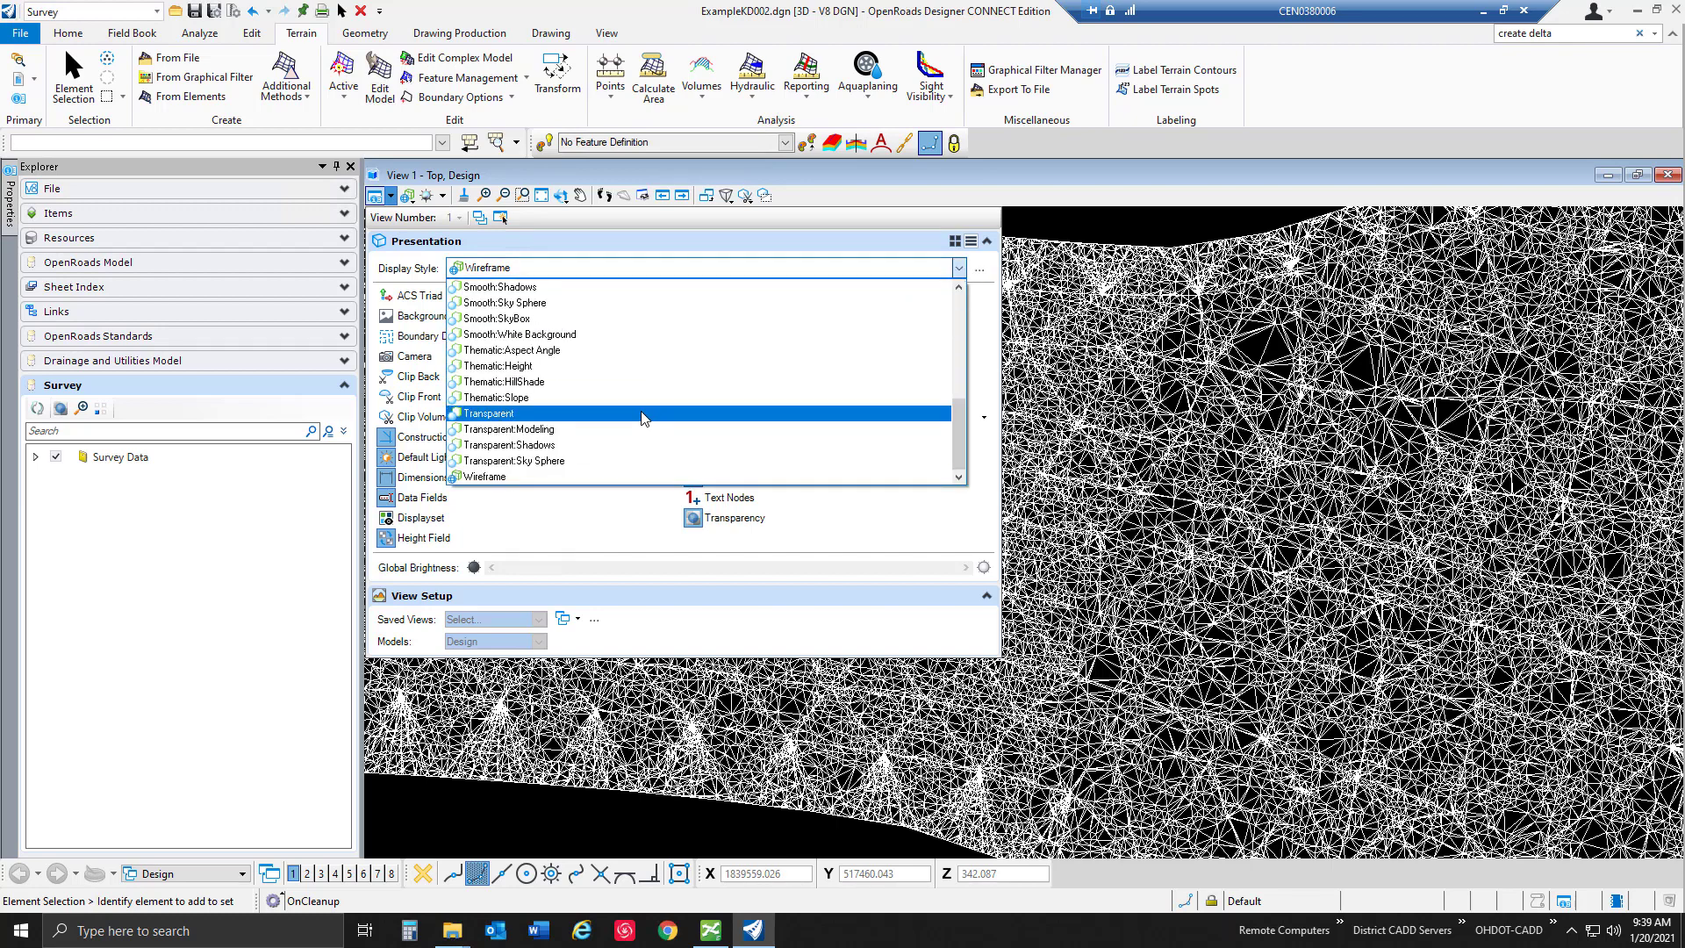
pyautogui.click(615, 366)
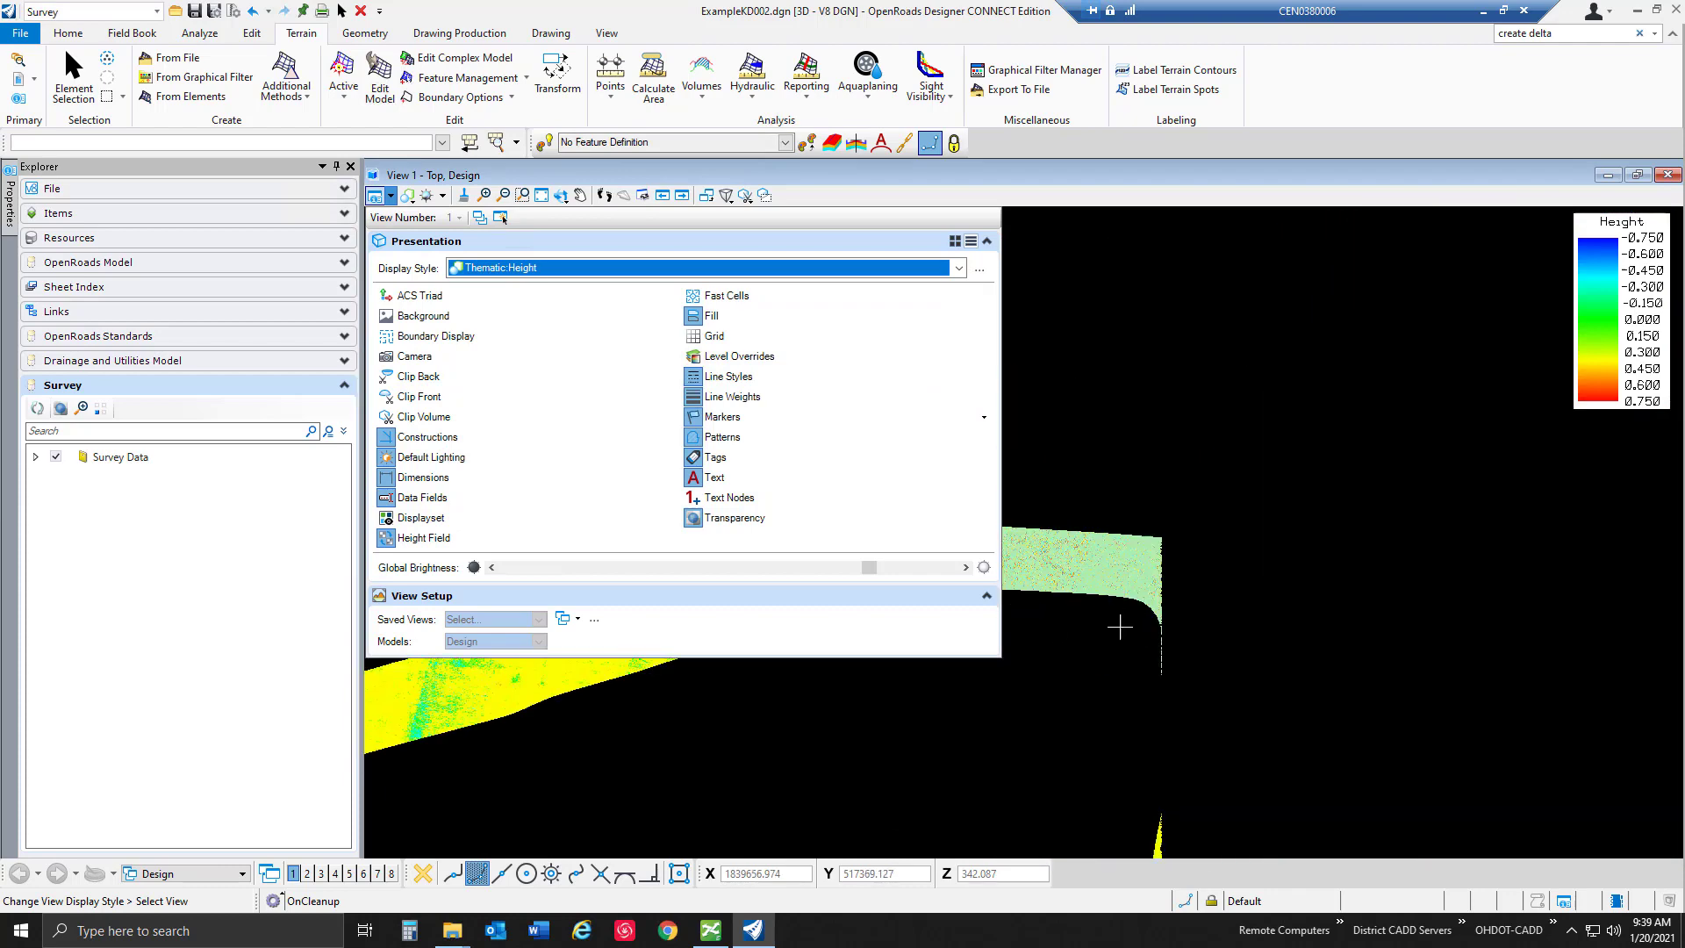
pyautogui.hotkey('ctrl', 'b')
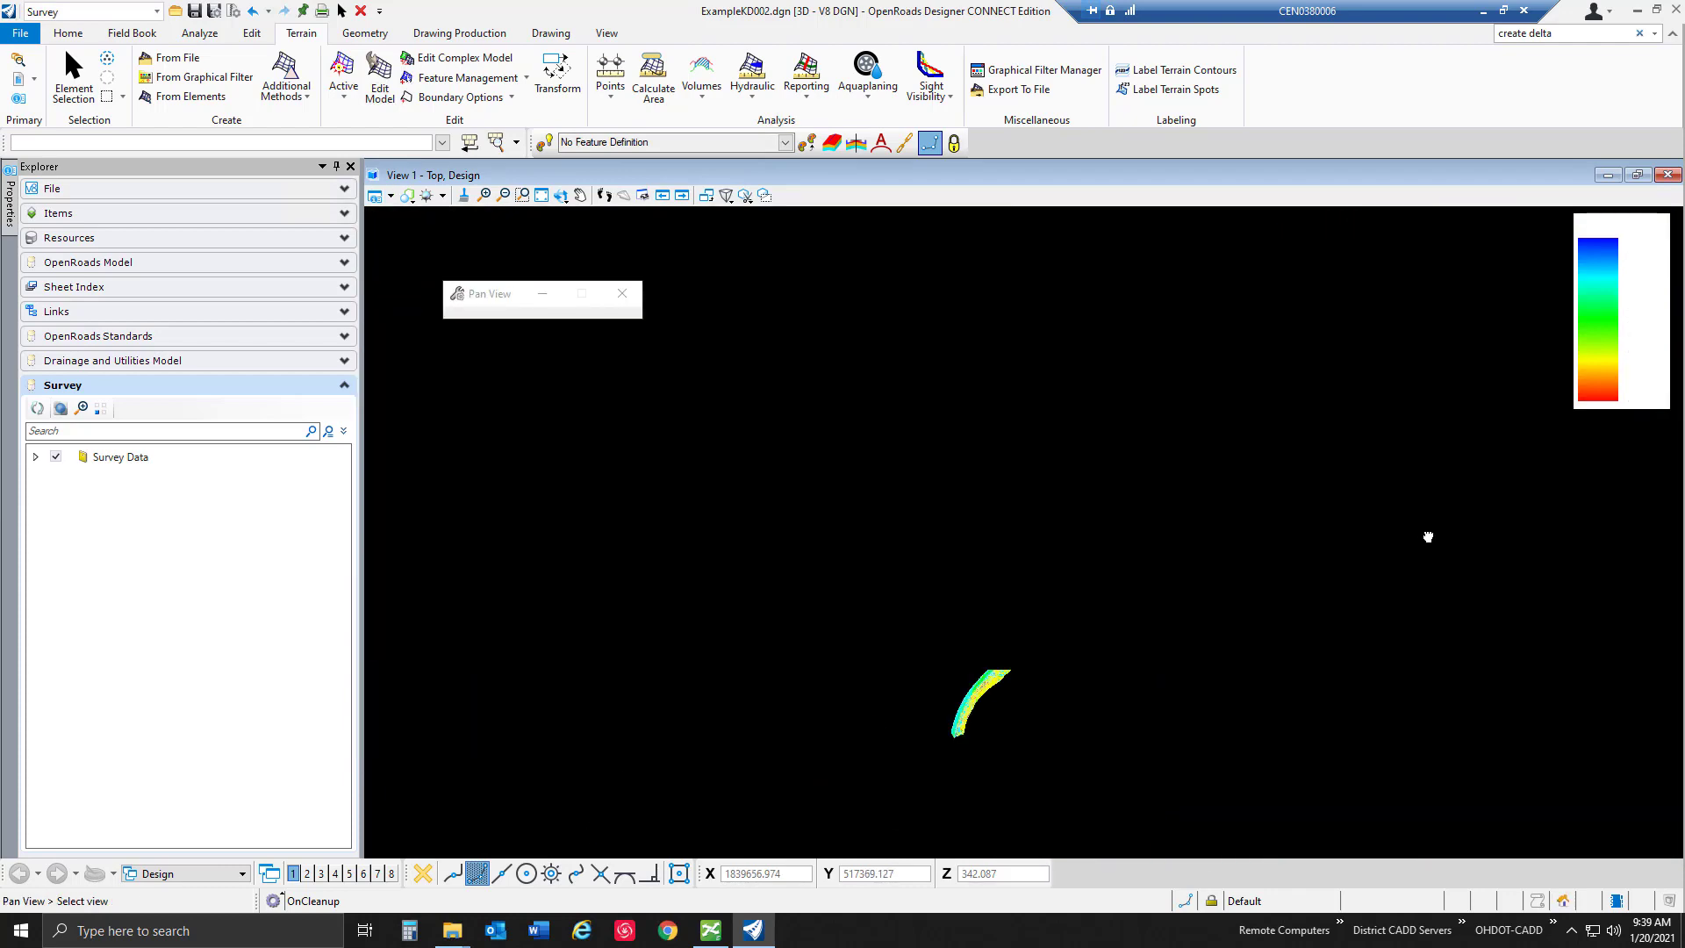
# - Zoom and pan onto the central road junction of the delta heat map
pyautogui.rightClick(1423, 536)
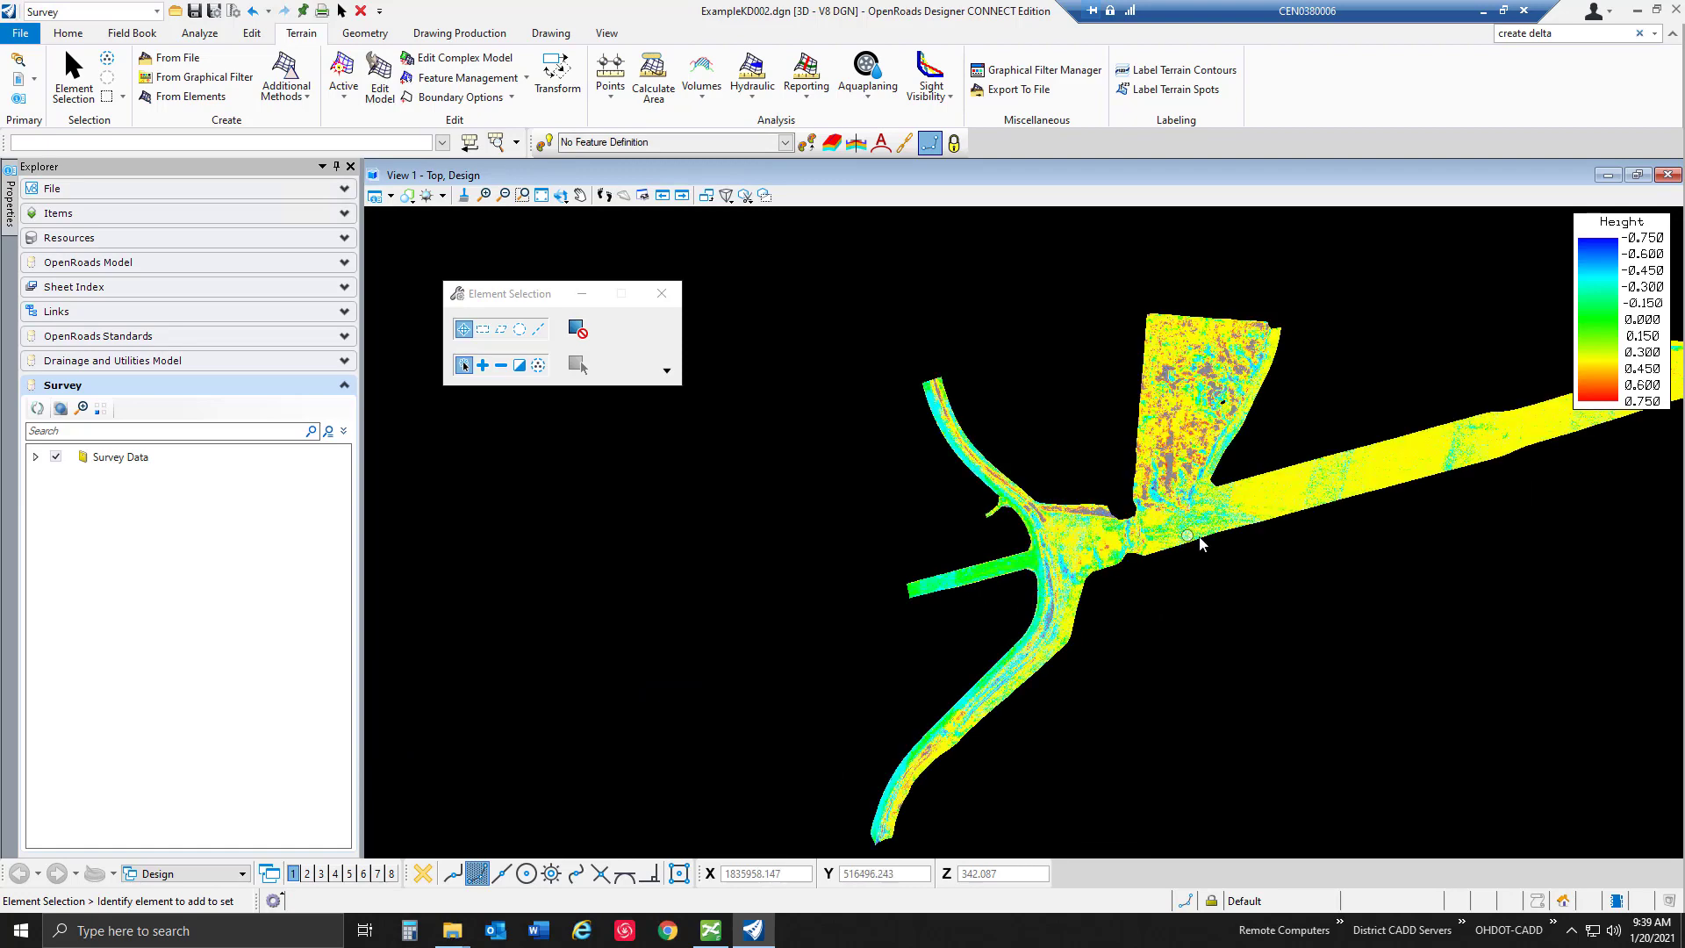
pyautogui.scroll(4, 1223, 497)
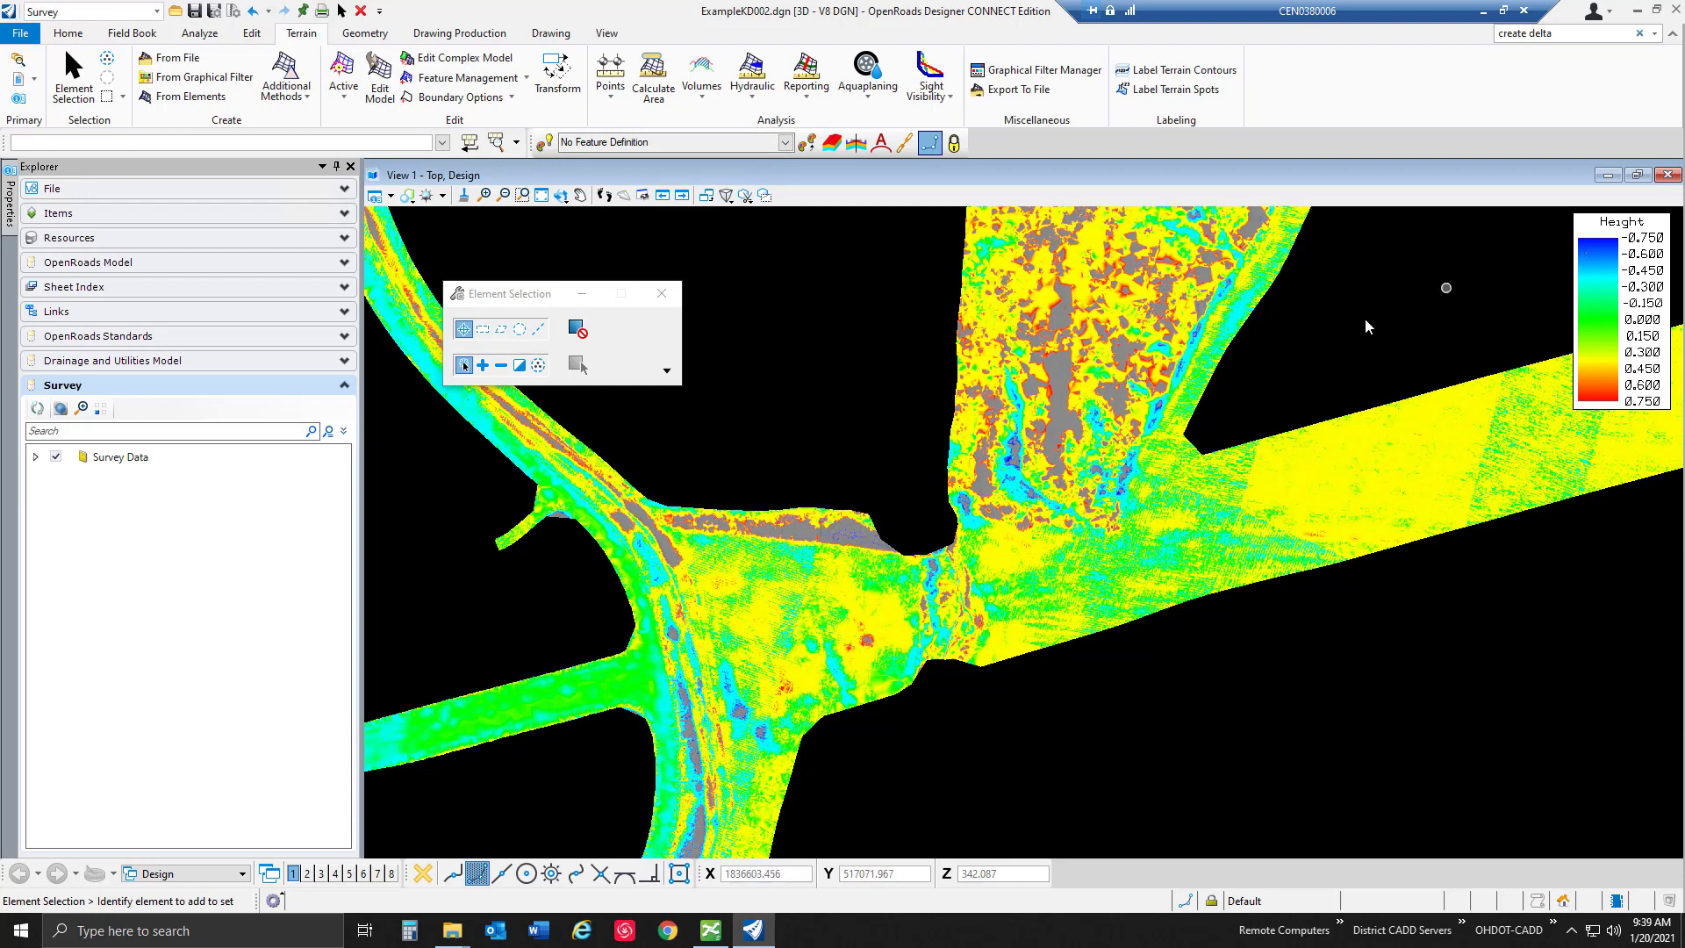
pyautogui.moveTo(1082, 428); pyautogui.dragTo(1060, 446)
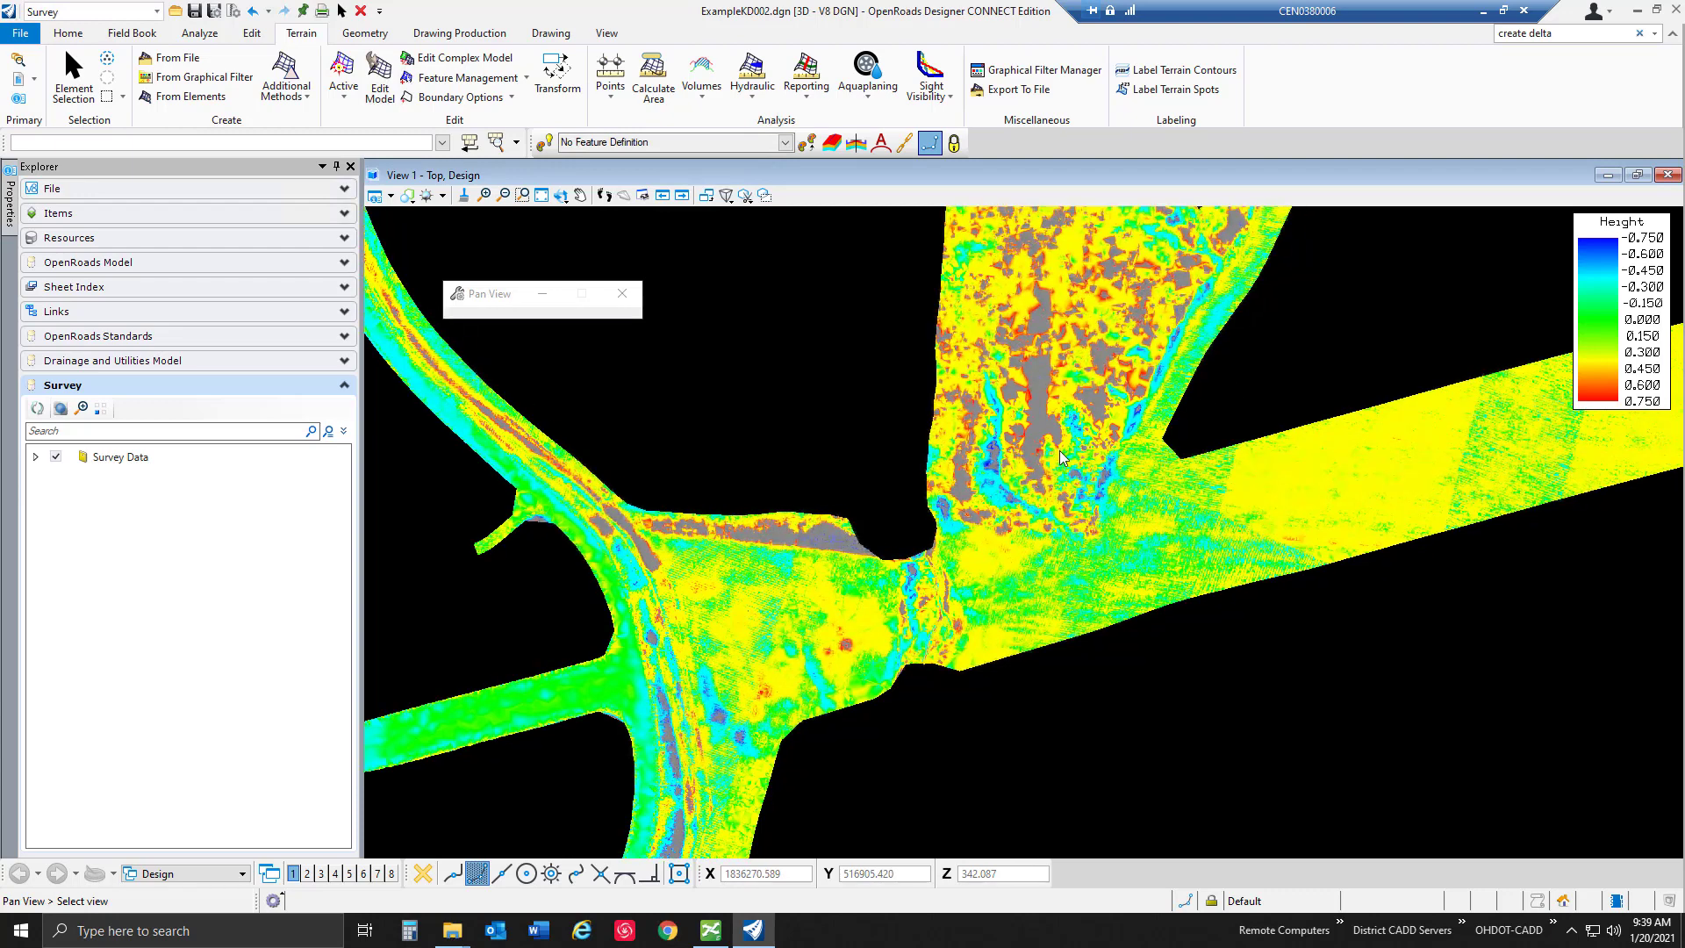
pyautogui.moveTo(1123, 518); pyautogui.dragTo(1107, 521)
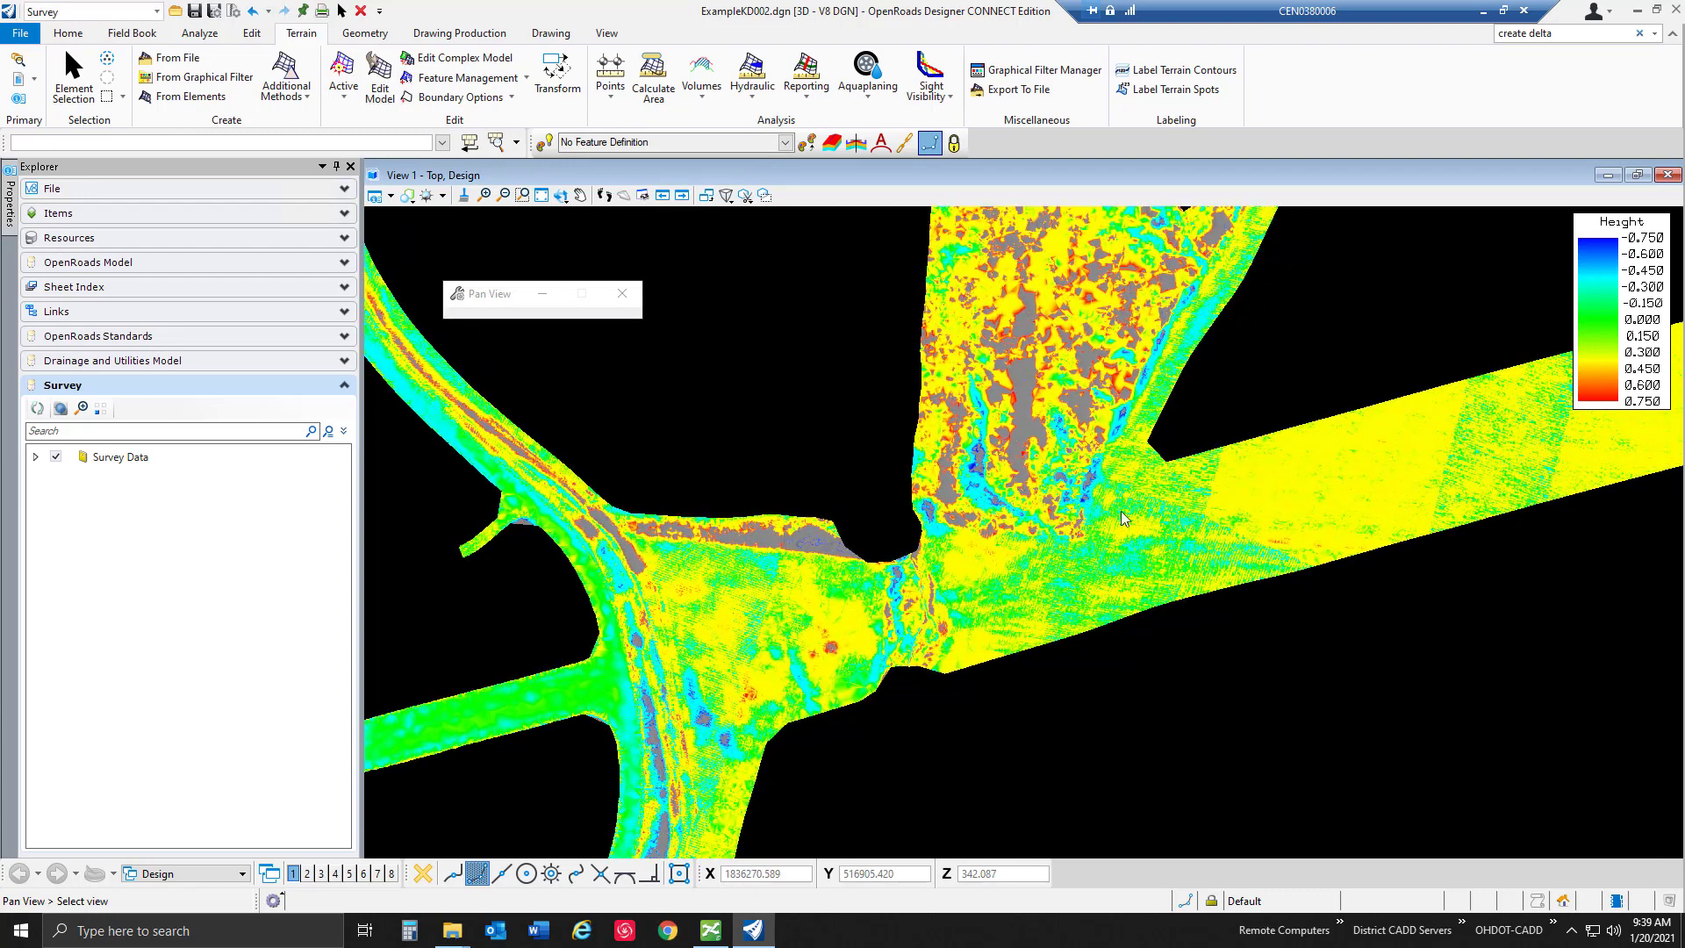
pyautogui.moveTo(1291, 486); pyautogui.dragTo(1259, 465)
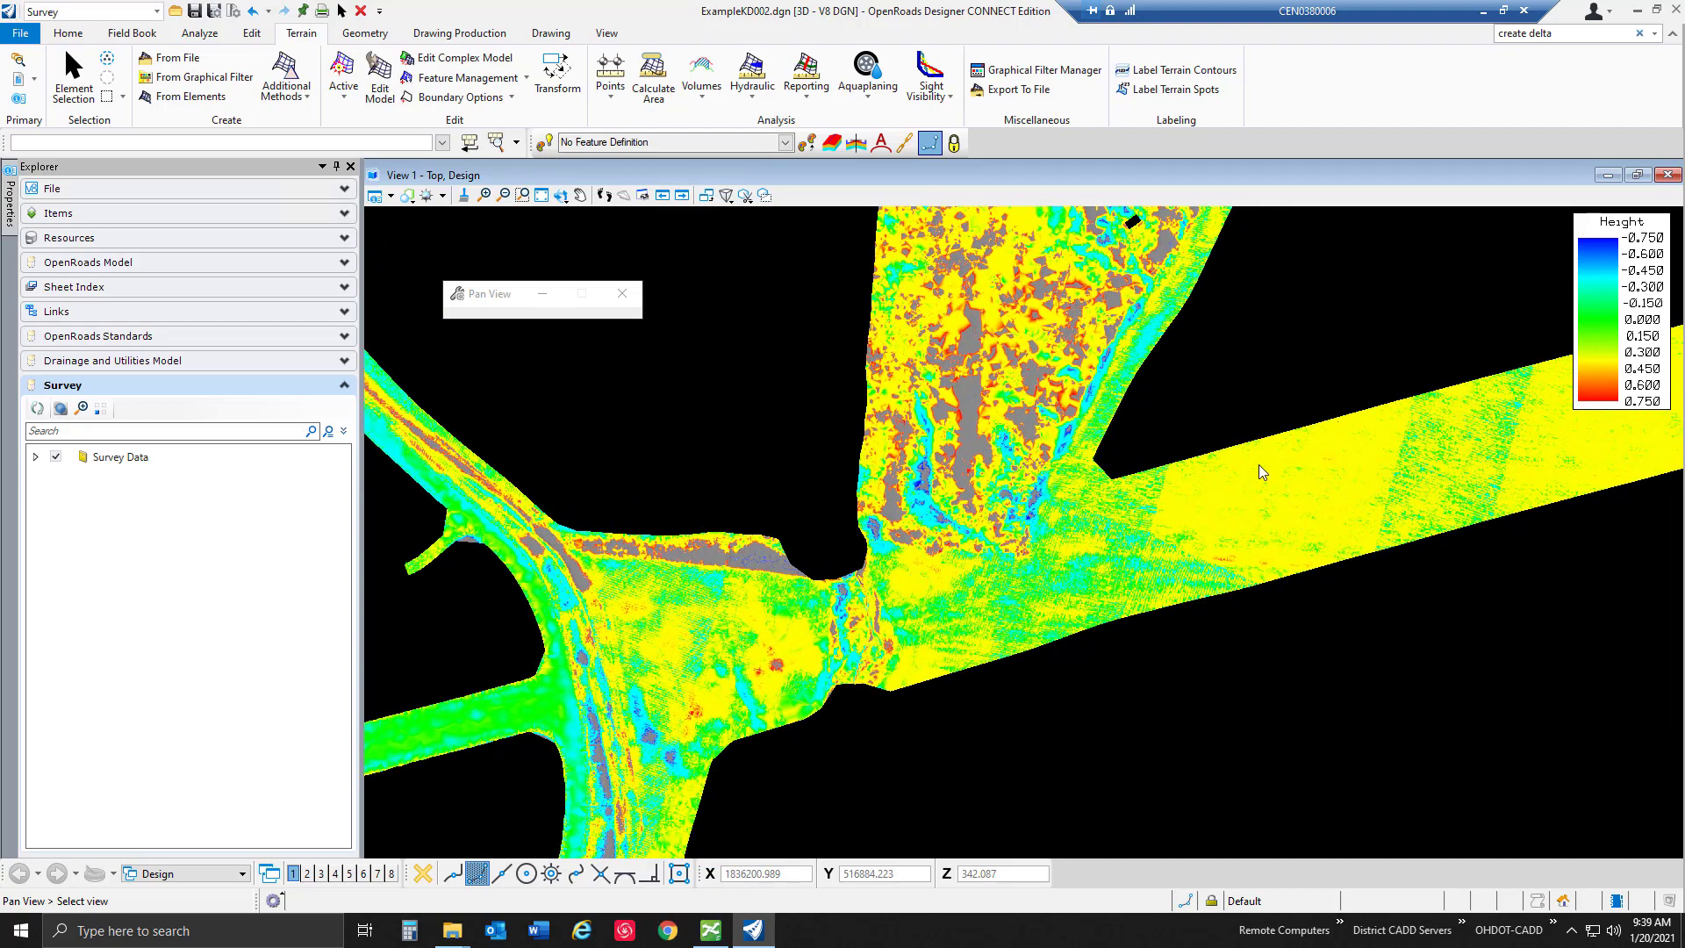
pyautogui.rightClick(1197, 466)
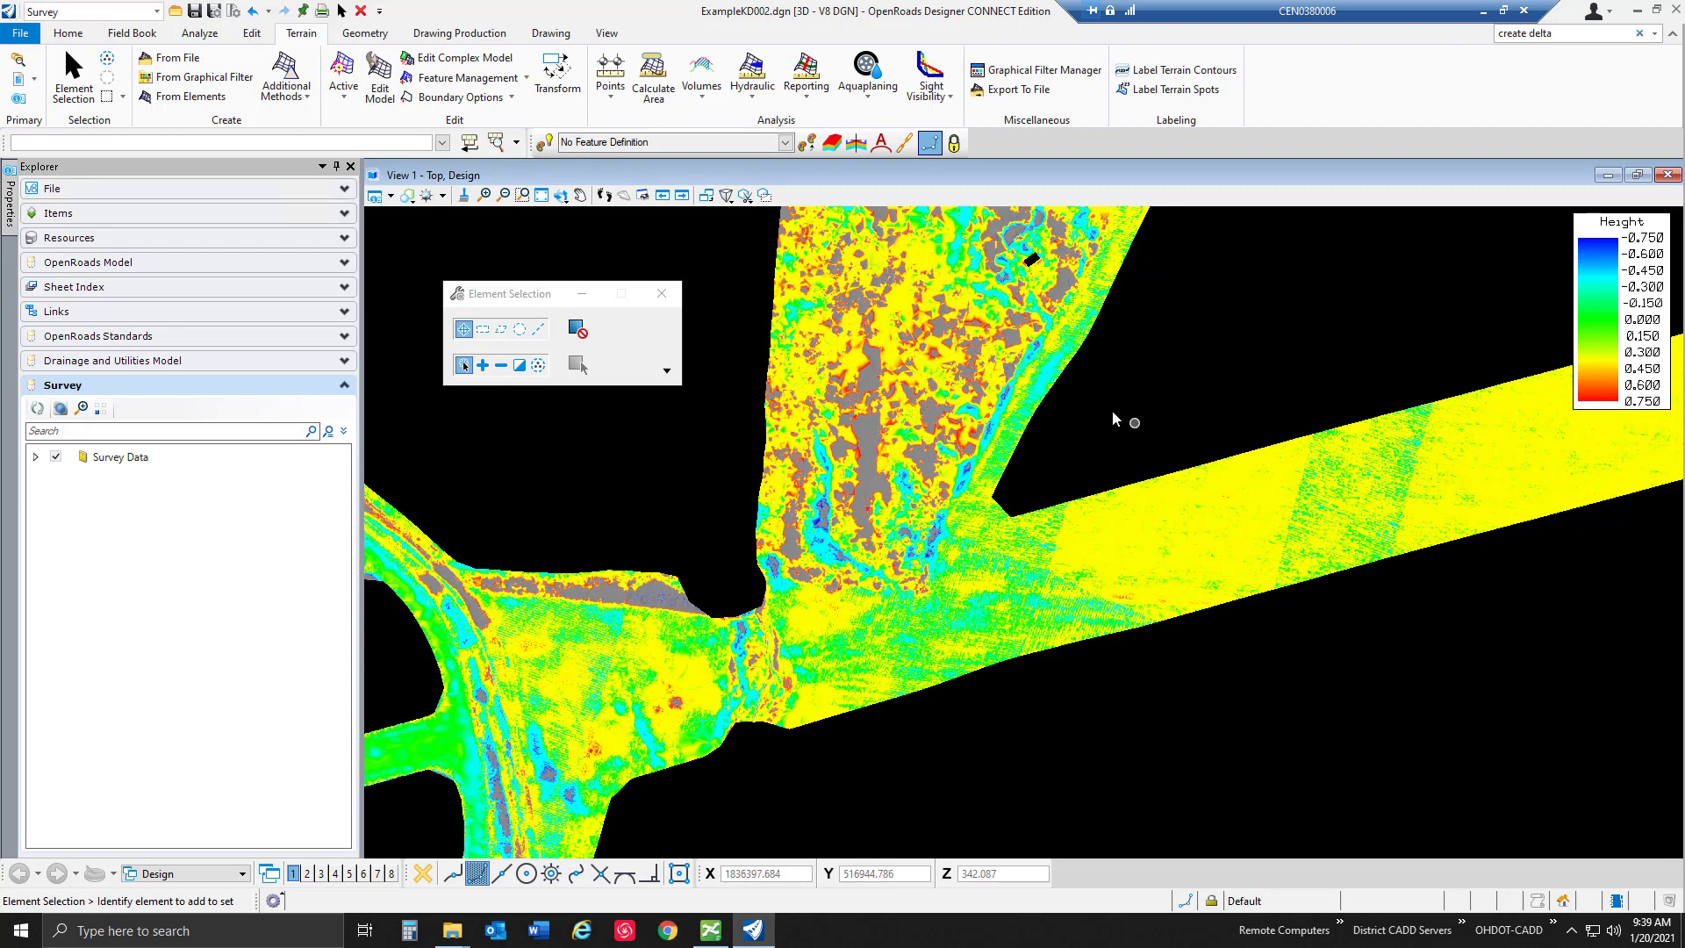
# - From View Attributes, open the Display Styles dialog for the Thematic:Height display style
pyautogui.click(389, 196)
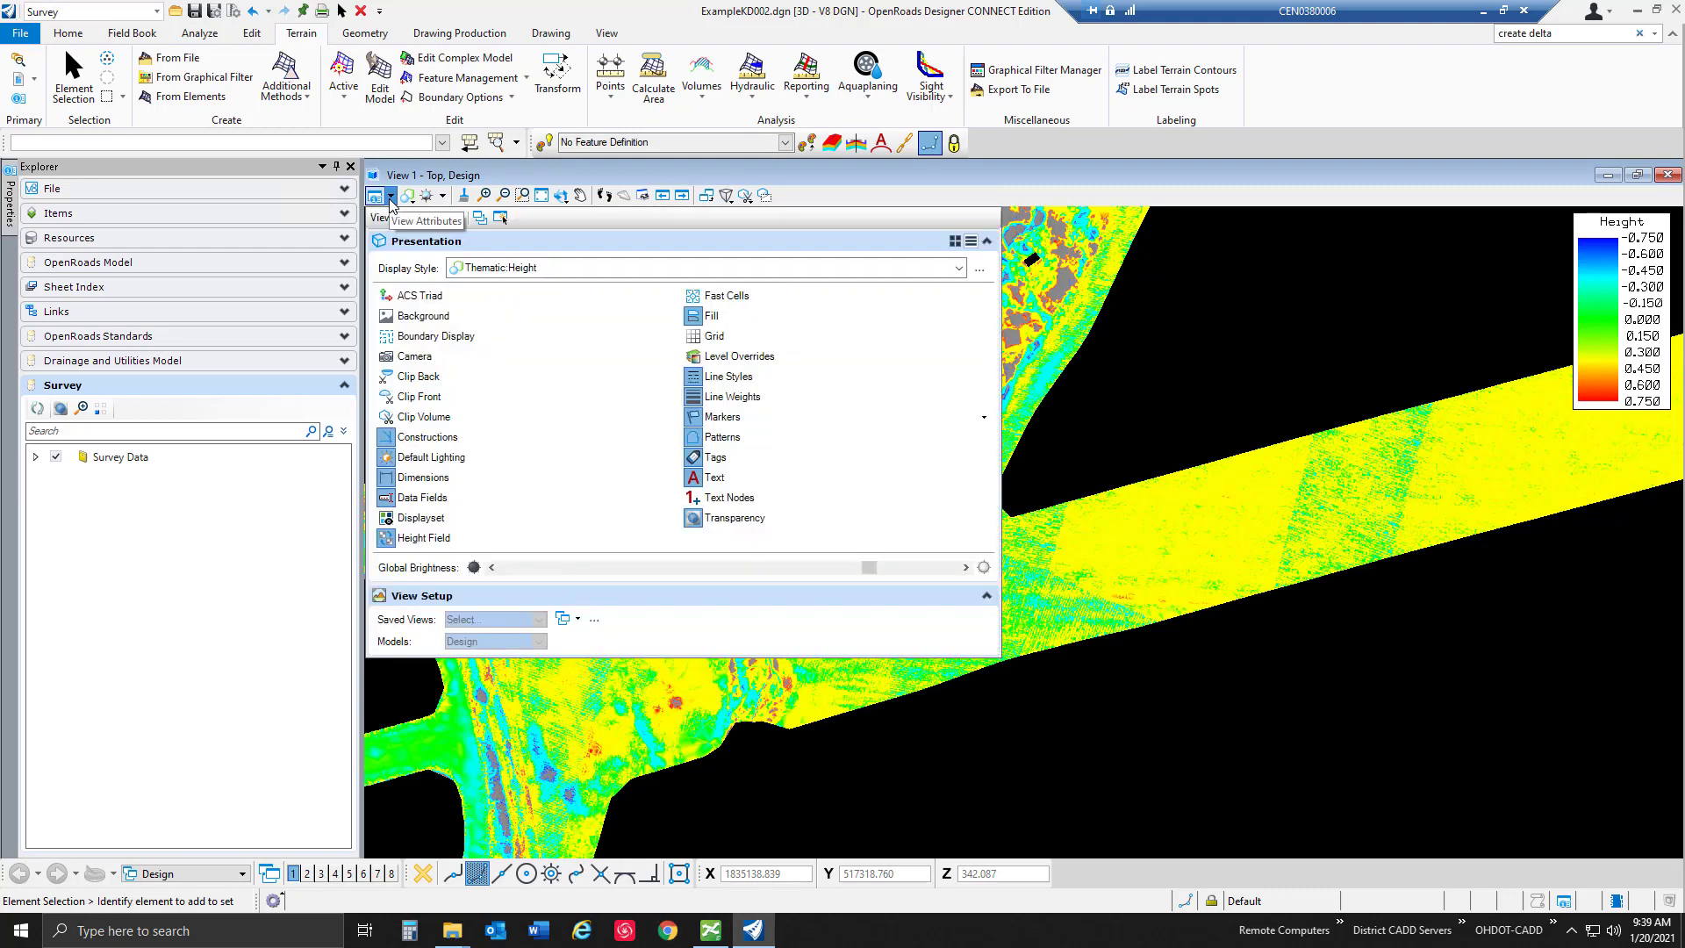
pyautogui.click(980, 269)
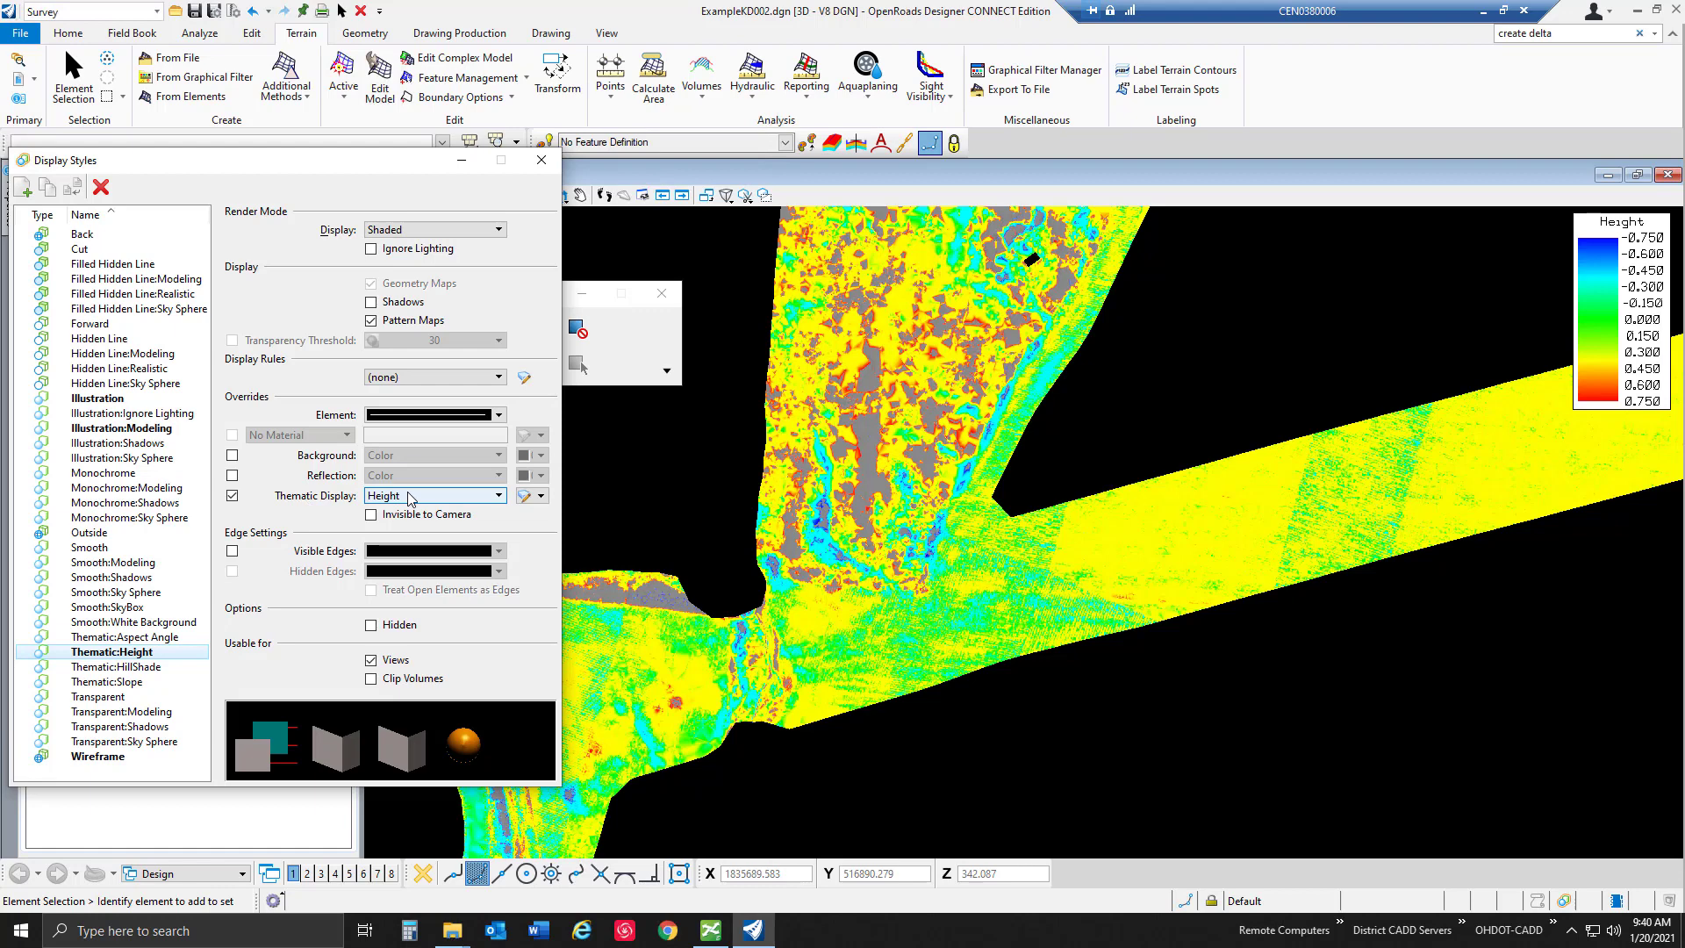
# - Set the Thematic:Height display range to a minimum of -1.0 and a maximum of 1.0
pyautogui.click(532, 497)
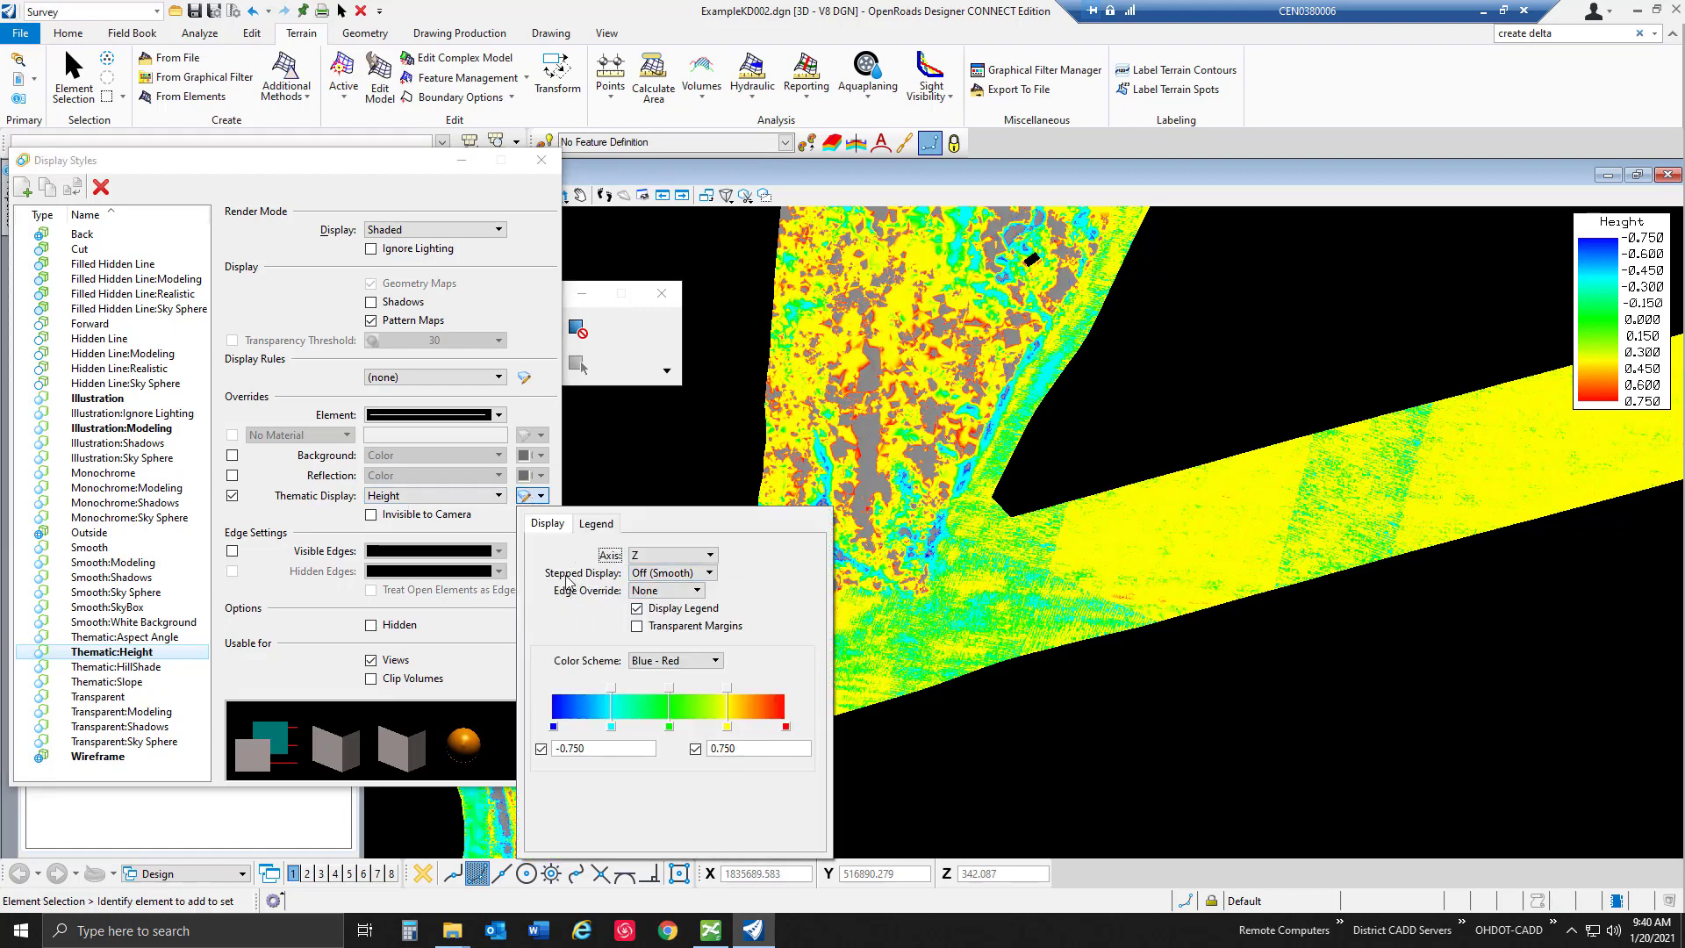
pyautogui.doubleClick(584, 748)
pyautogui.write('-1.0')
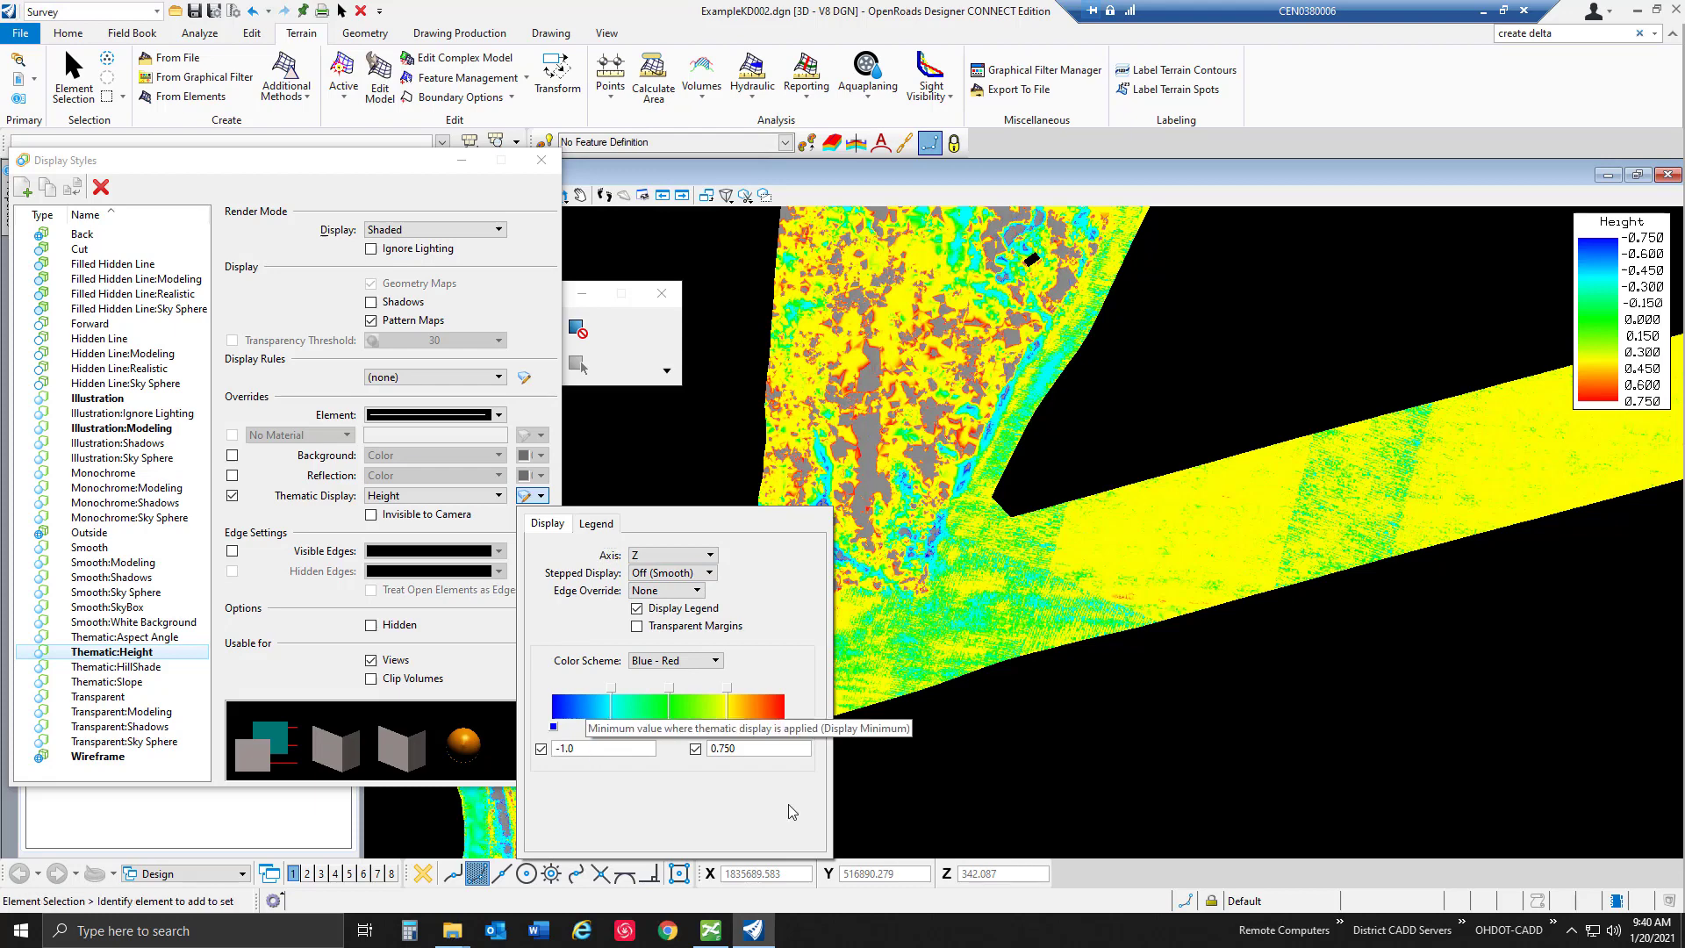
pyautogui.doubleClick(772, 748)
pyautogui.write('1.0')
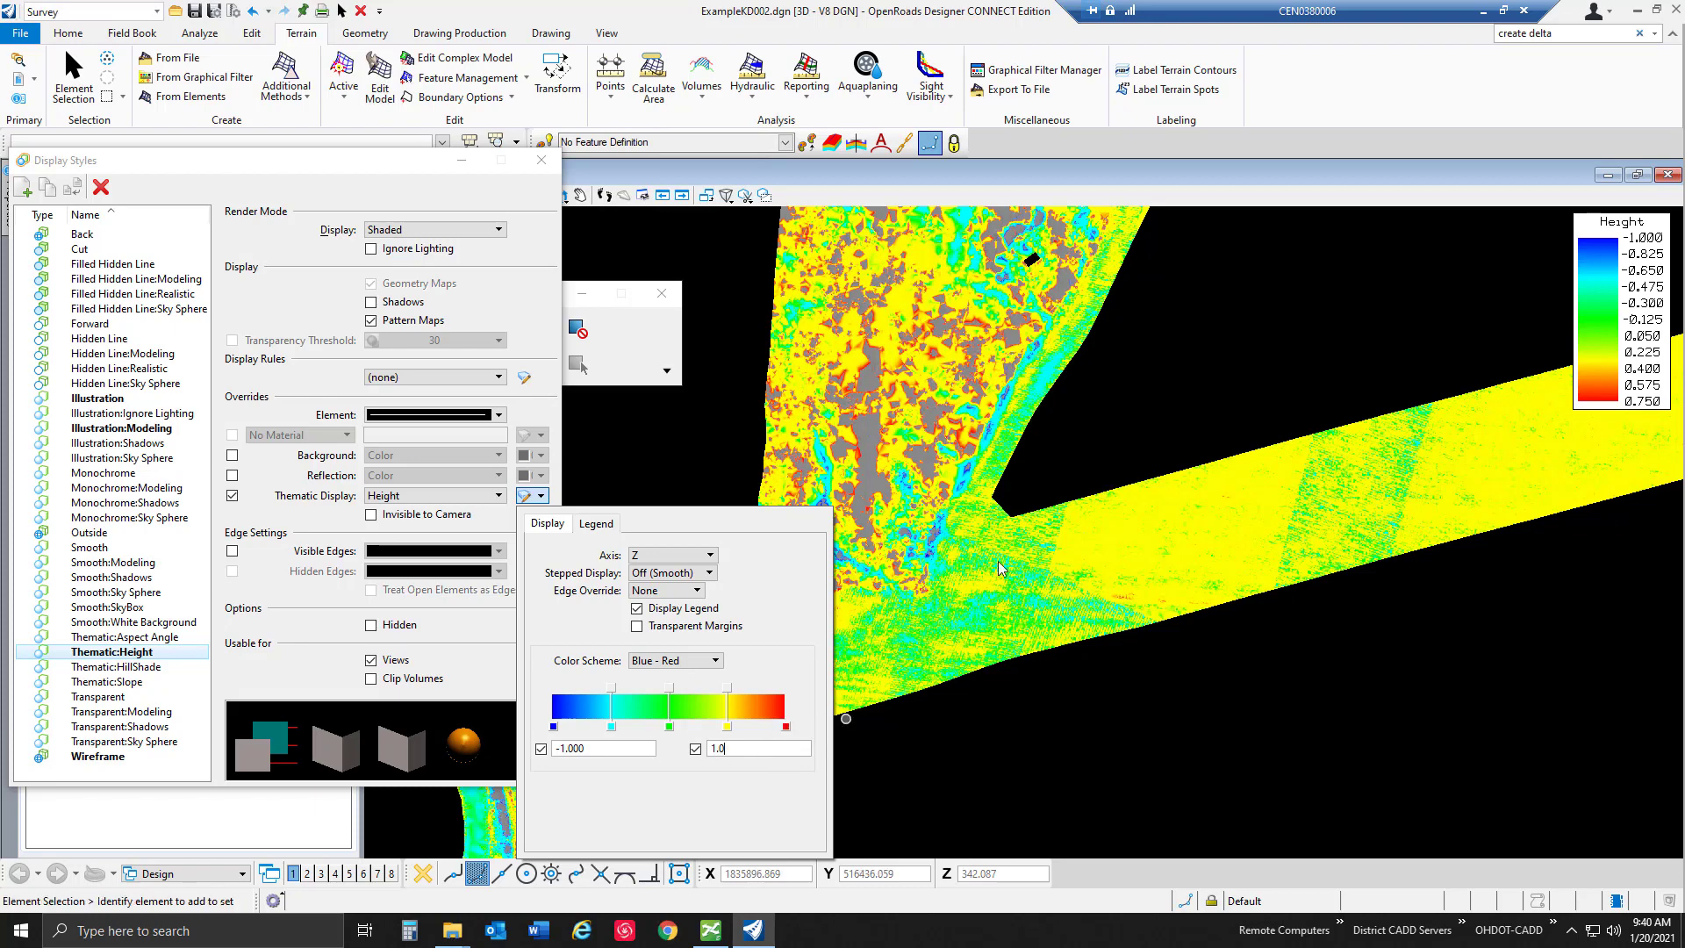
pyautogui.click(983, 529)
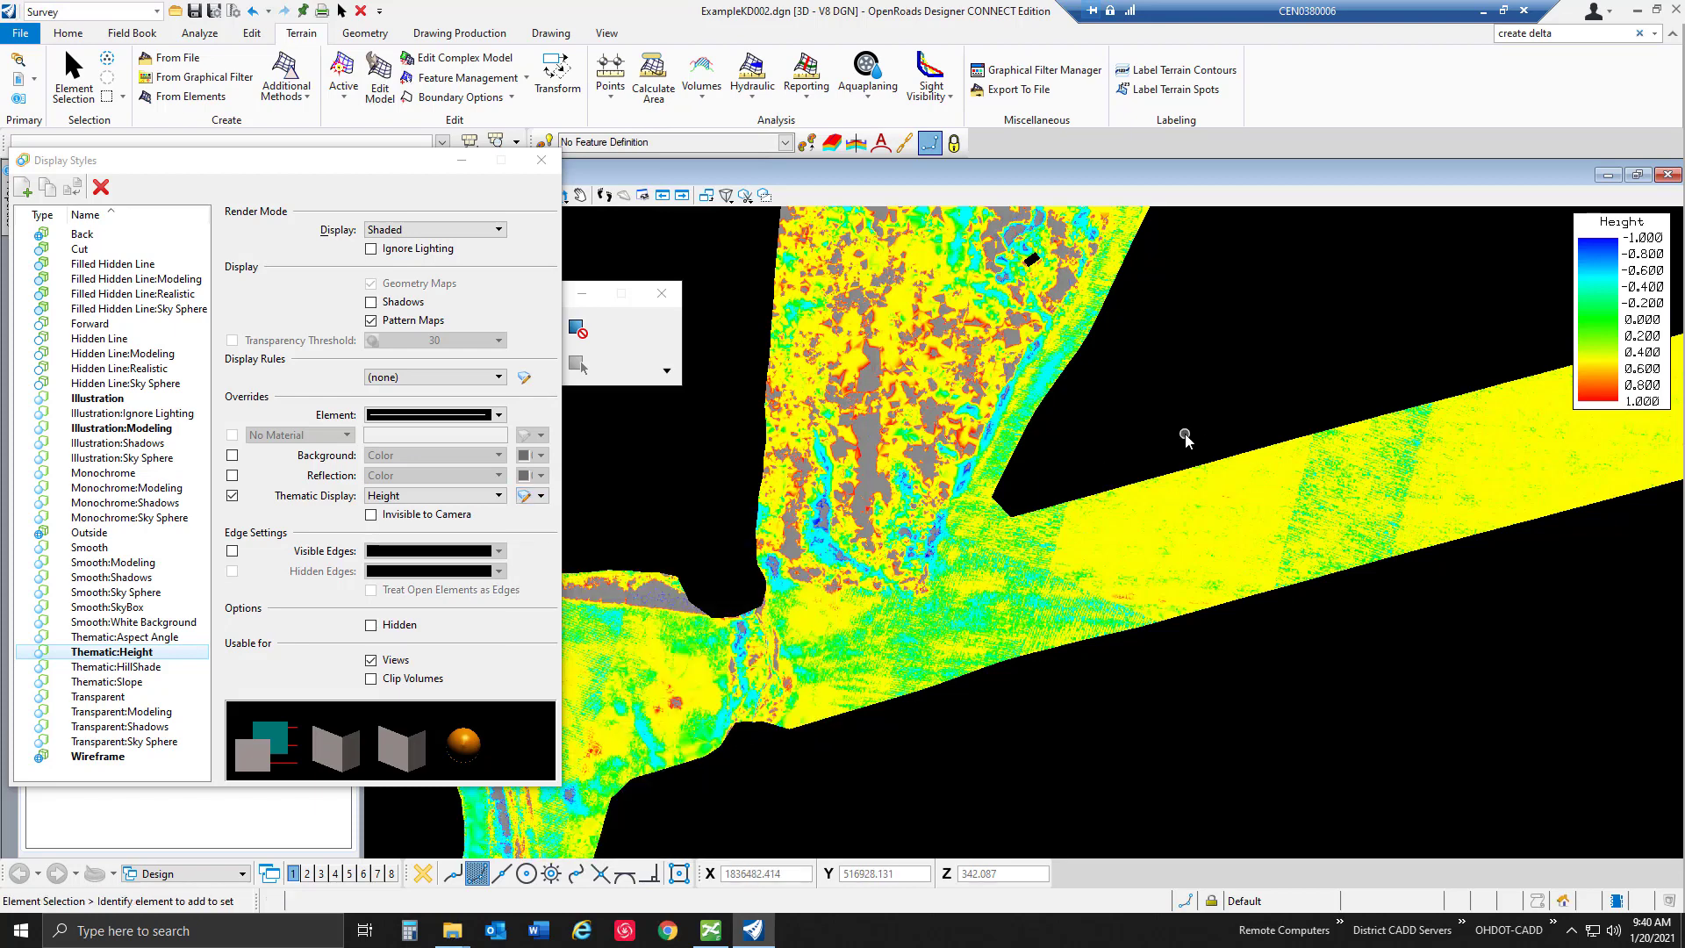
pyautogui.click(542, 496)
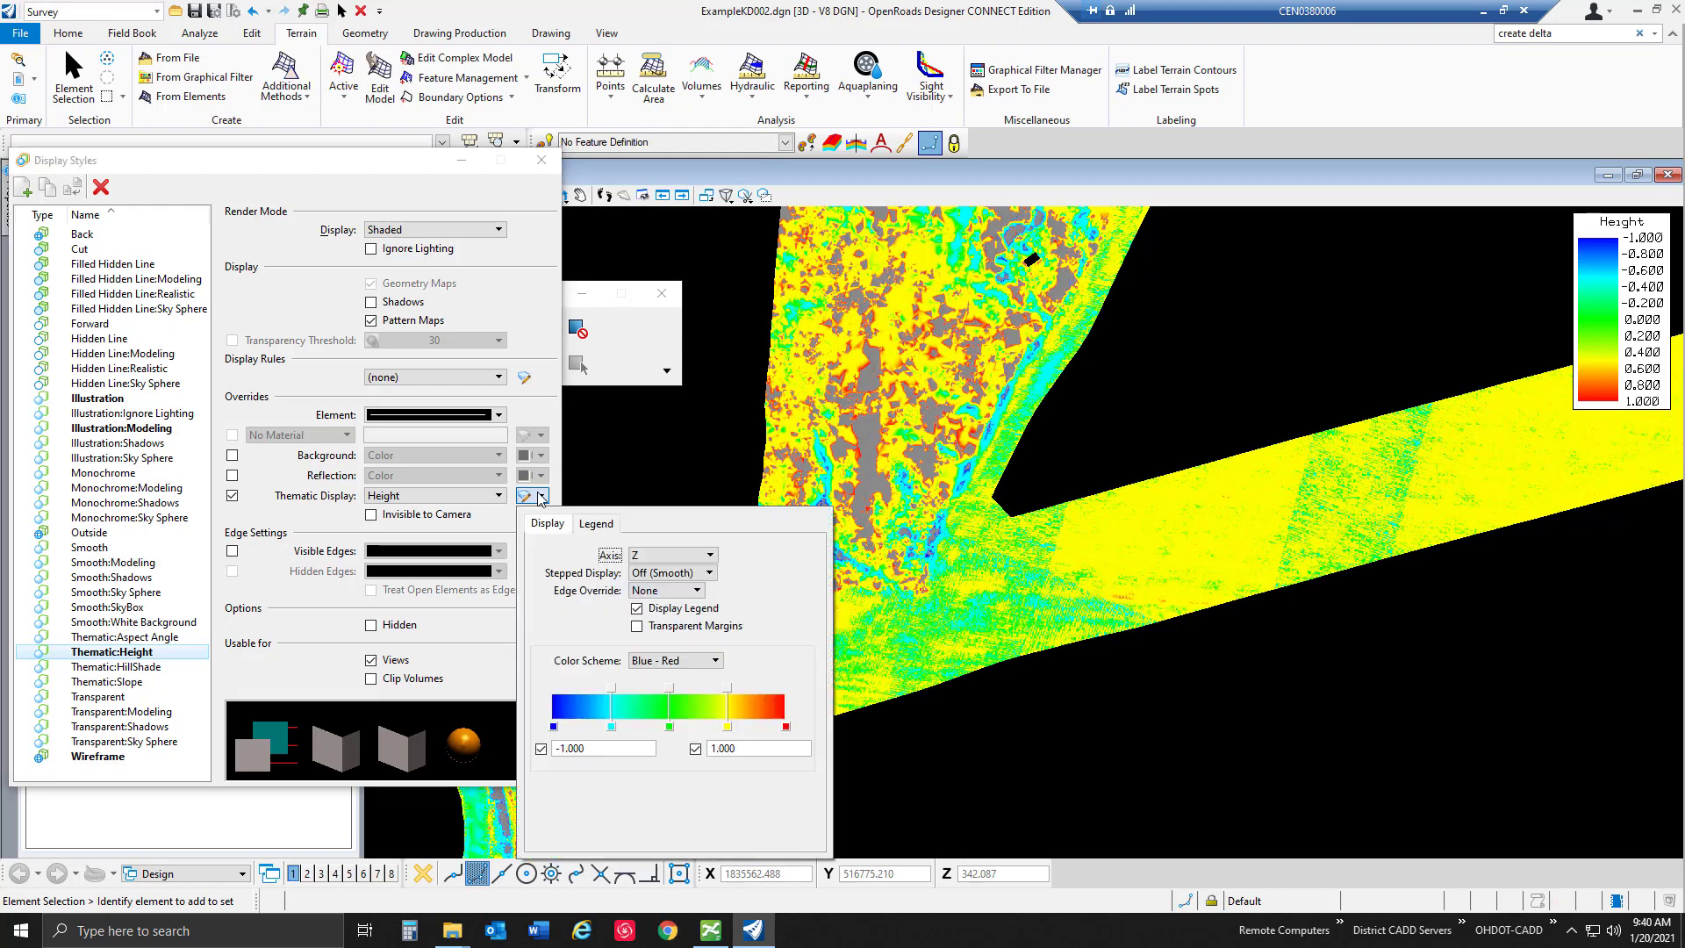
pyautogui.click(610, 688)
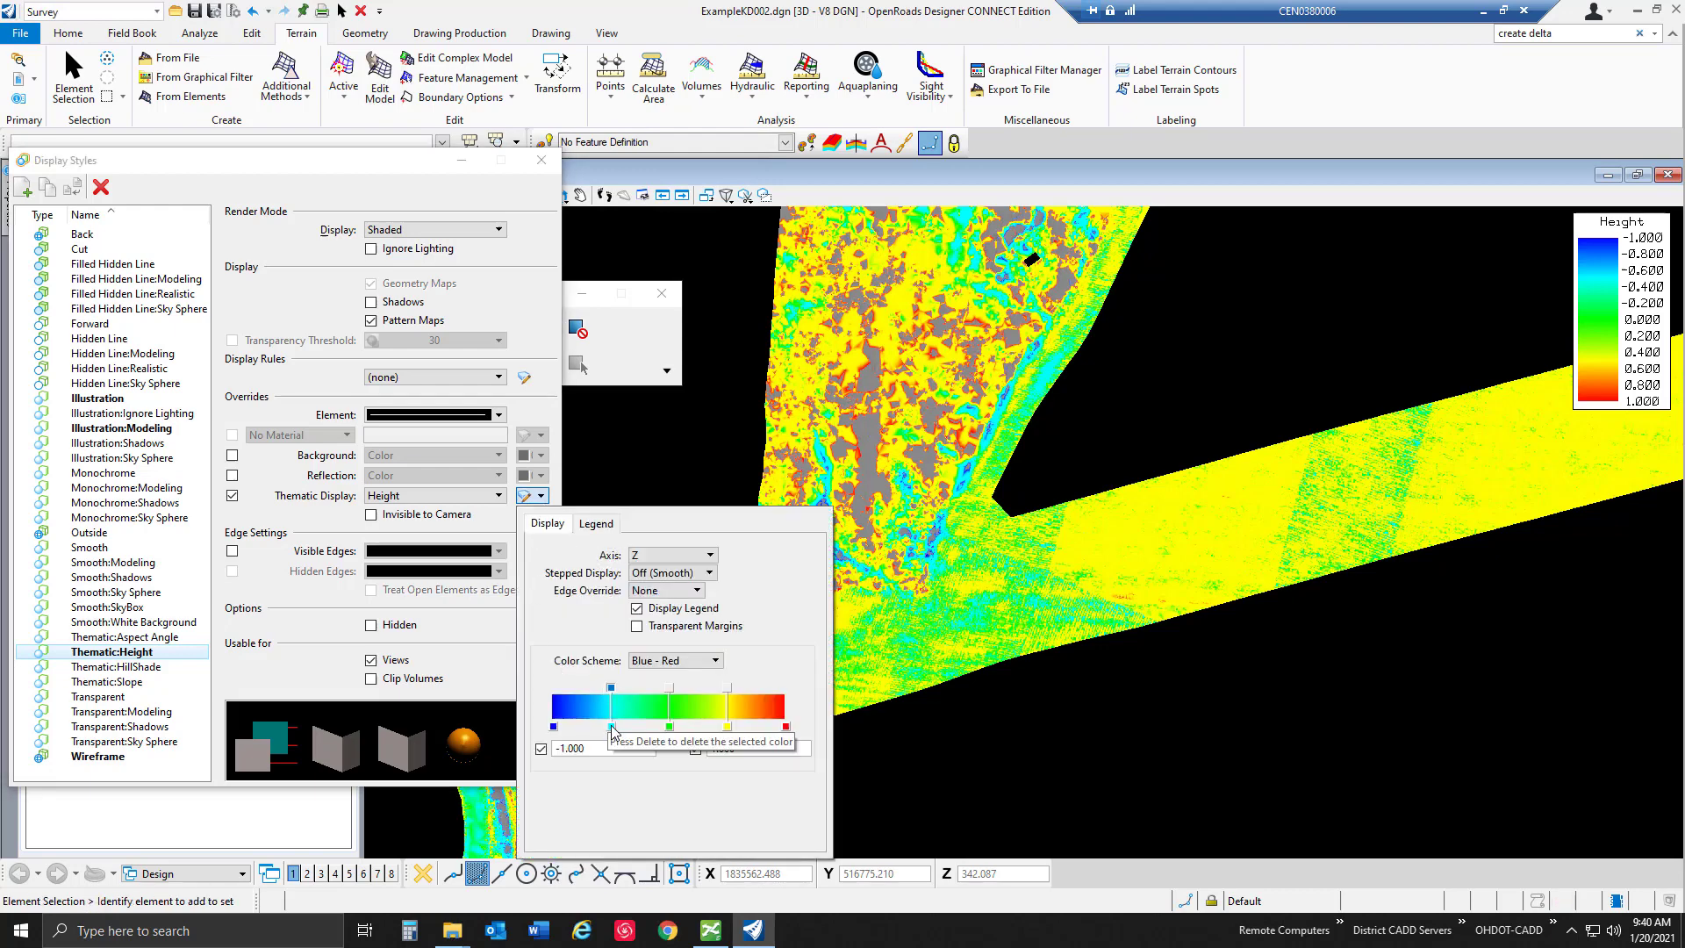
pyautogui.doubleClick(612, 727)
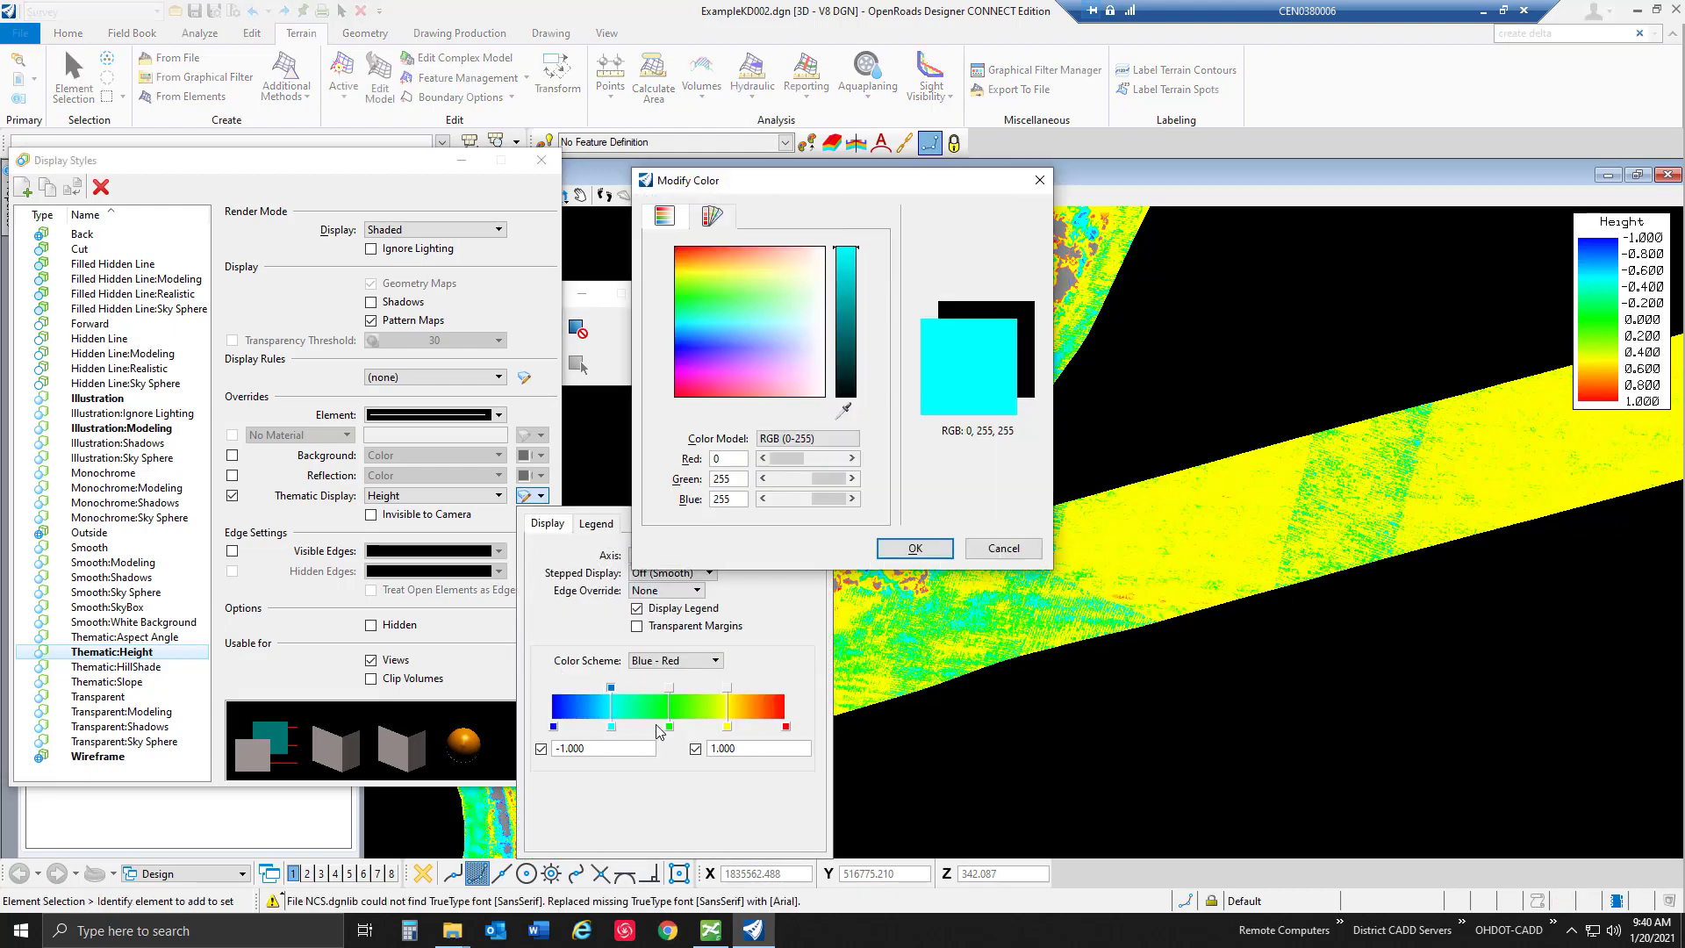
pyautogui.click(1003, 548)
pyautogui.click(653, 660)
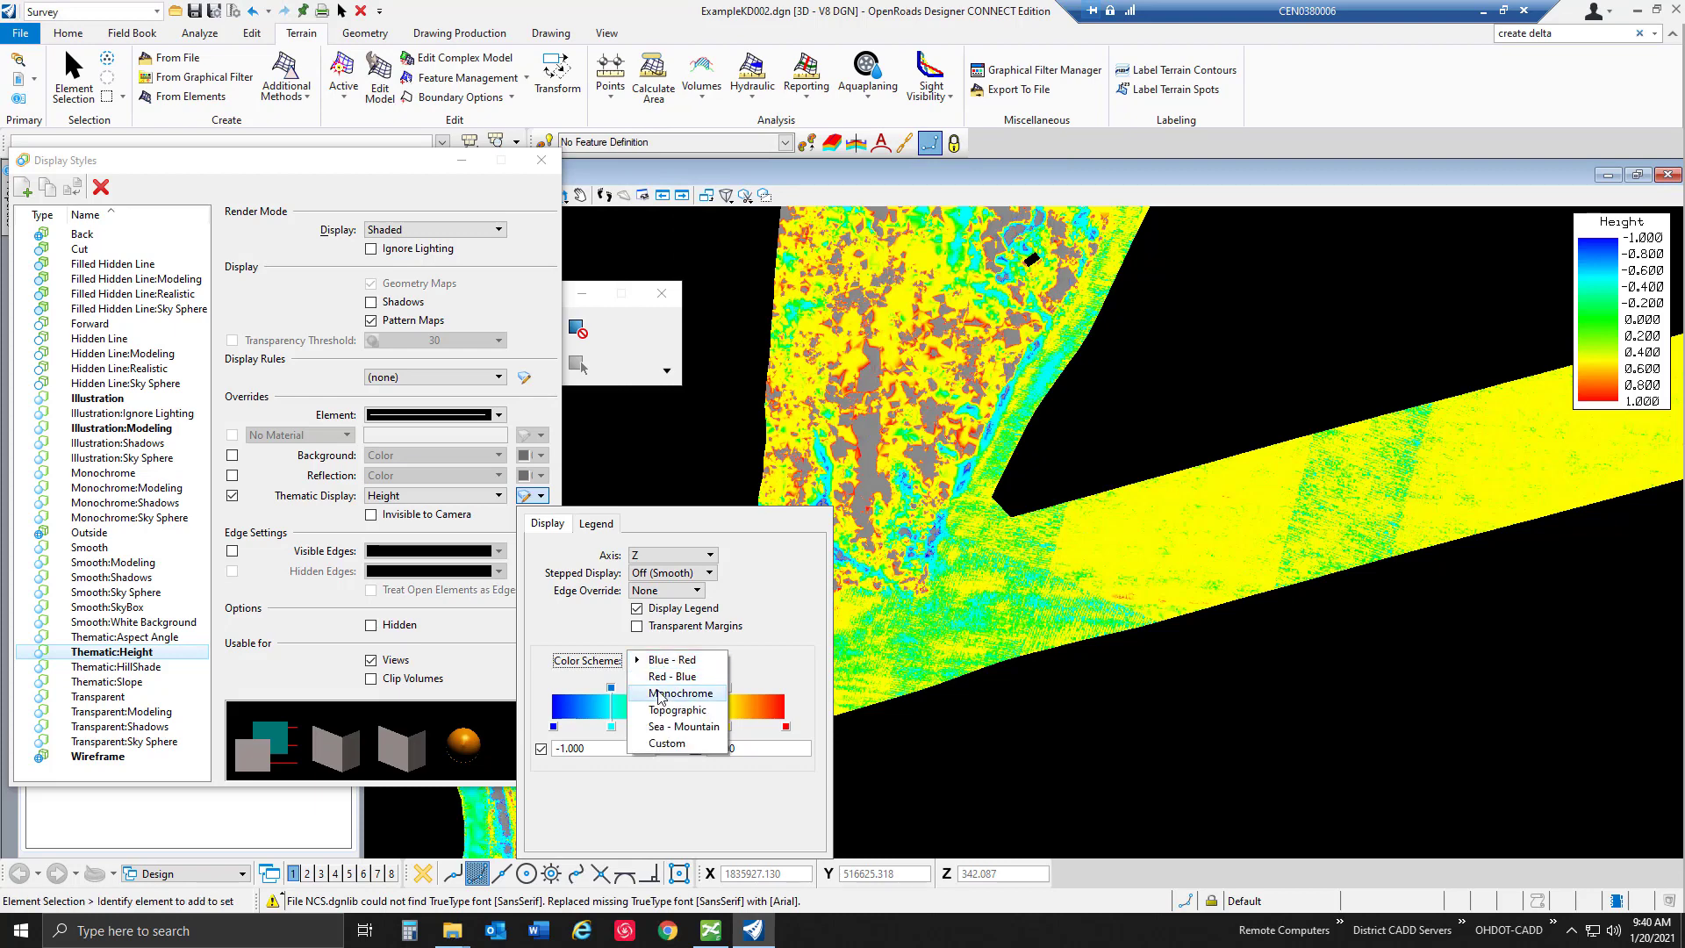
pyautogui.click(671, 727)
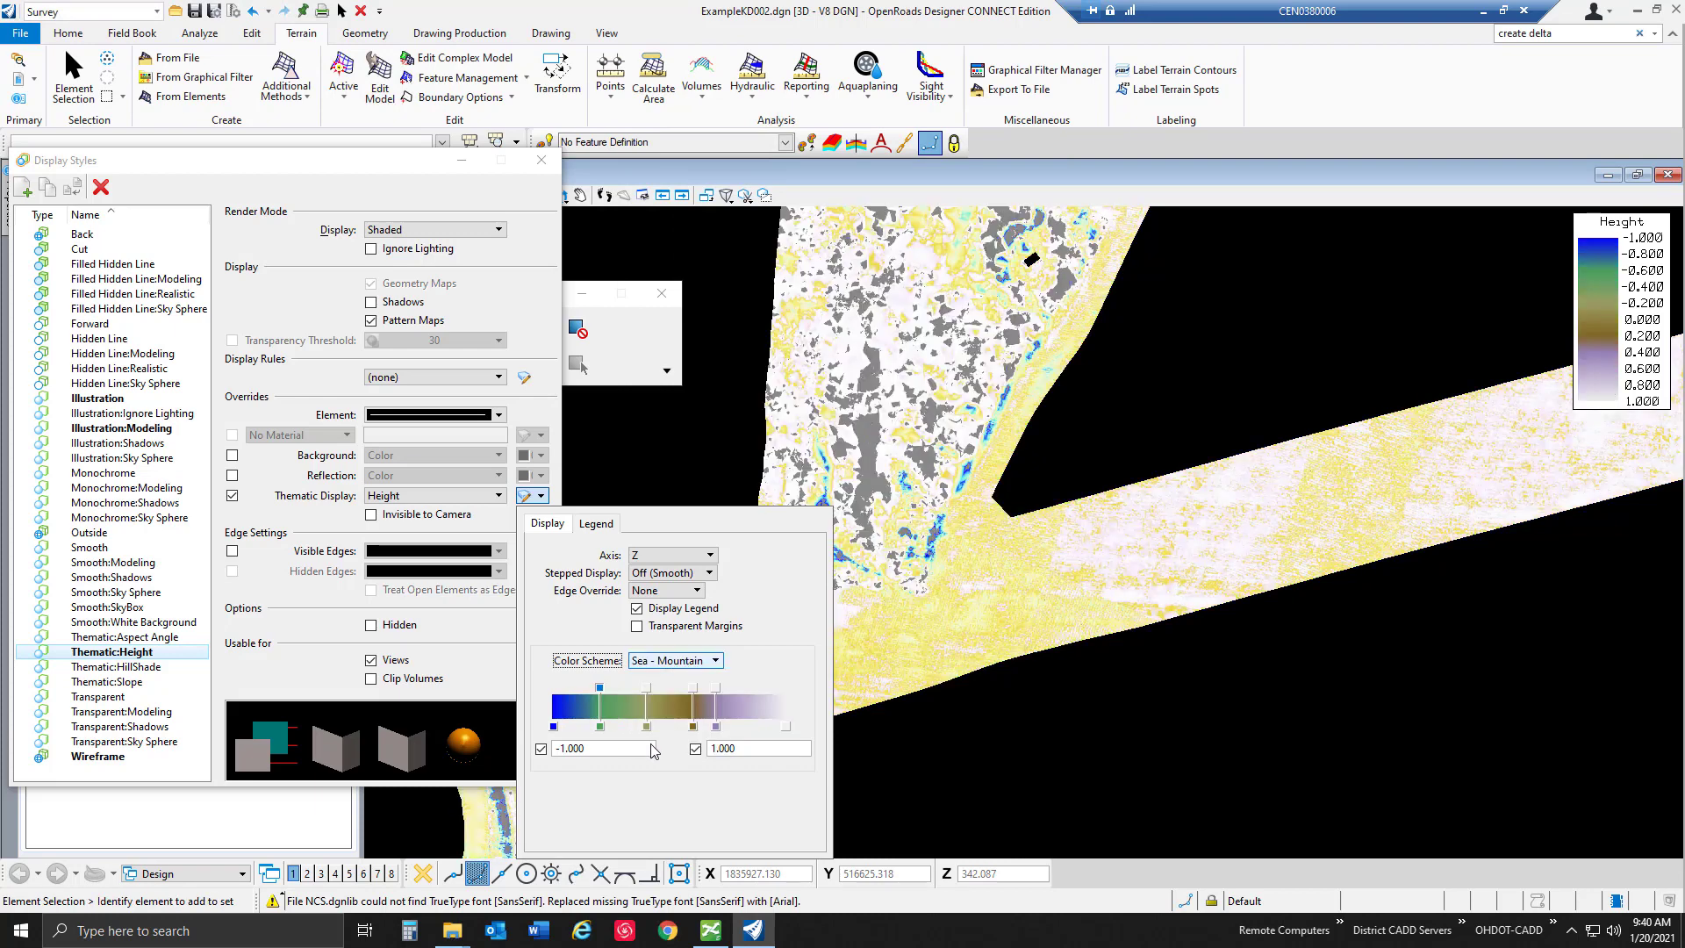
pyautogui.click(675, 660)
pyautogui.click(667, 676)
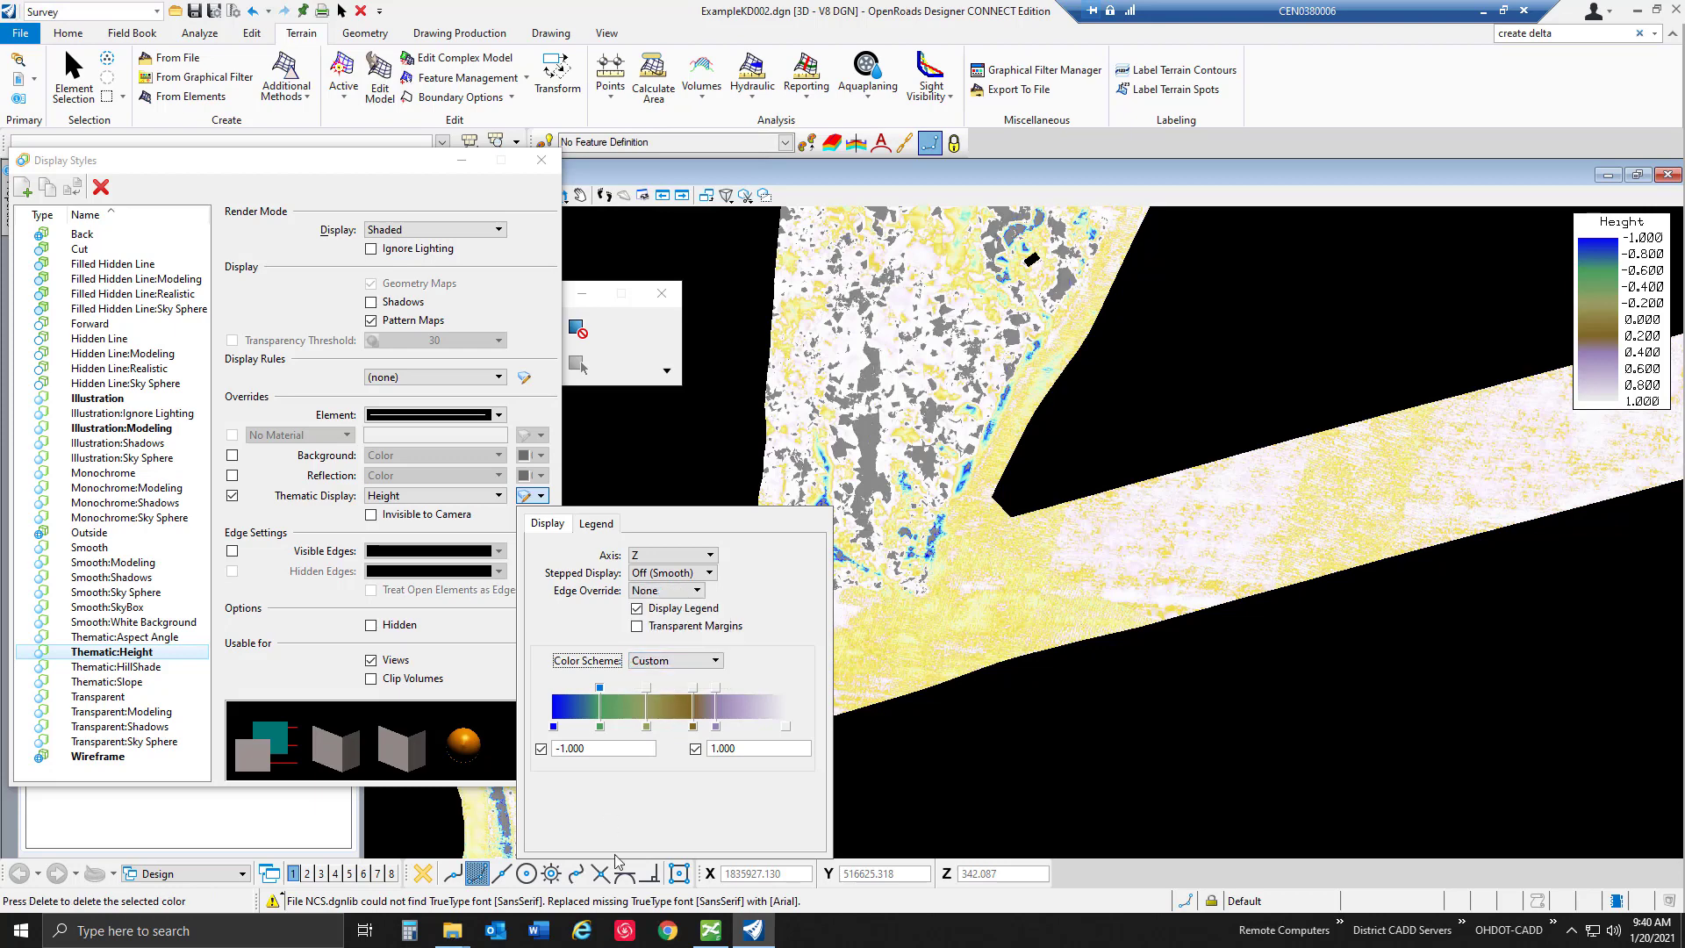
pyautogui.click(676, 660)
pyautogui.click(667, 576)
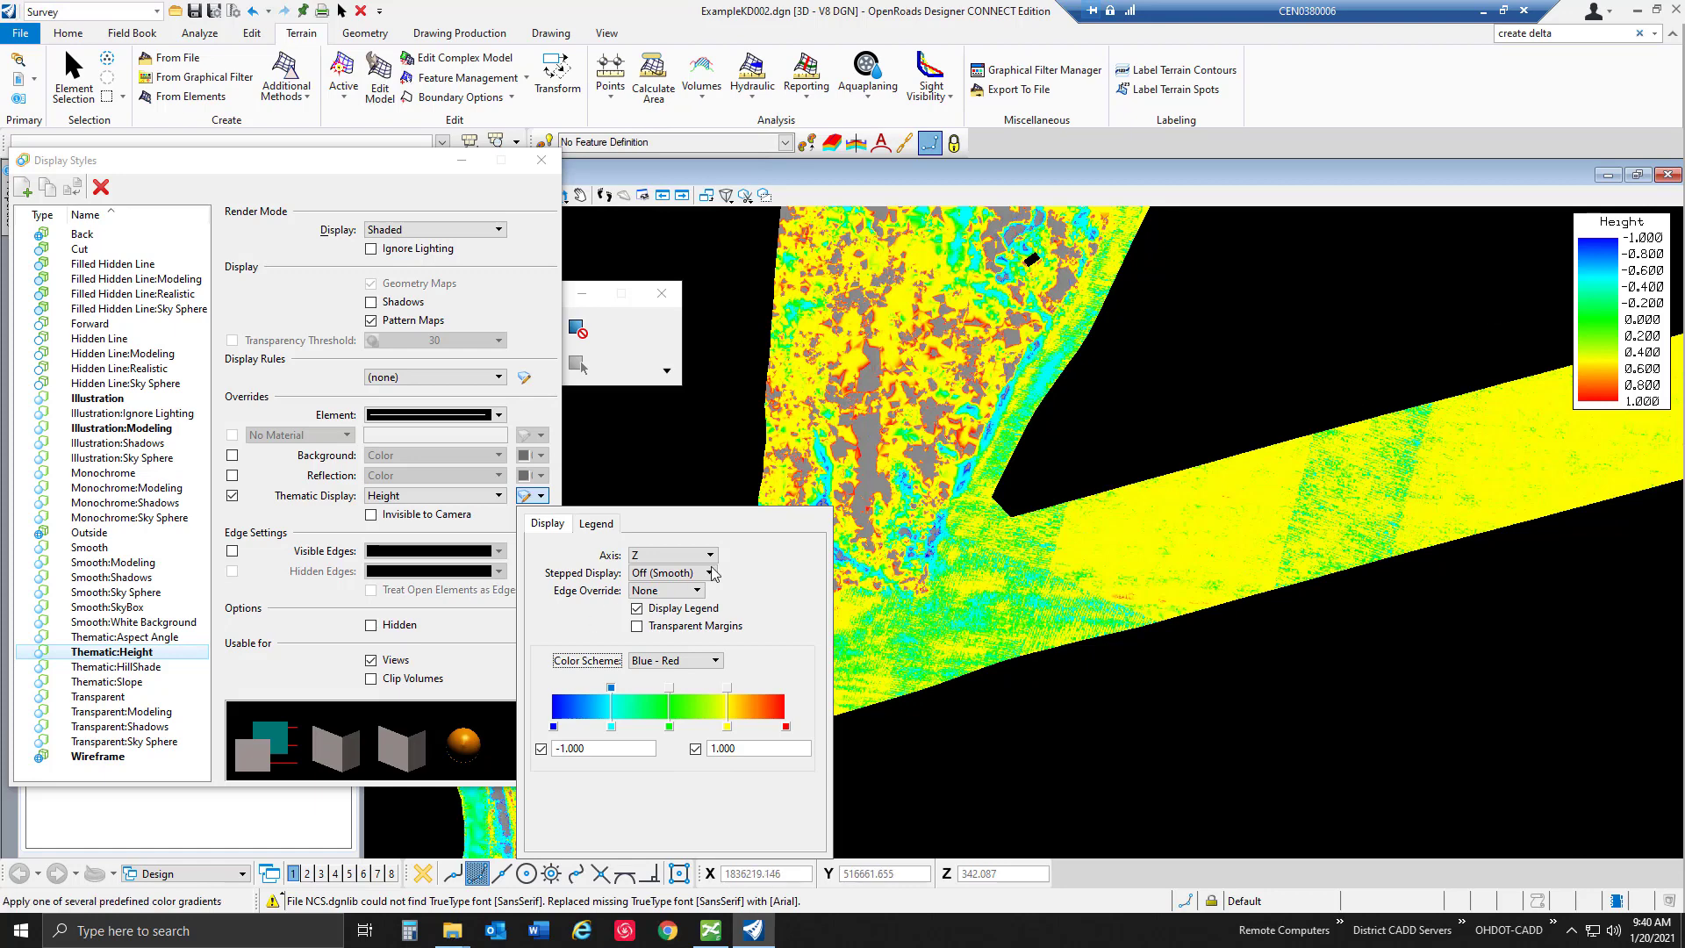
pyautogui.click(653, 465)
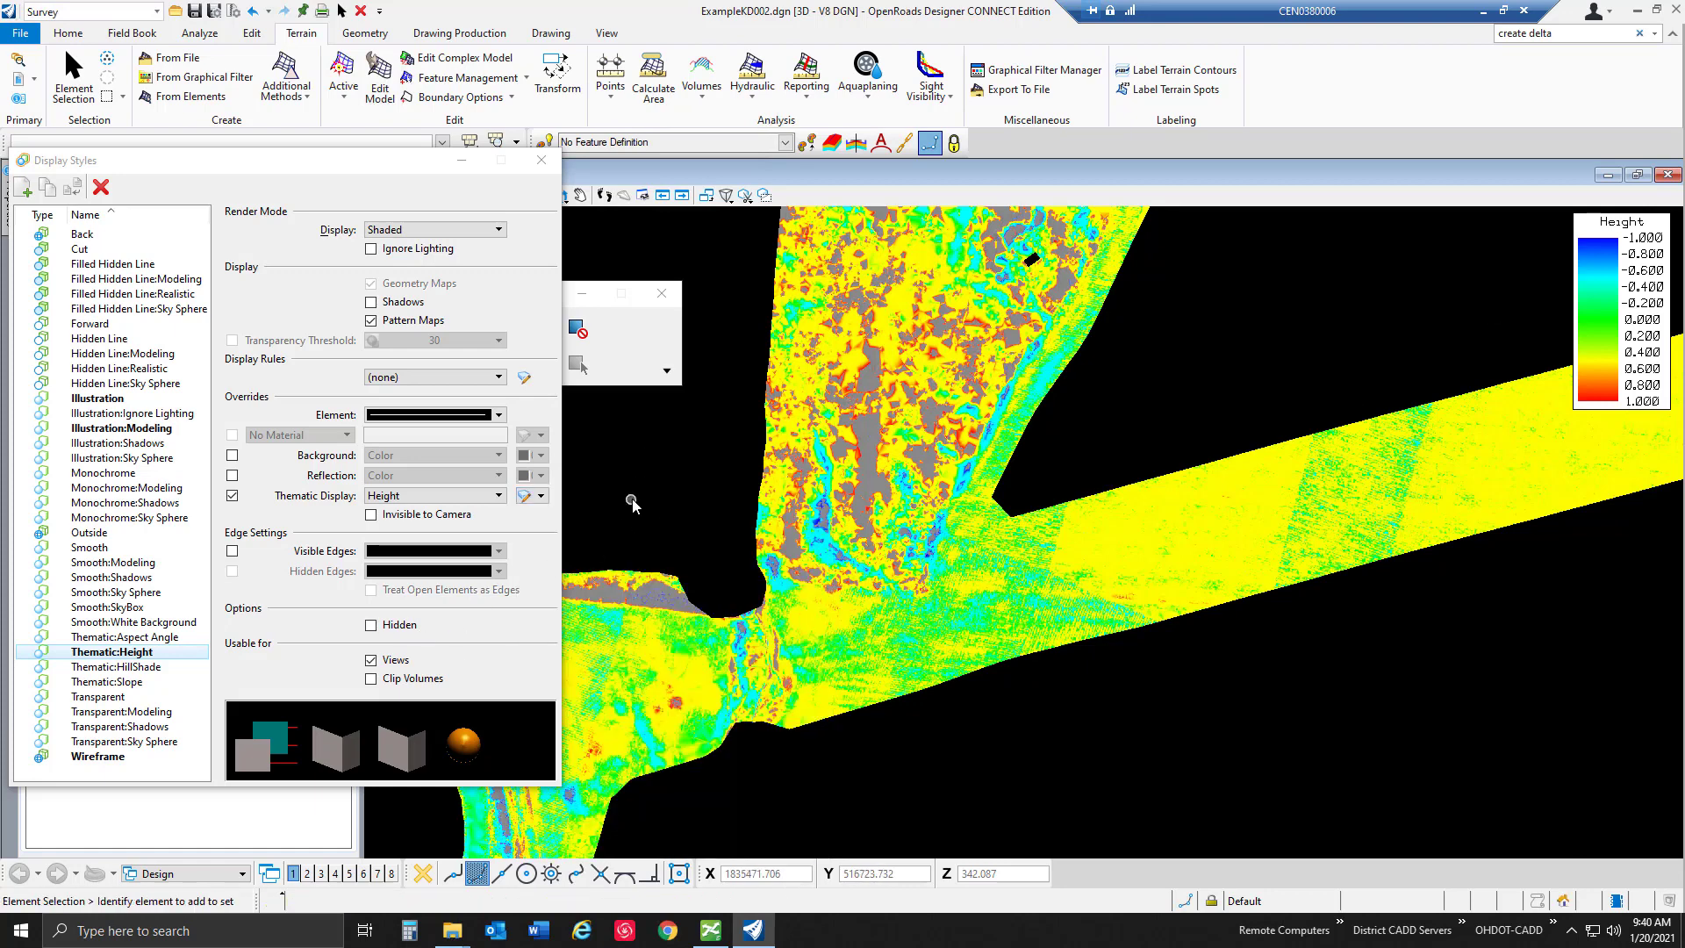
# - Close the Display Styles dialog and zoom in on the delta terrain heat map
pyautogui.click(540, 166)
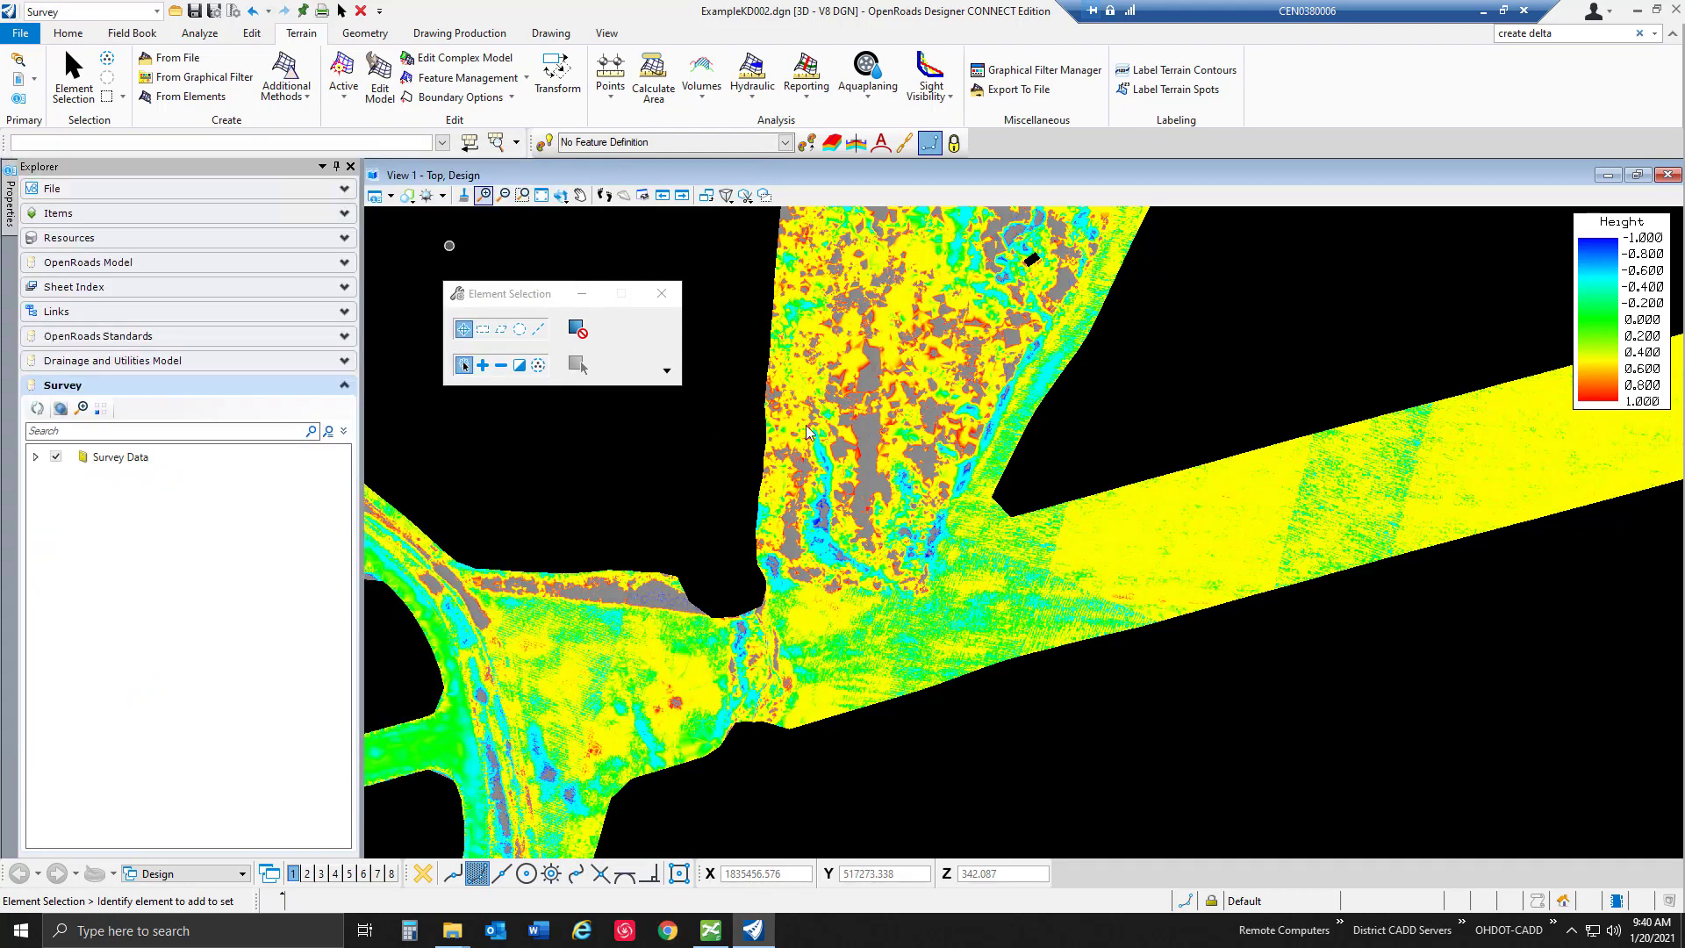
pyautogui.middleClick(914, 502)
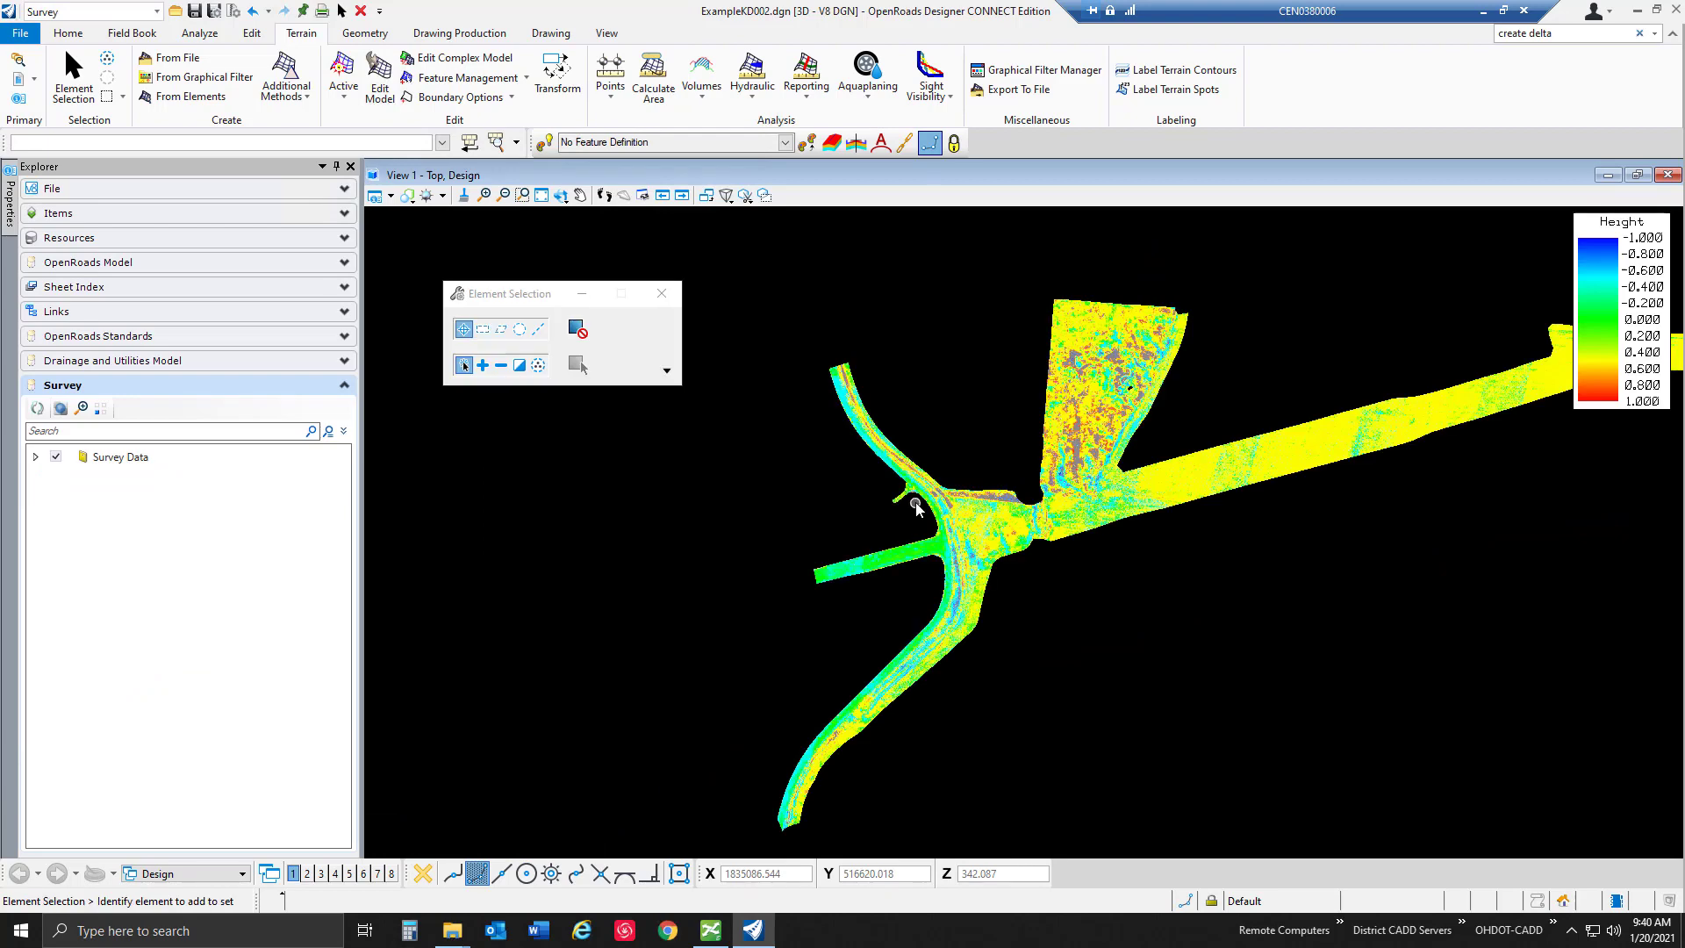
pyautogui.scroll(5, 1156, 481)
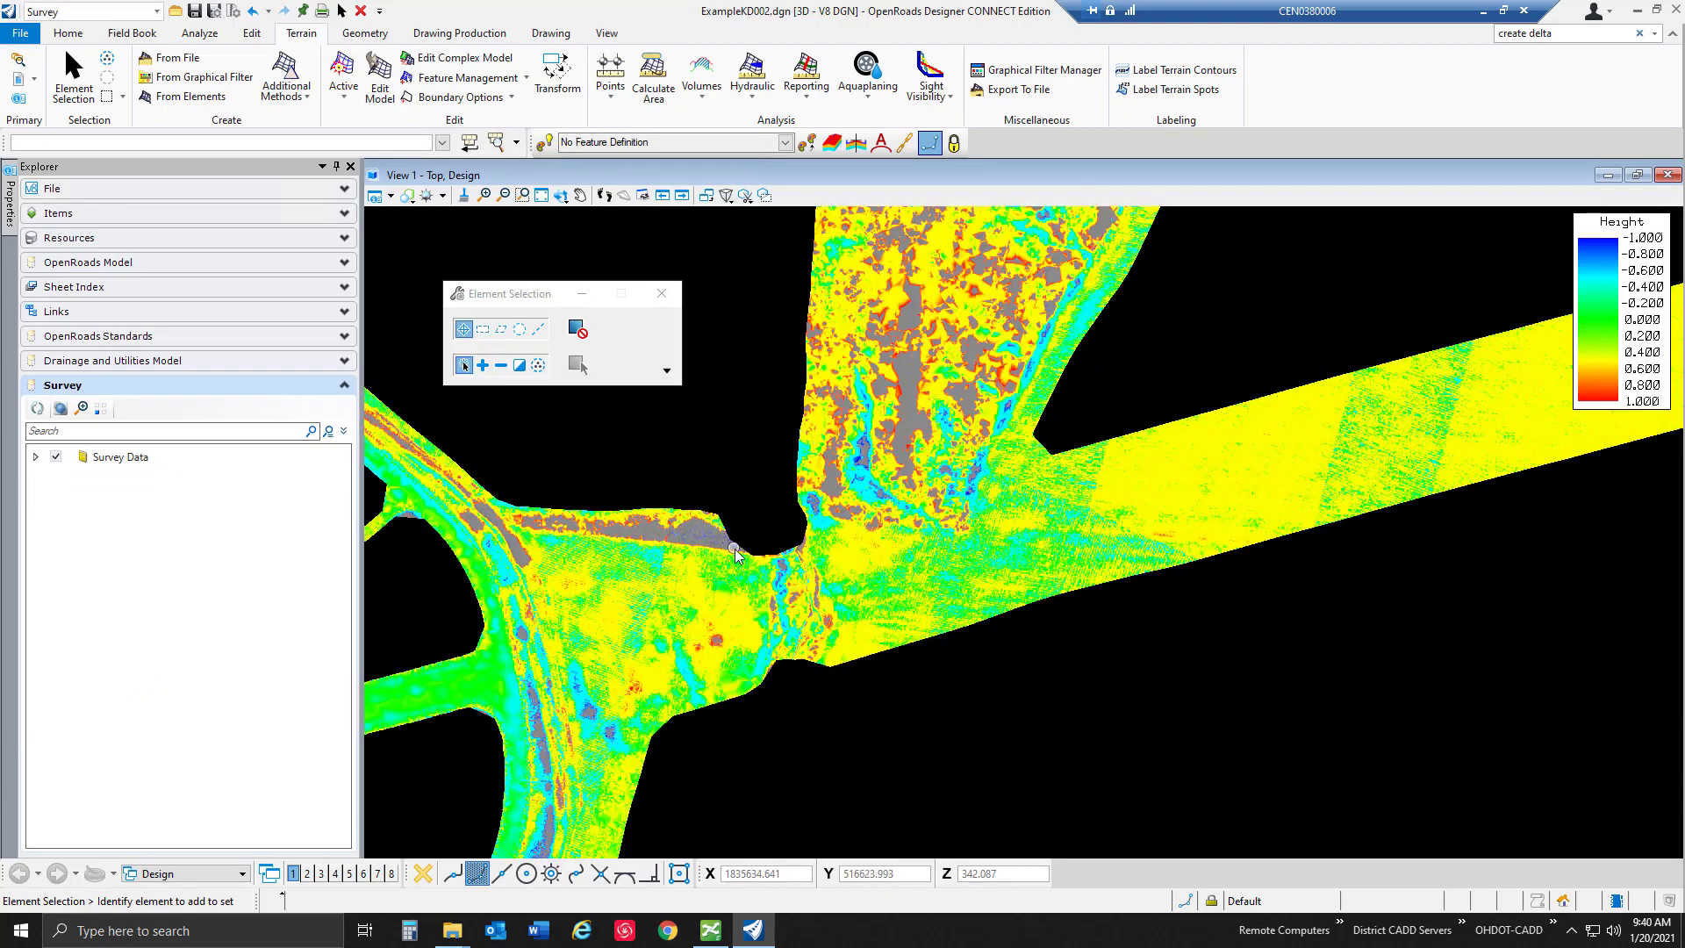
pyautogui.scroll(2, 721, 549)
pyautogui.scroll(2, 723, 550)
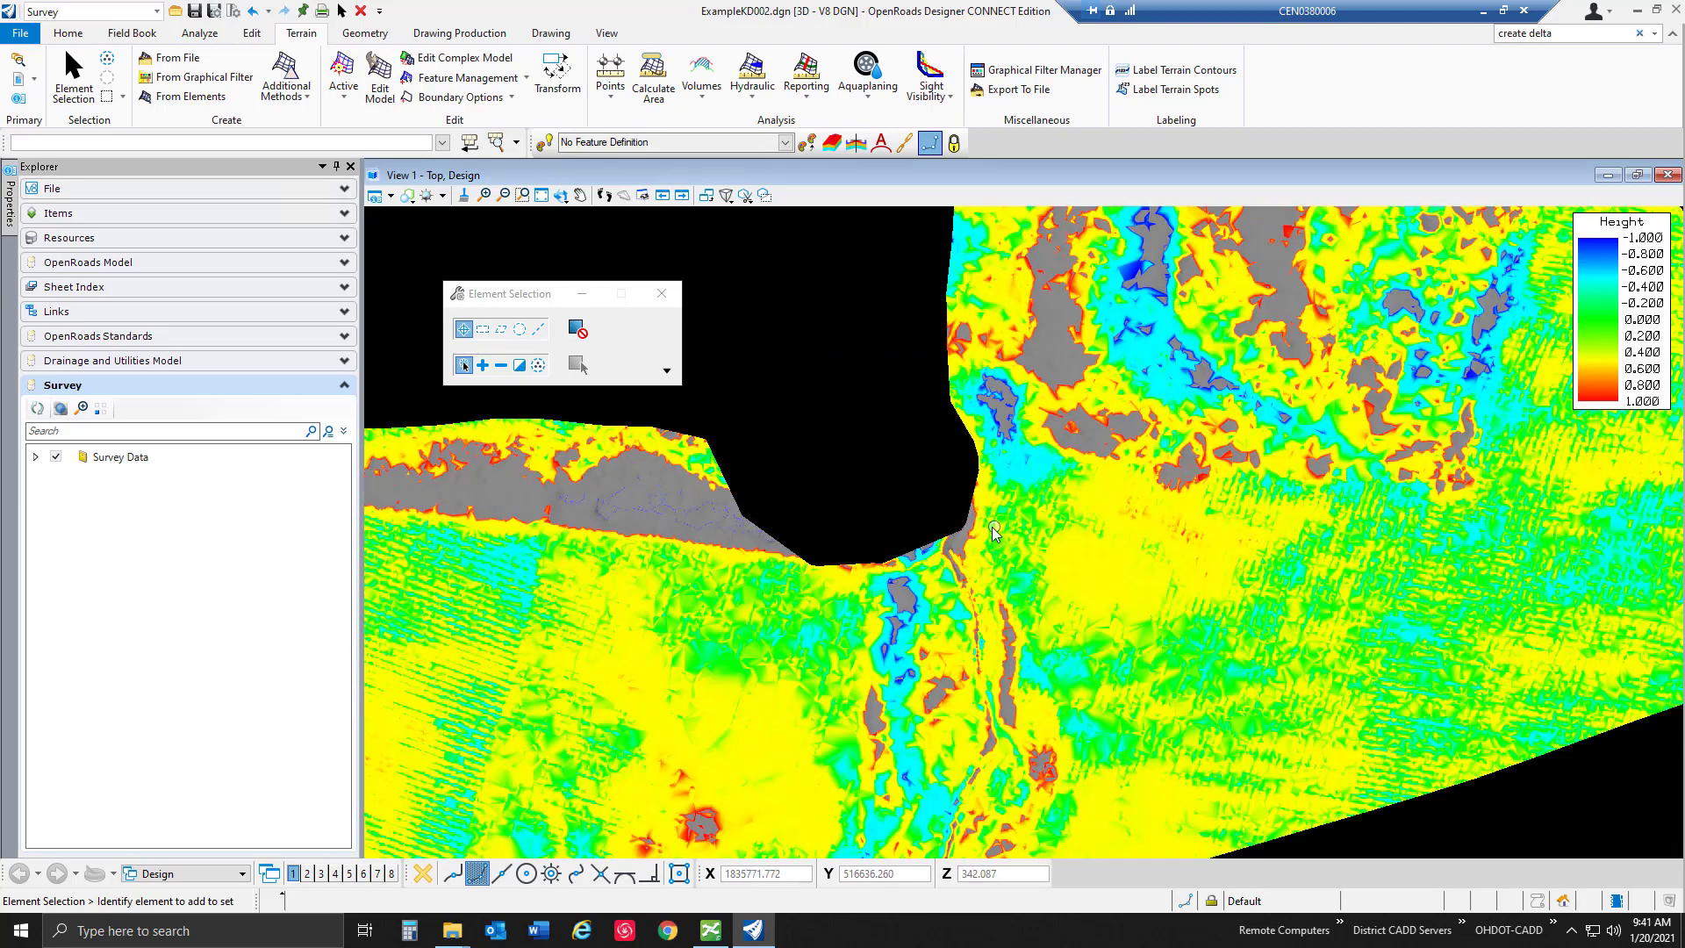
pyautogui.scroll(-5, 789, 515)
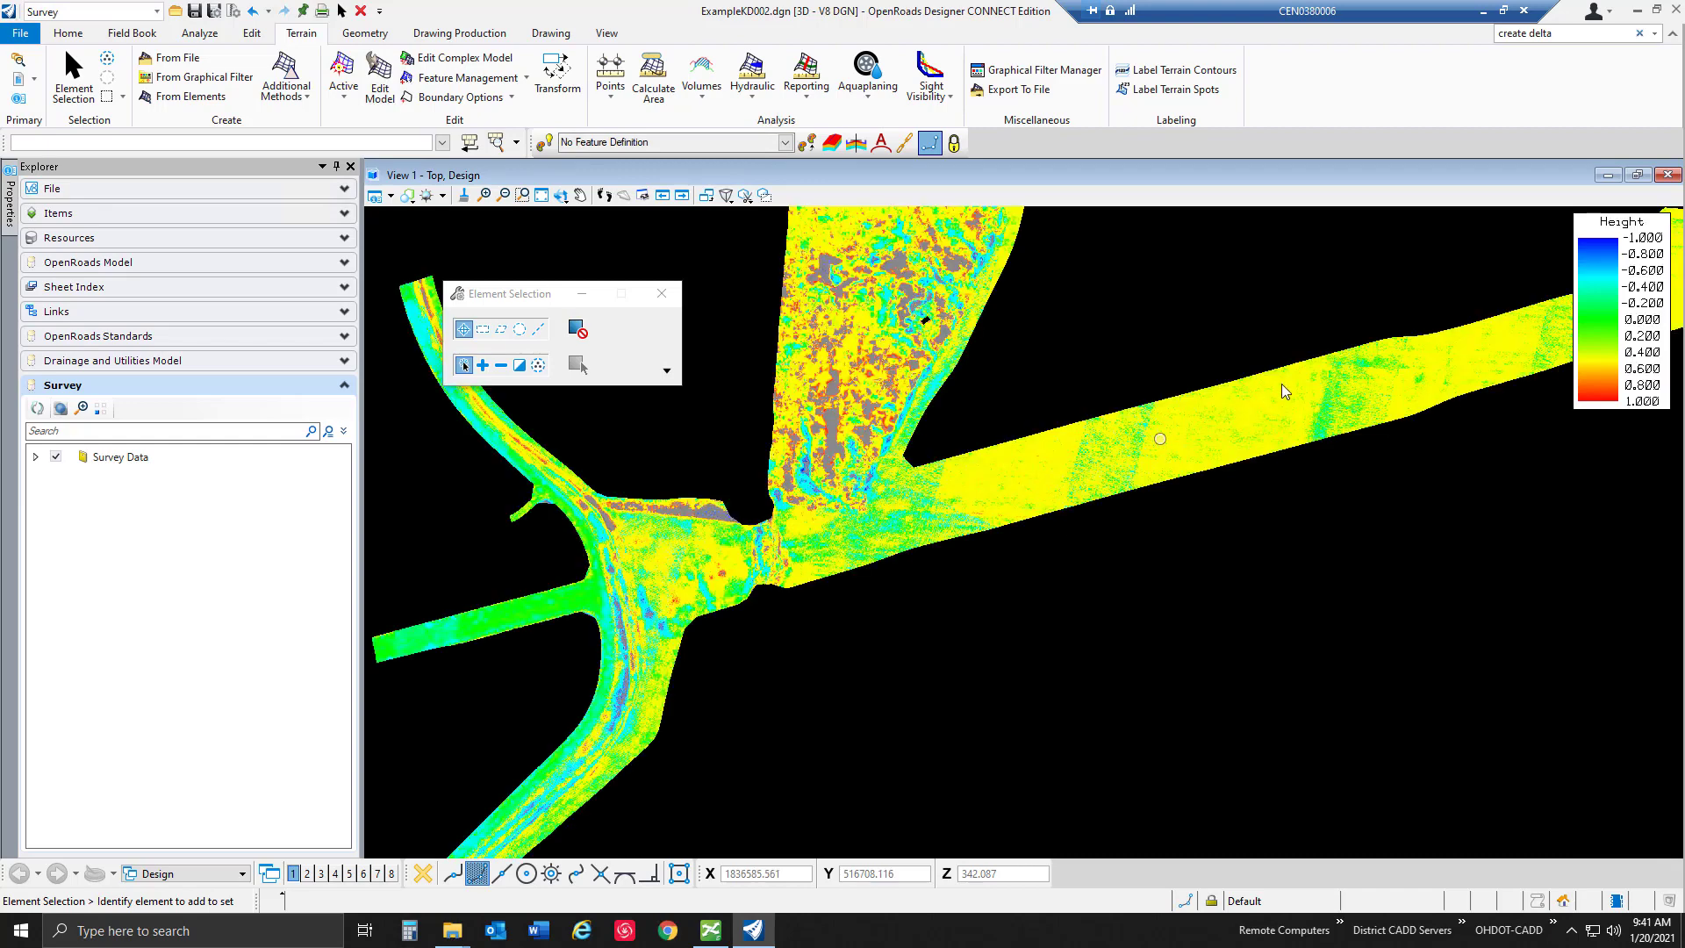
# - Pan along the long road to inspect the far right junction, then end Pan View
pyautogui.moveTo(1109, 444); pyautogui.dragTo(1102, 441, button='middle')
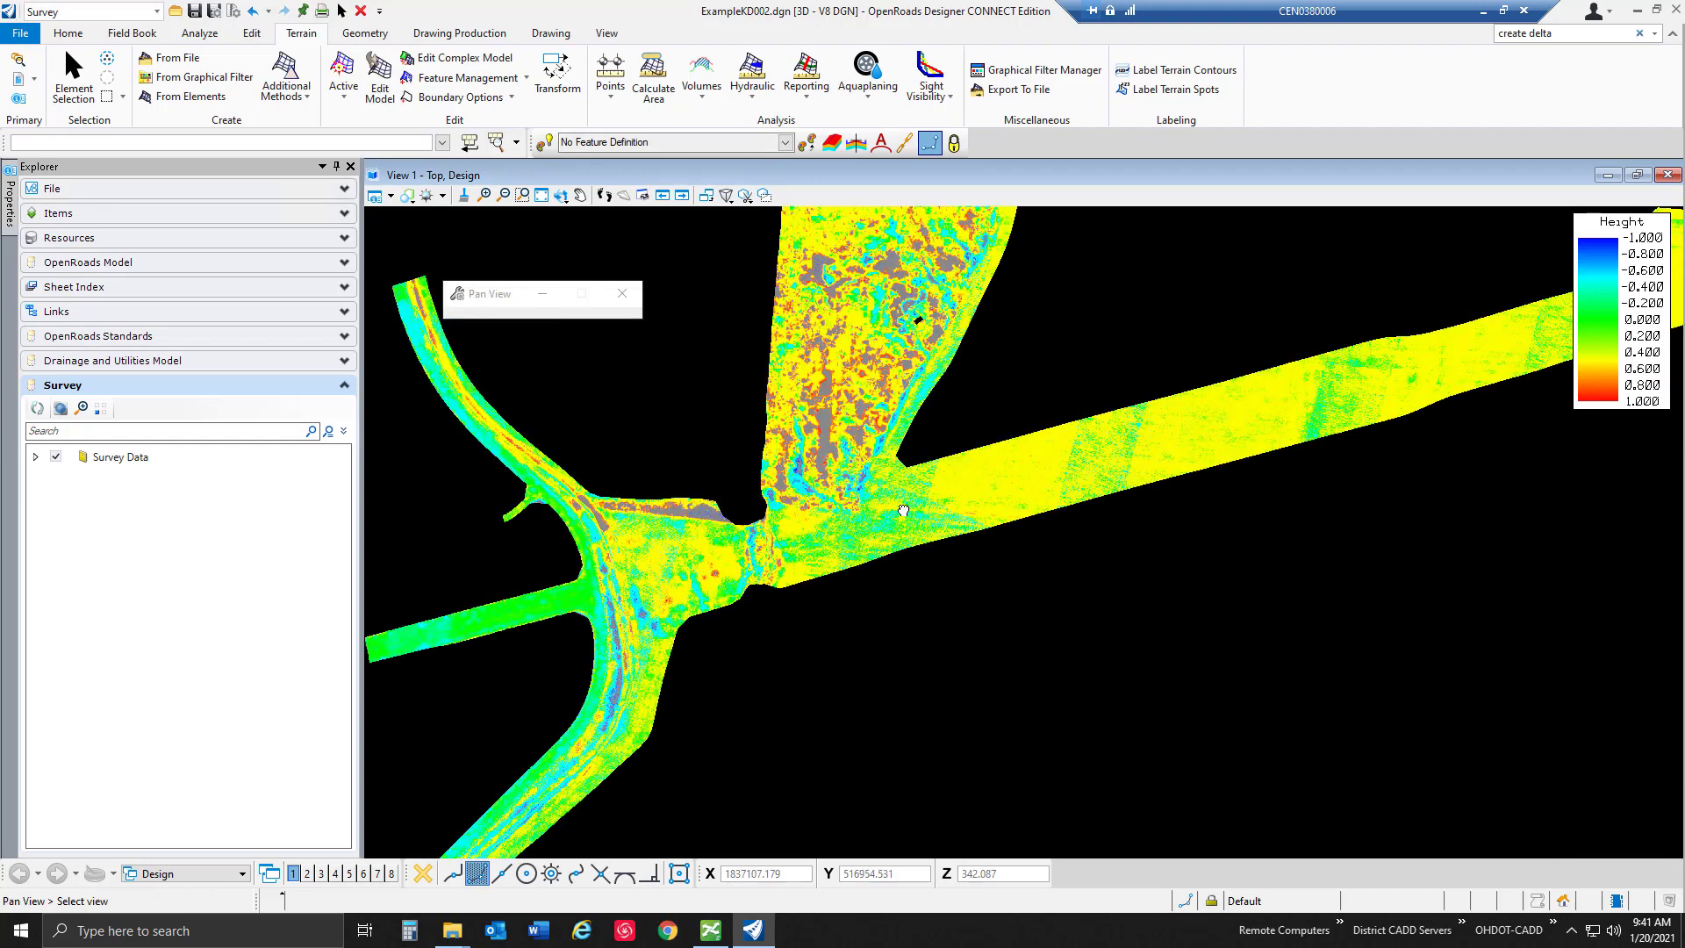
pyautogui.moveTo(903, 510); pyautogui.dragTo(903, 510)
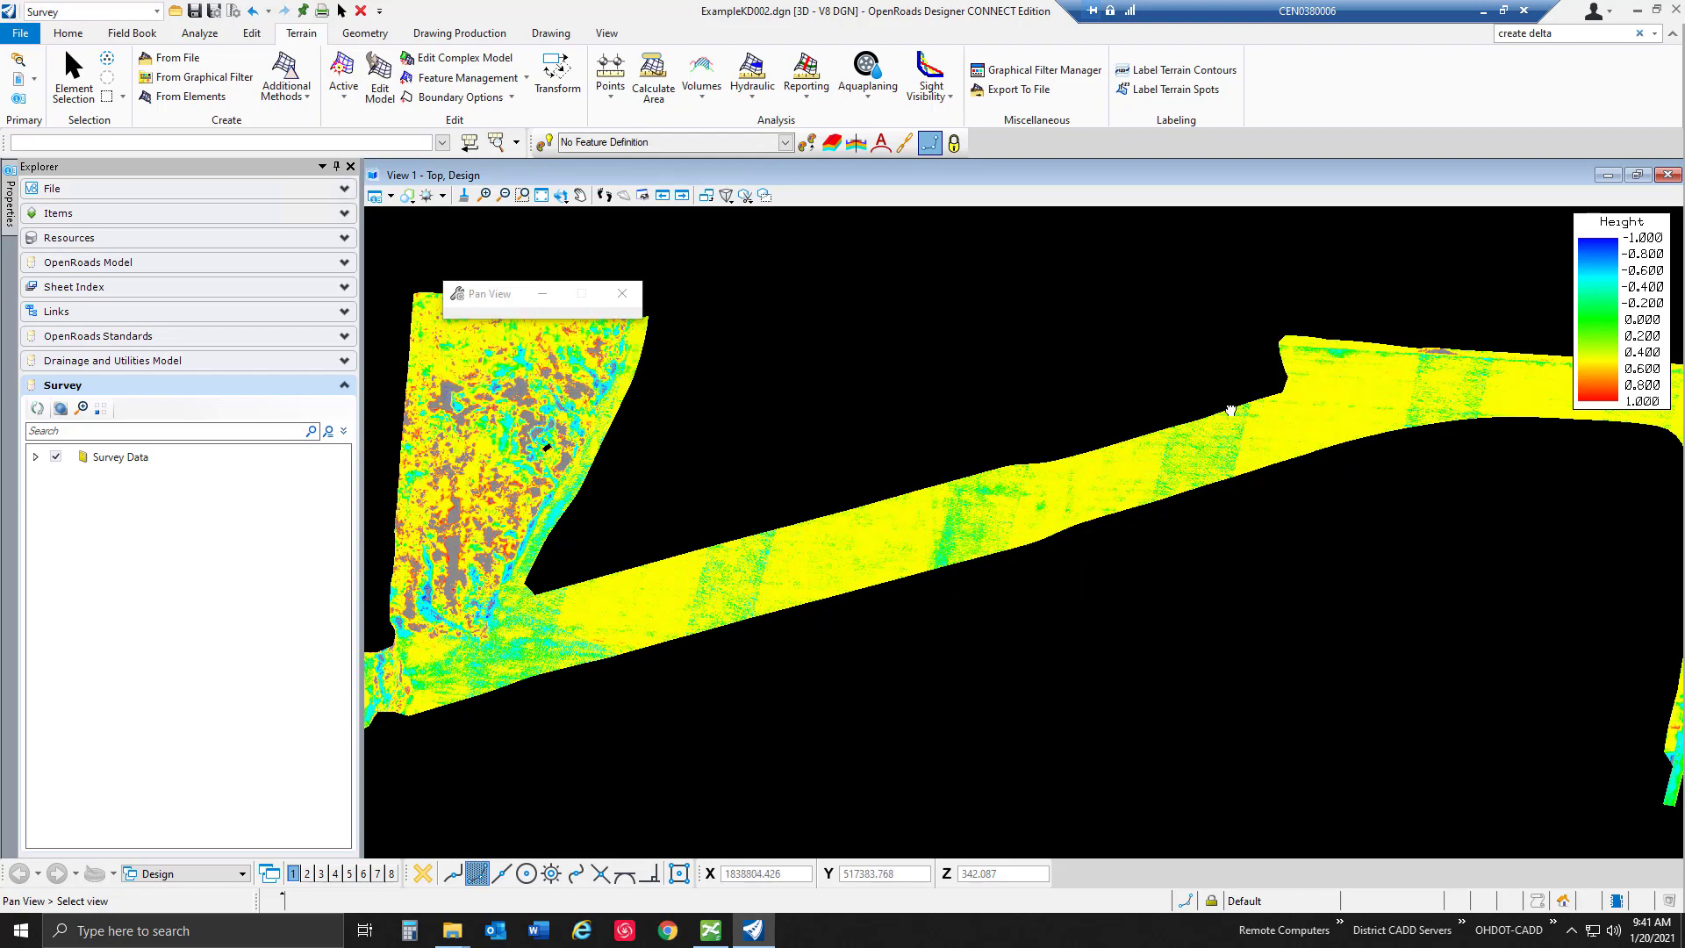
pyautogui.moveTo(1230, 411); pyautogui.dragTo(810, 471, button='middle')
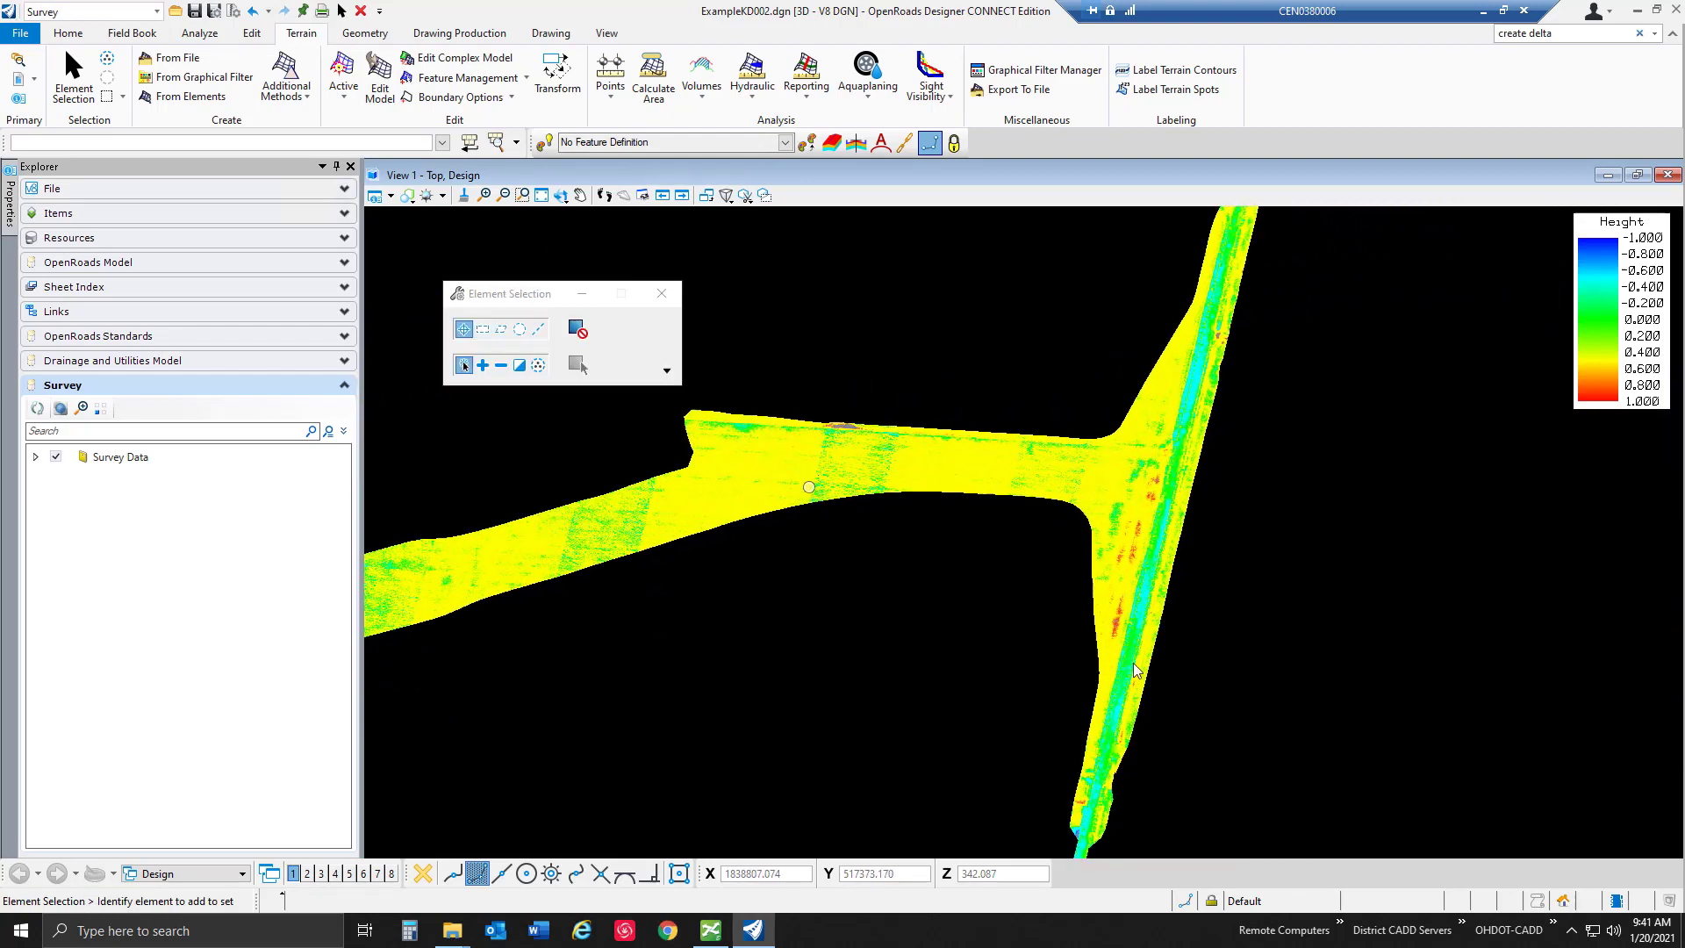
pyautogui.scroll(5, 1124, 686)
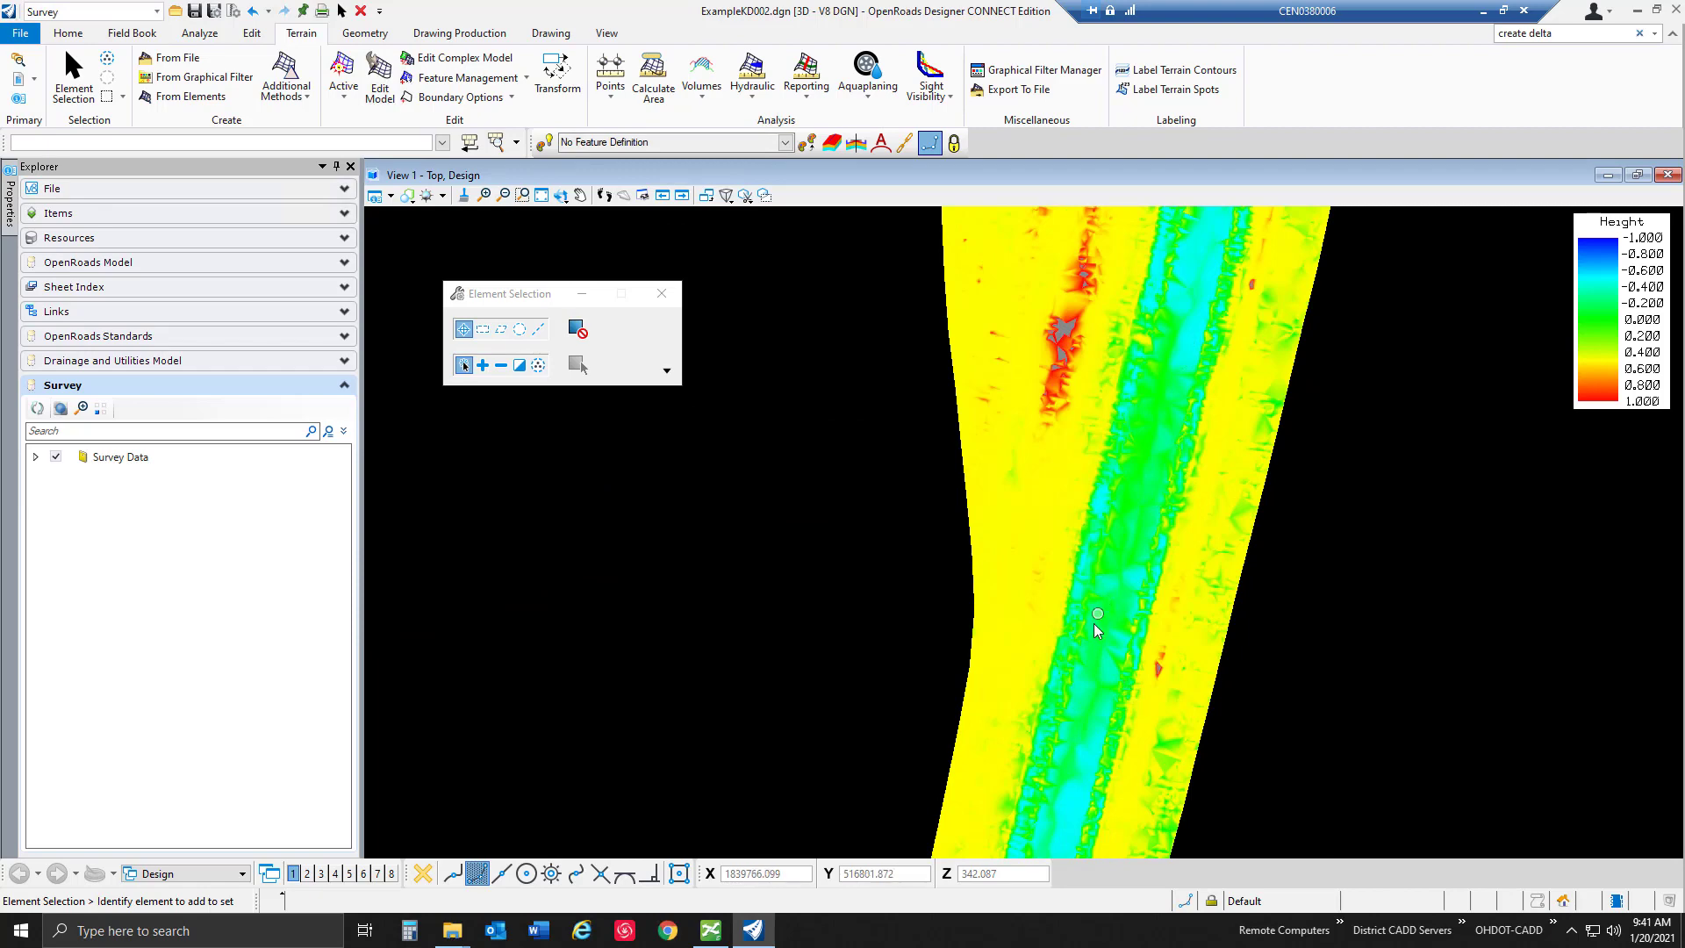
pyautogui.scroll(-3, 1107, 568)
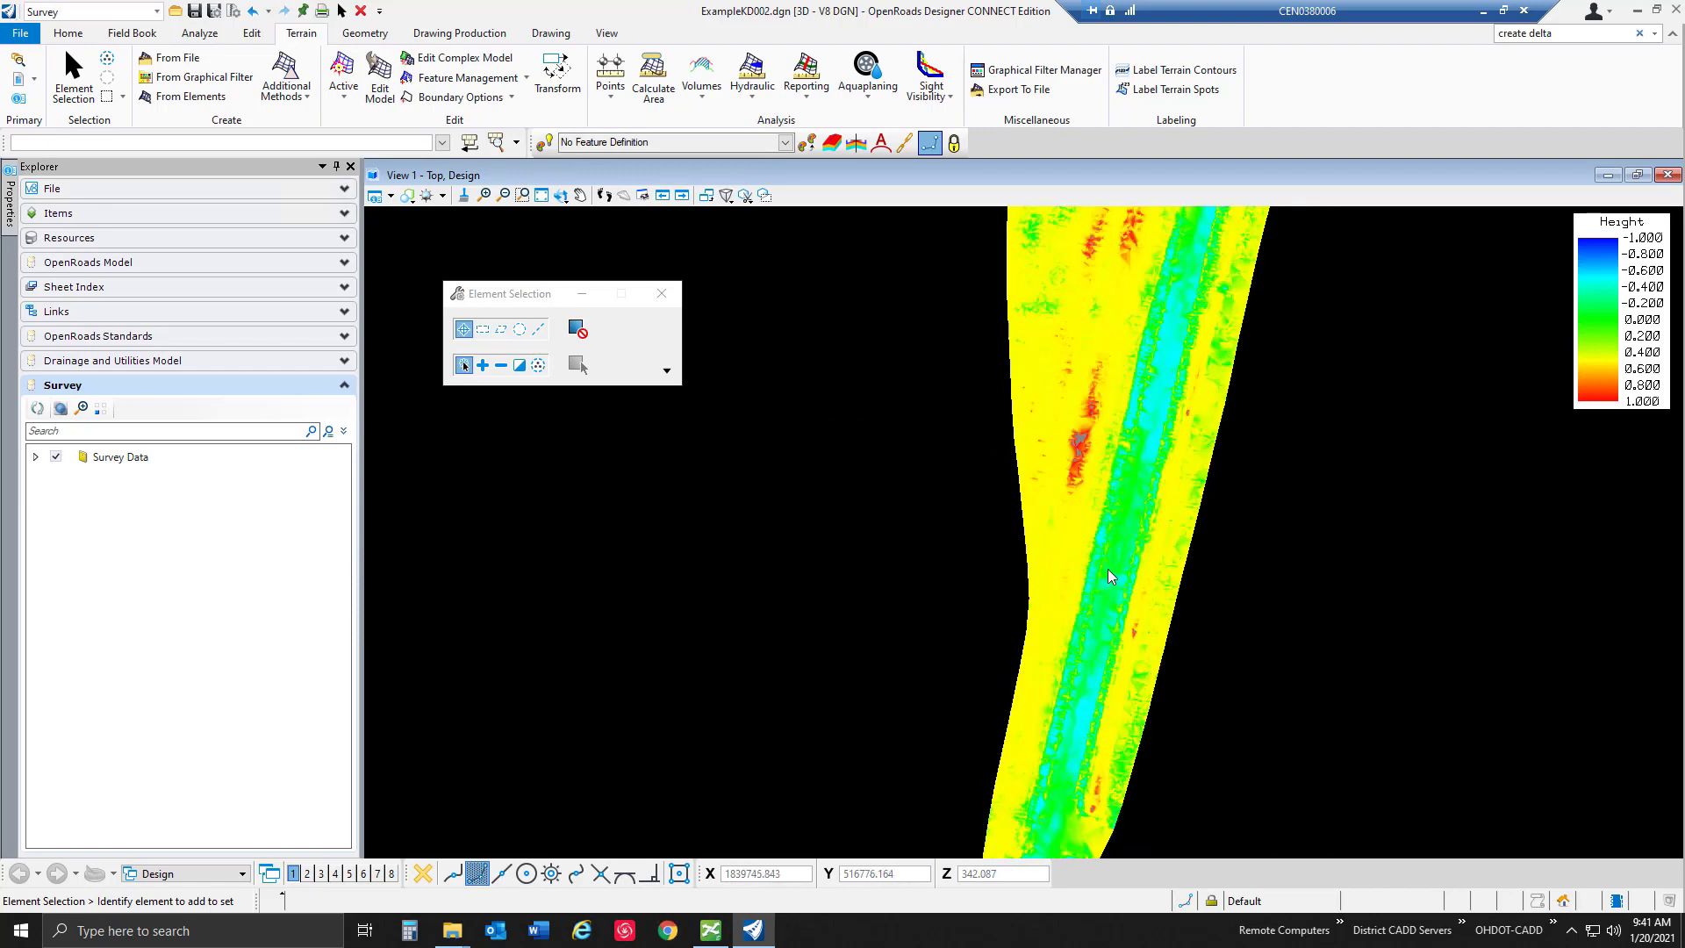
pyautogui.moveTo(918, 400); pyautogui.dragTo(1387, 415, button='middle')
pyautogui.rightClick(1350, 429)
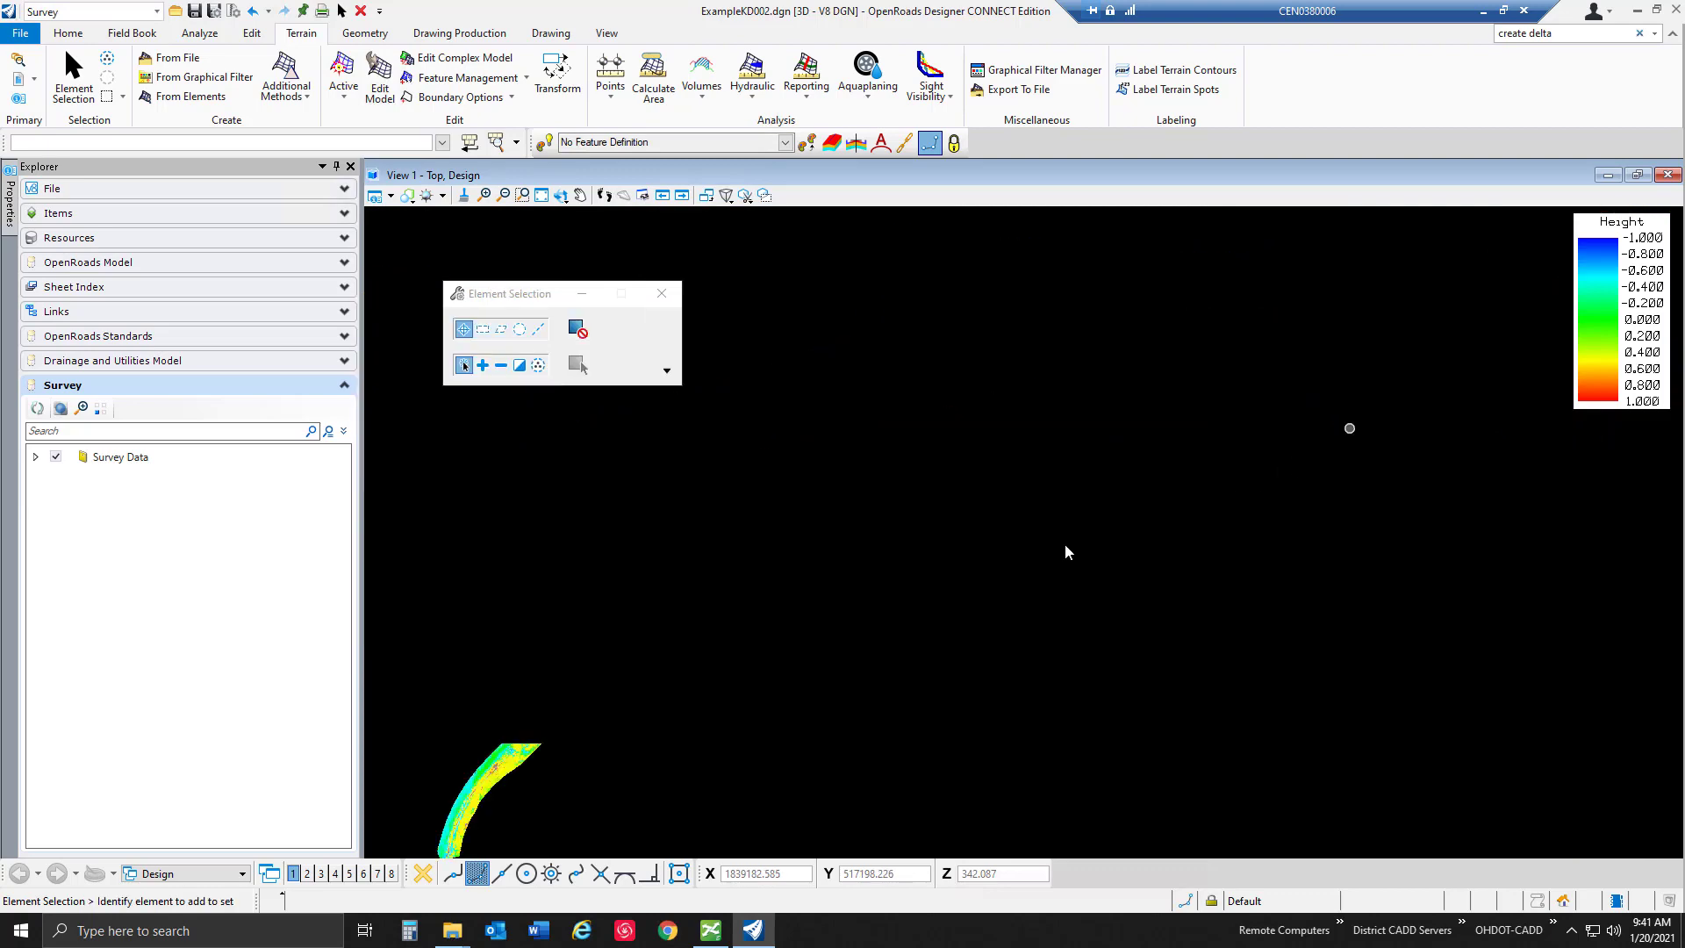